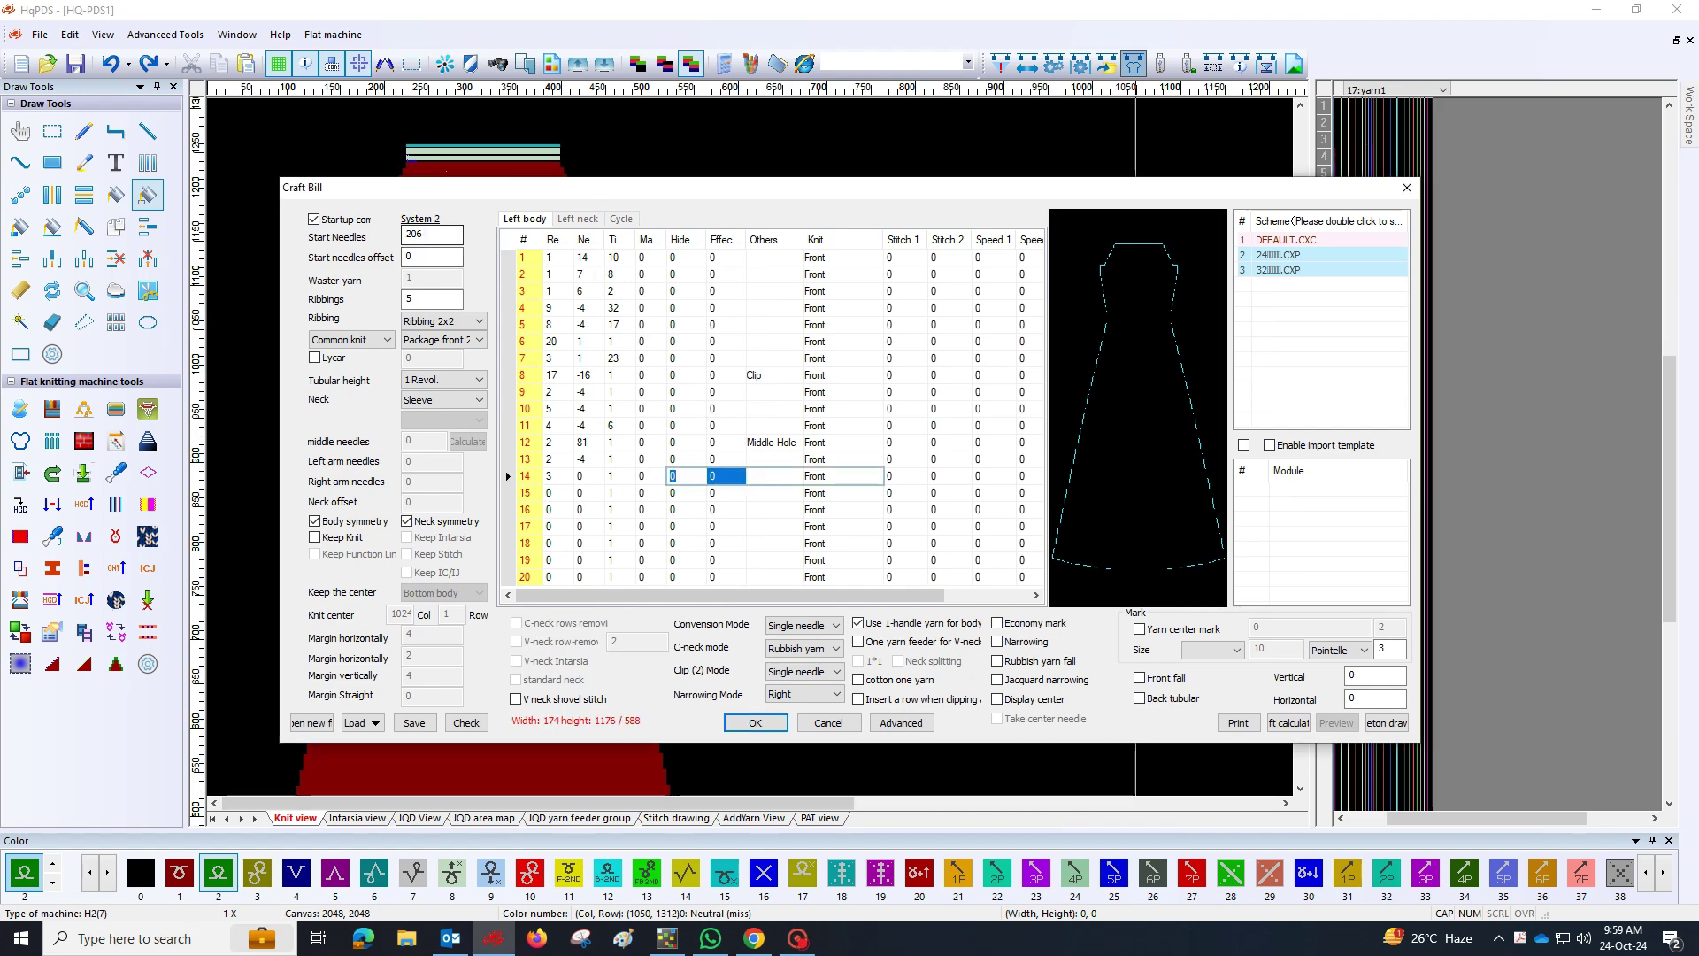
# Examine the needle and times values in the Left body rows of the Craft Bill and check the bill
pyautogui.click(425, 304)
pyautogui.press('Right')
pyautogui.press('Right')
pyautogui.press('Down')
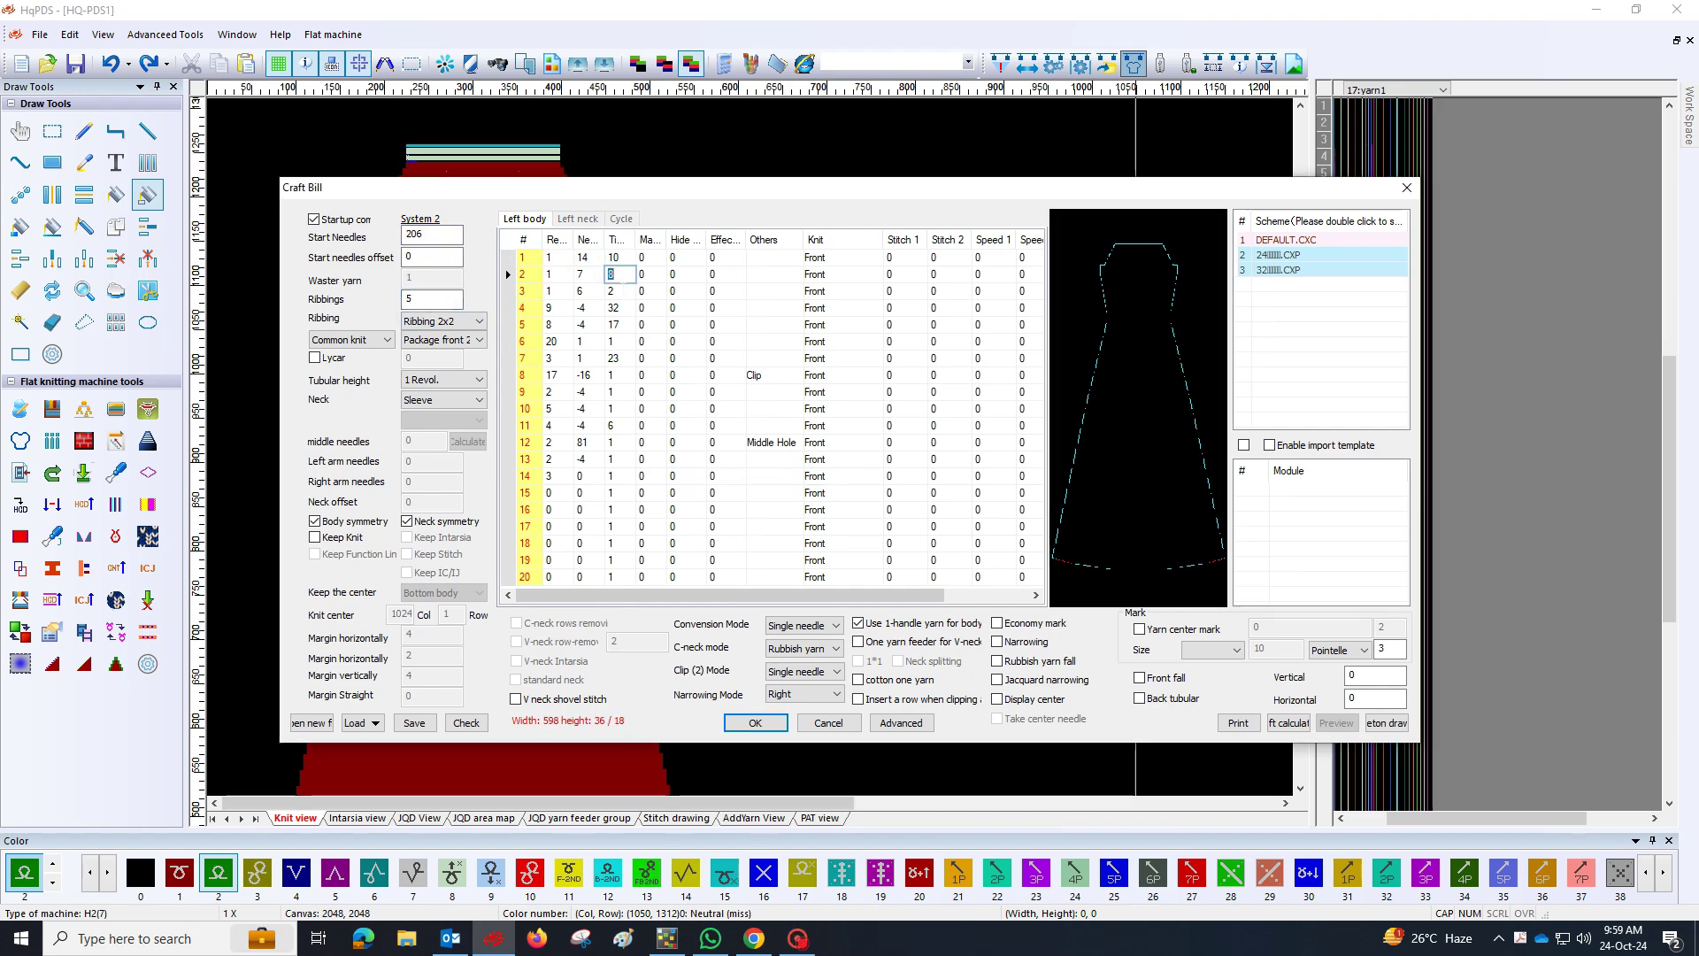
pyautogui.press('Down')
pyautogui.press('Left')
pyautogui.press('Down')
pyautogui.press('Down')
pyautogui.press('Down')
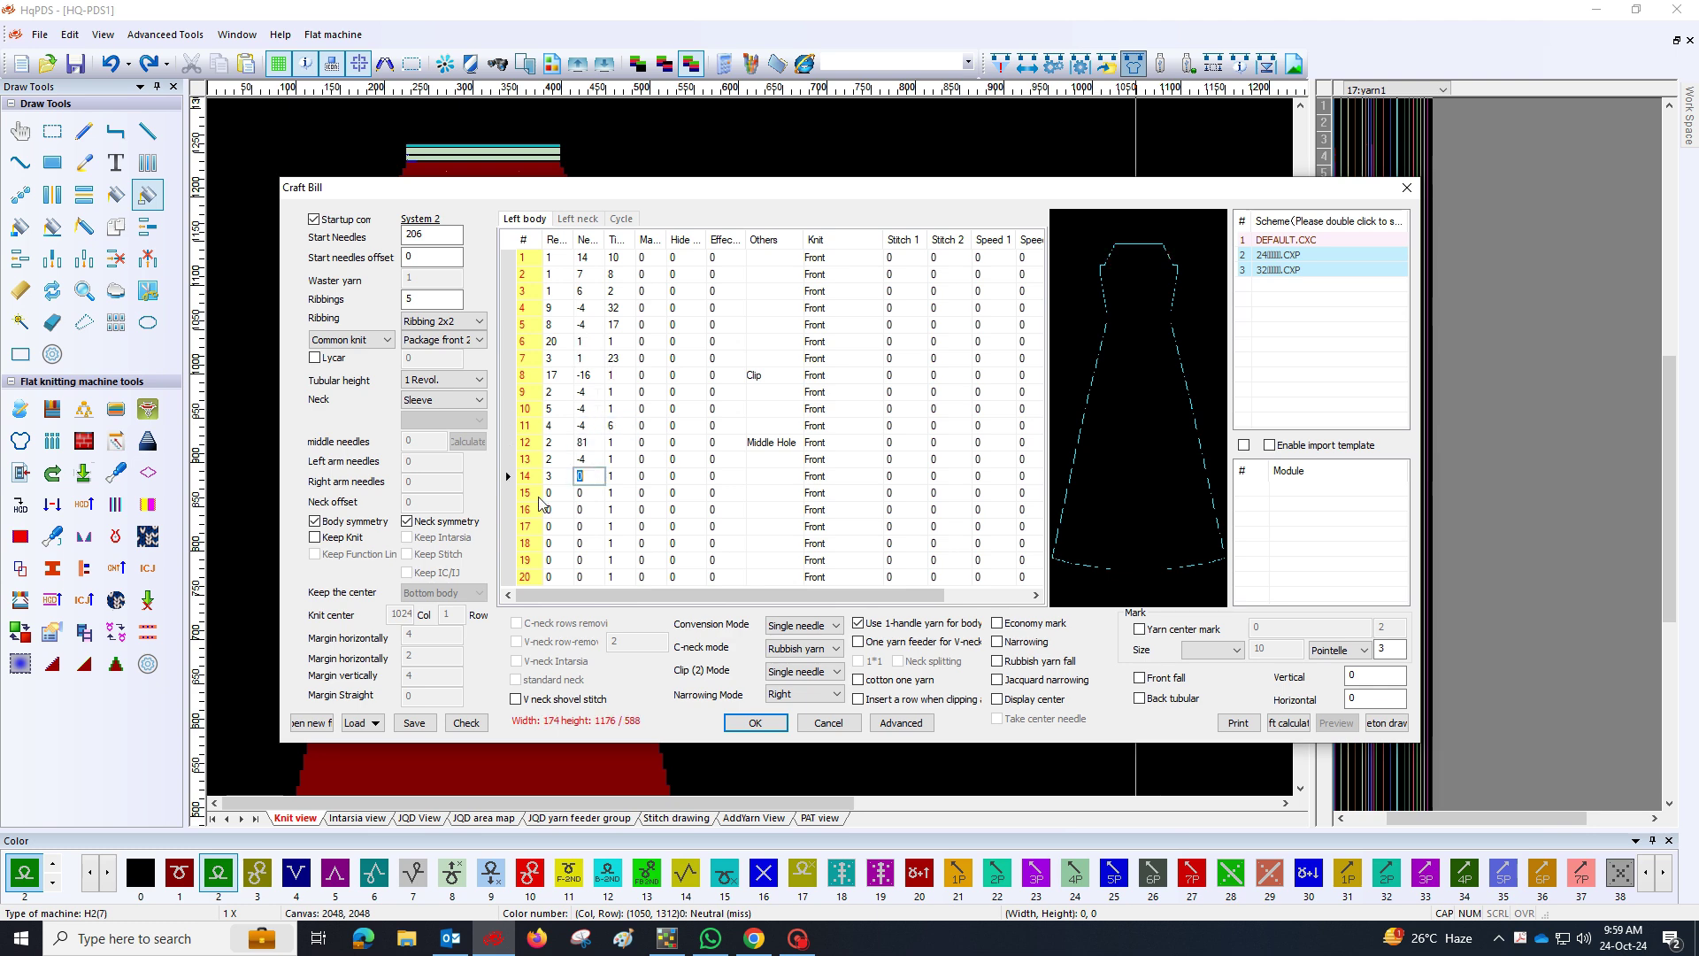
pyautogui.click(466, 723)
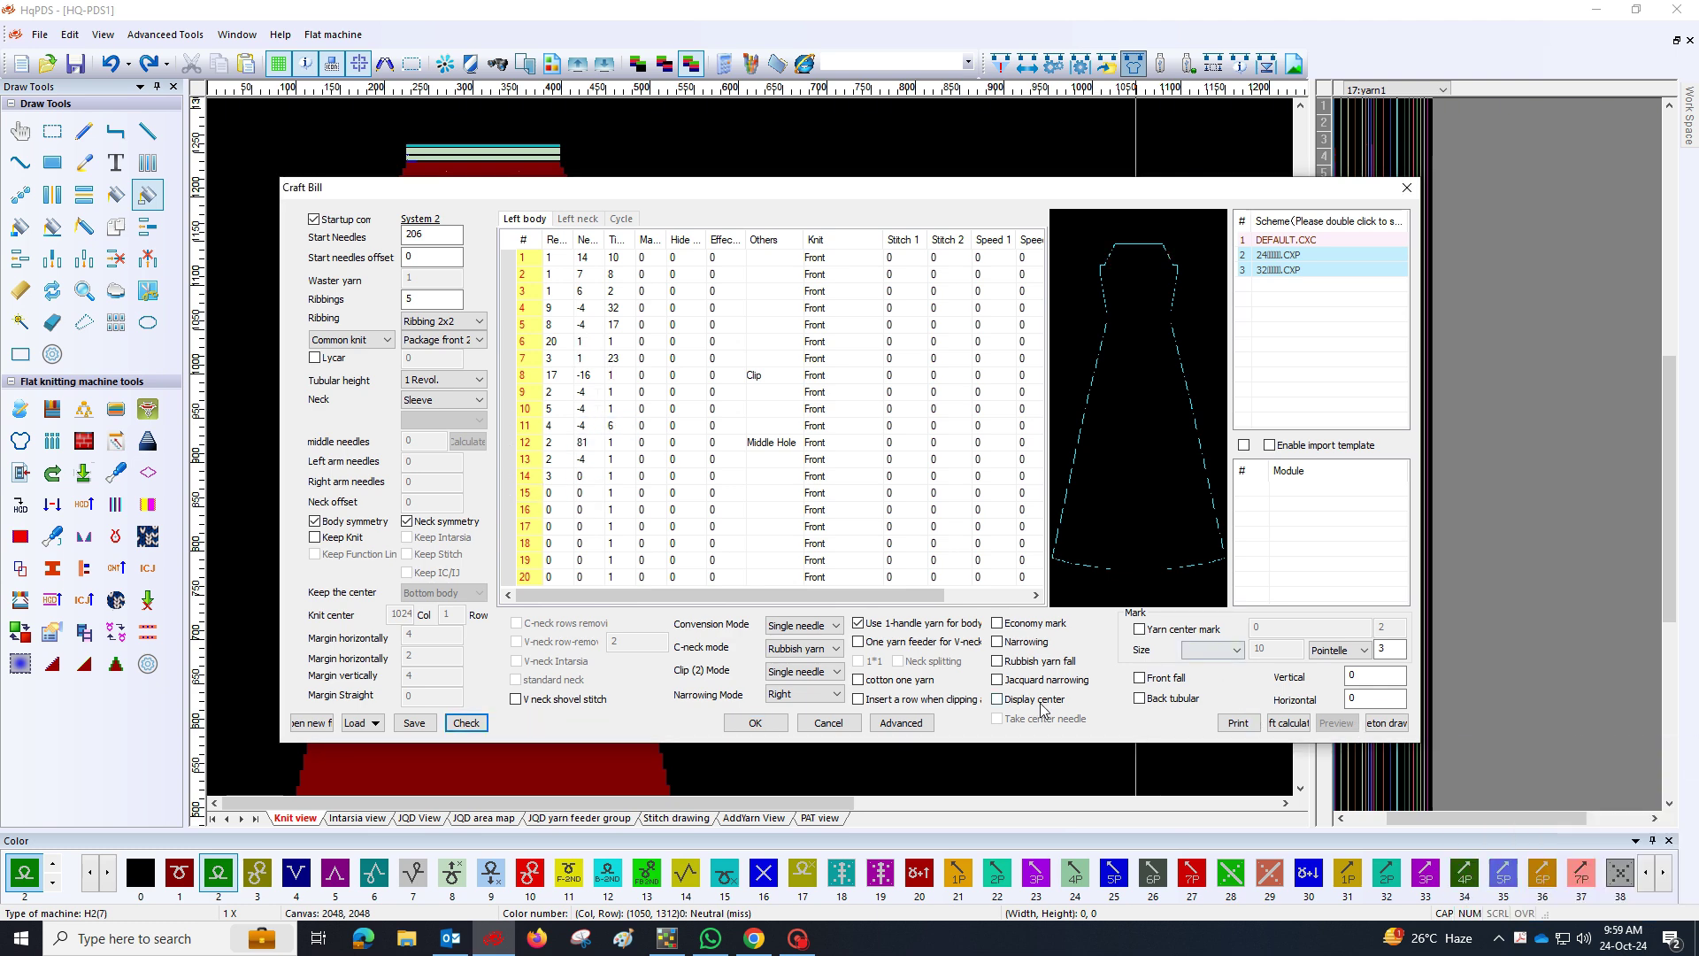
# Generate the sleeve pattern from the current Craft Bill settings
pyautogui.click(901, 723)
pyautogui.click(1307, 641)
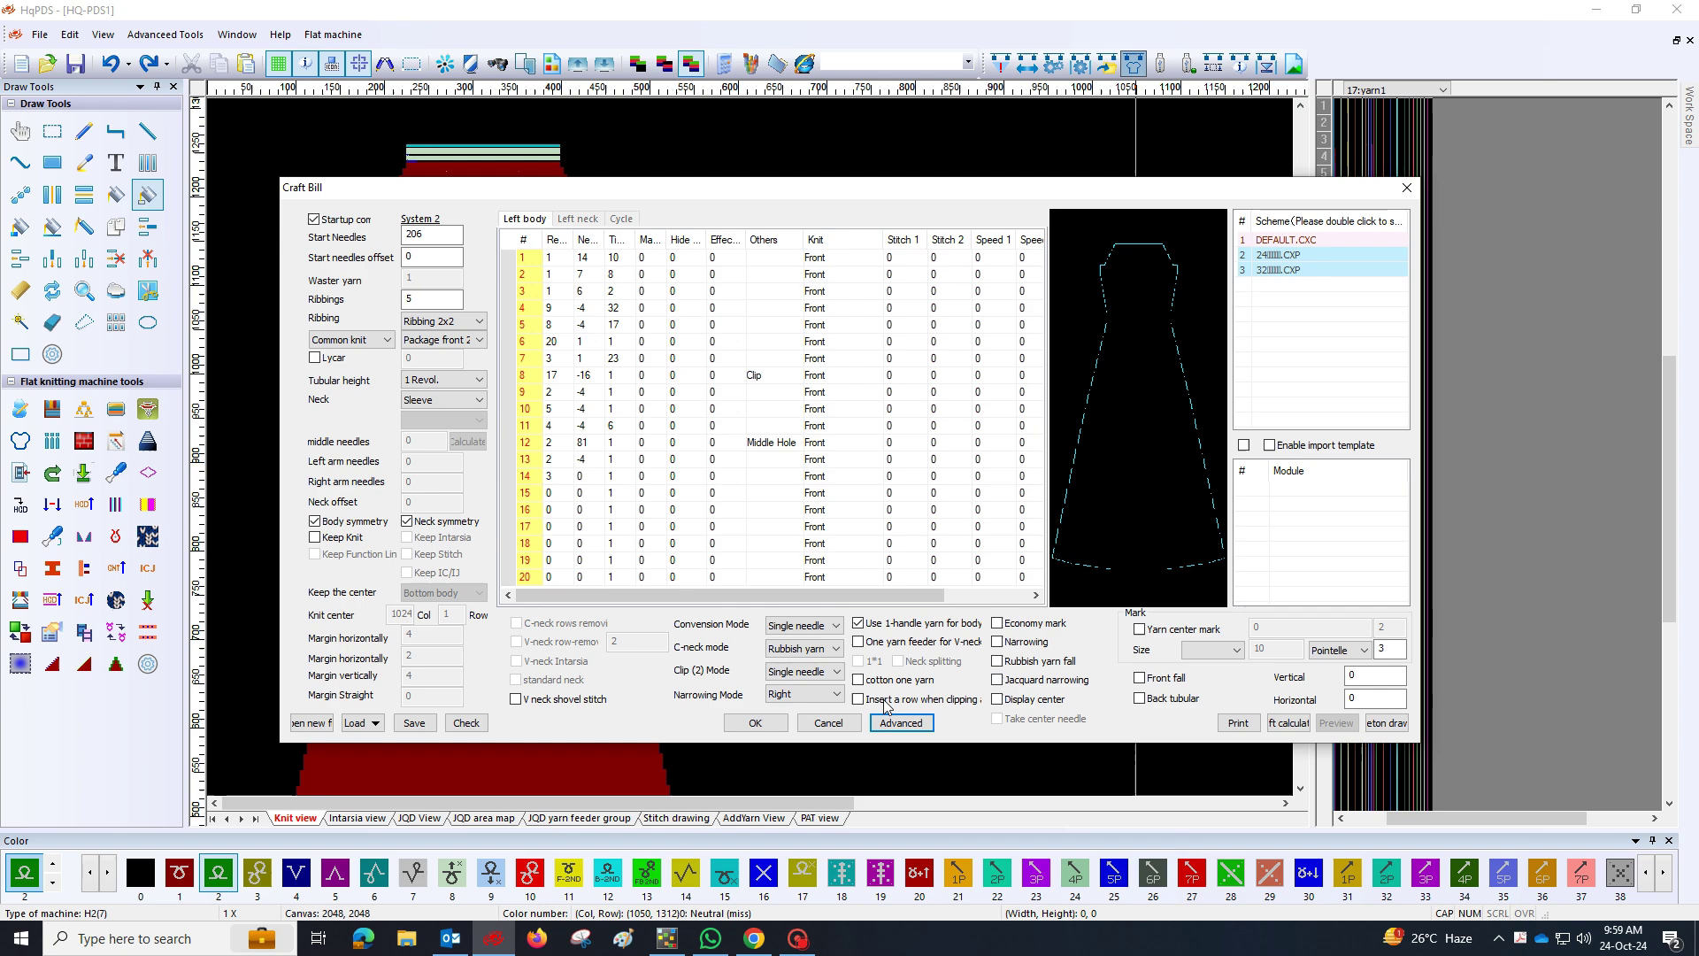
pyautogui.click(755, 723)
# Repeat a 4-column by 27-row section of the bottom rib leftwards to the sleeve's left edge
pyautogui.scroll(-5, 664, 304)
pyautogui.click(422, 780)
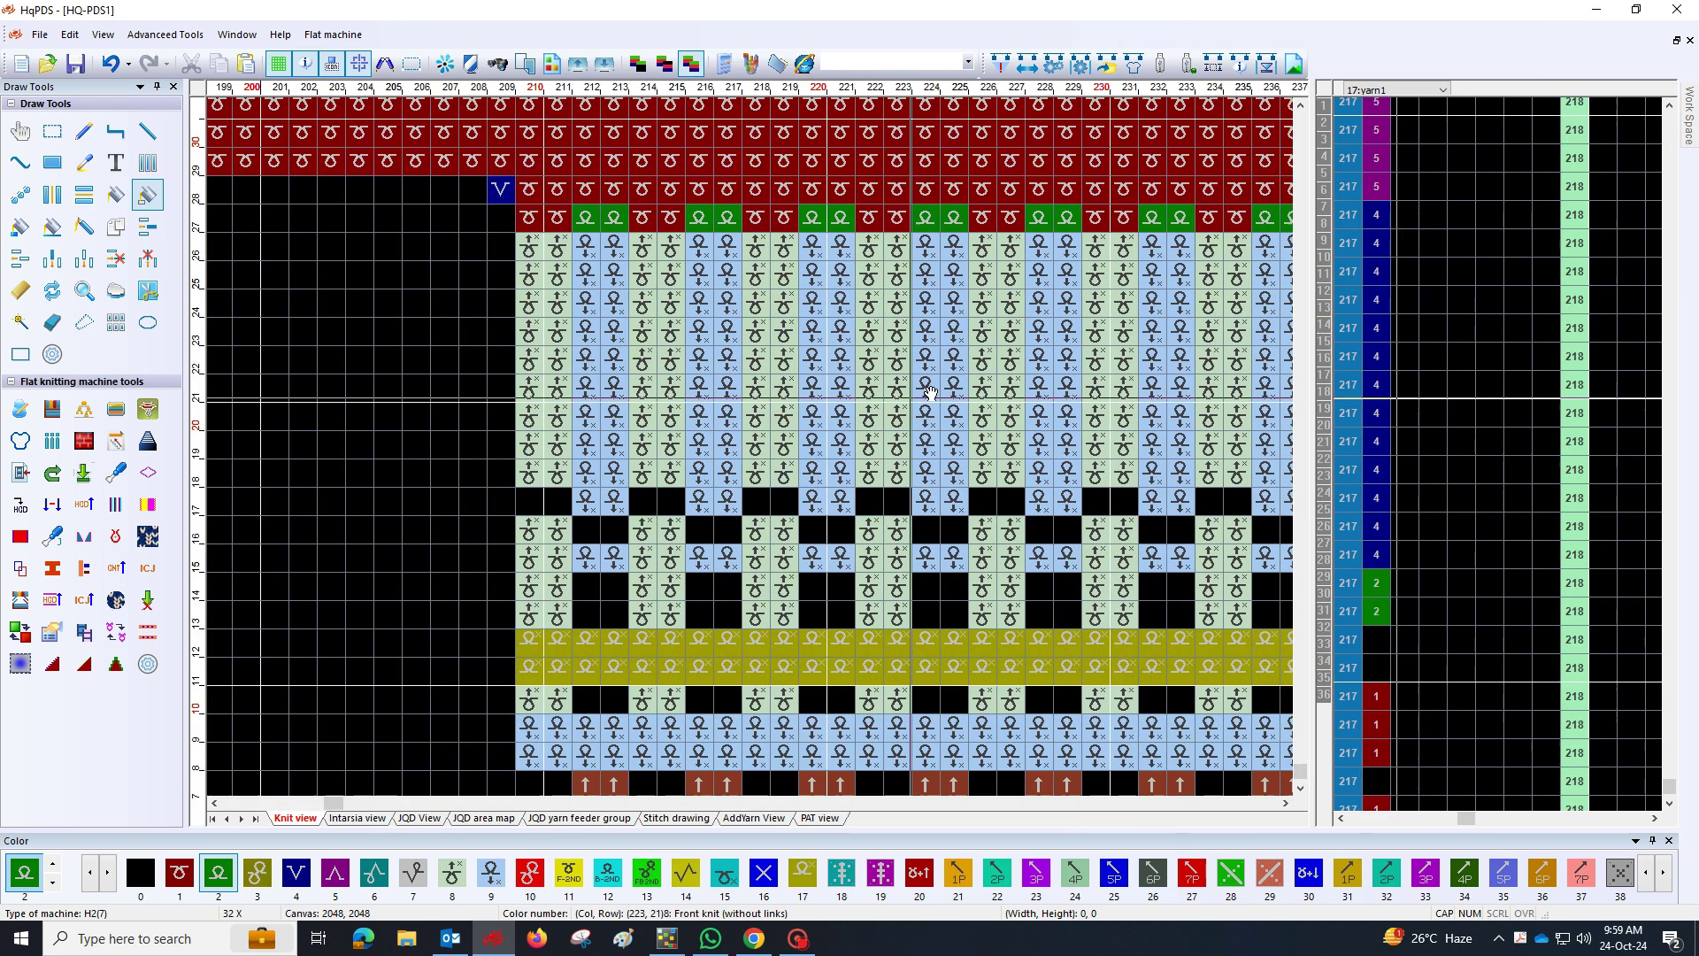
pyautogui.scroll(2, 752, 442)
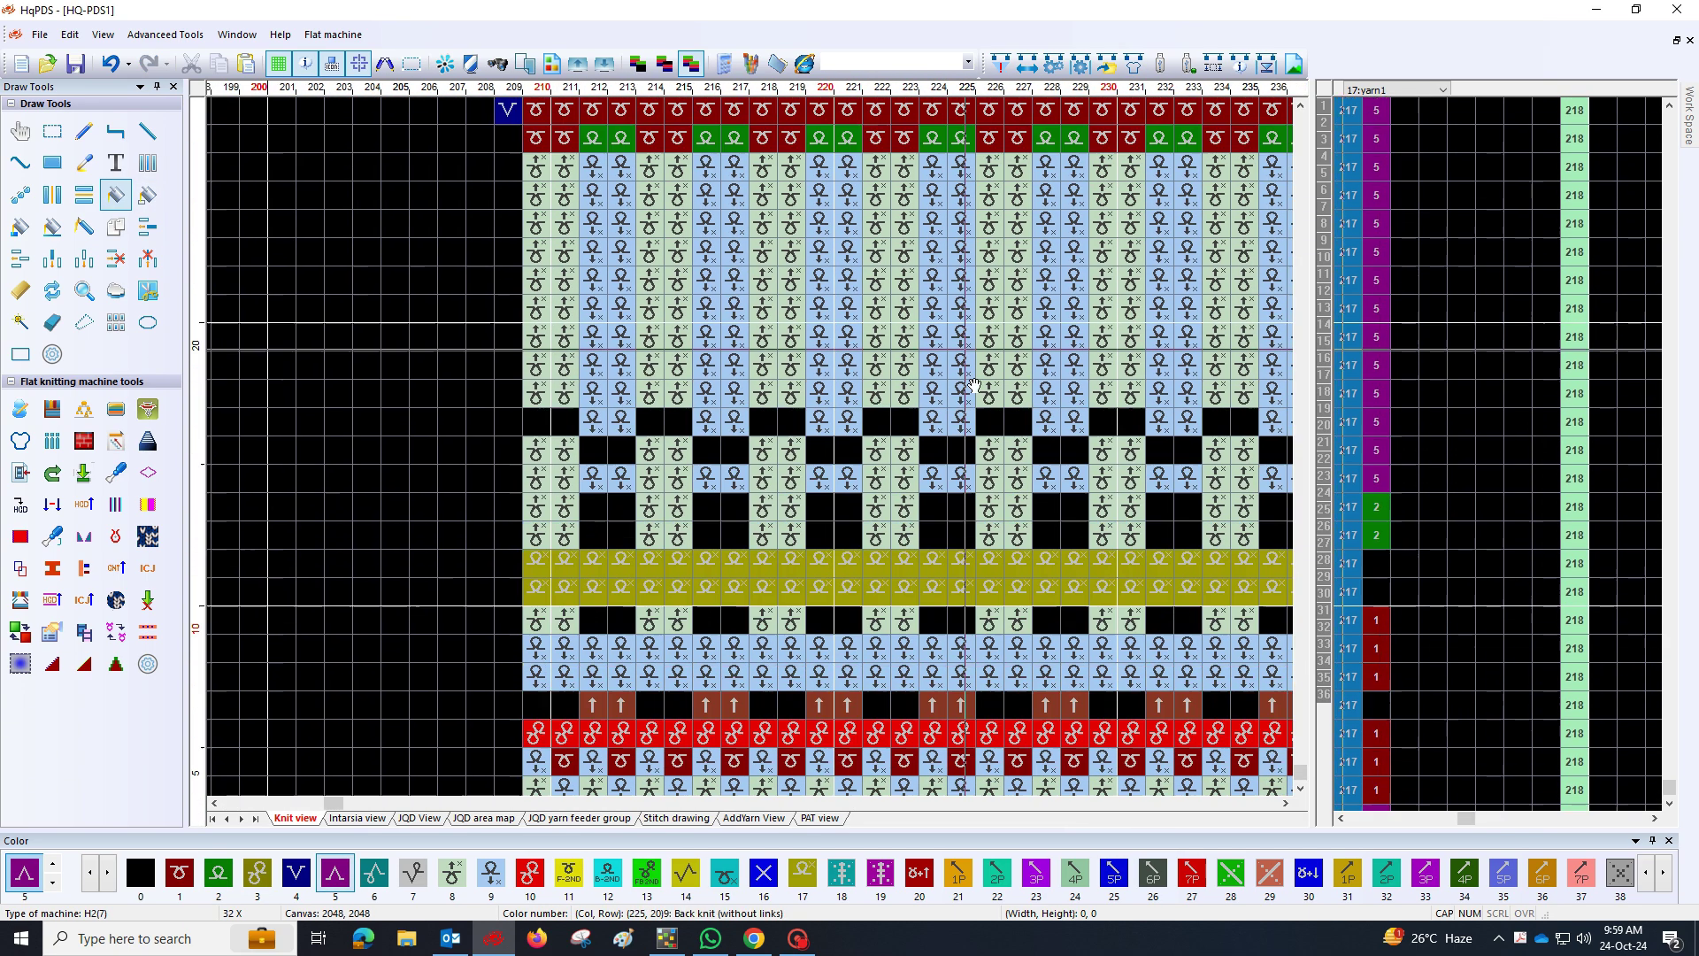
pyautogui.scroll(-1, 758, 577)
pyautogui.scroll(3, 759, 577)
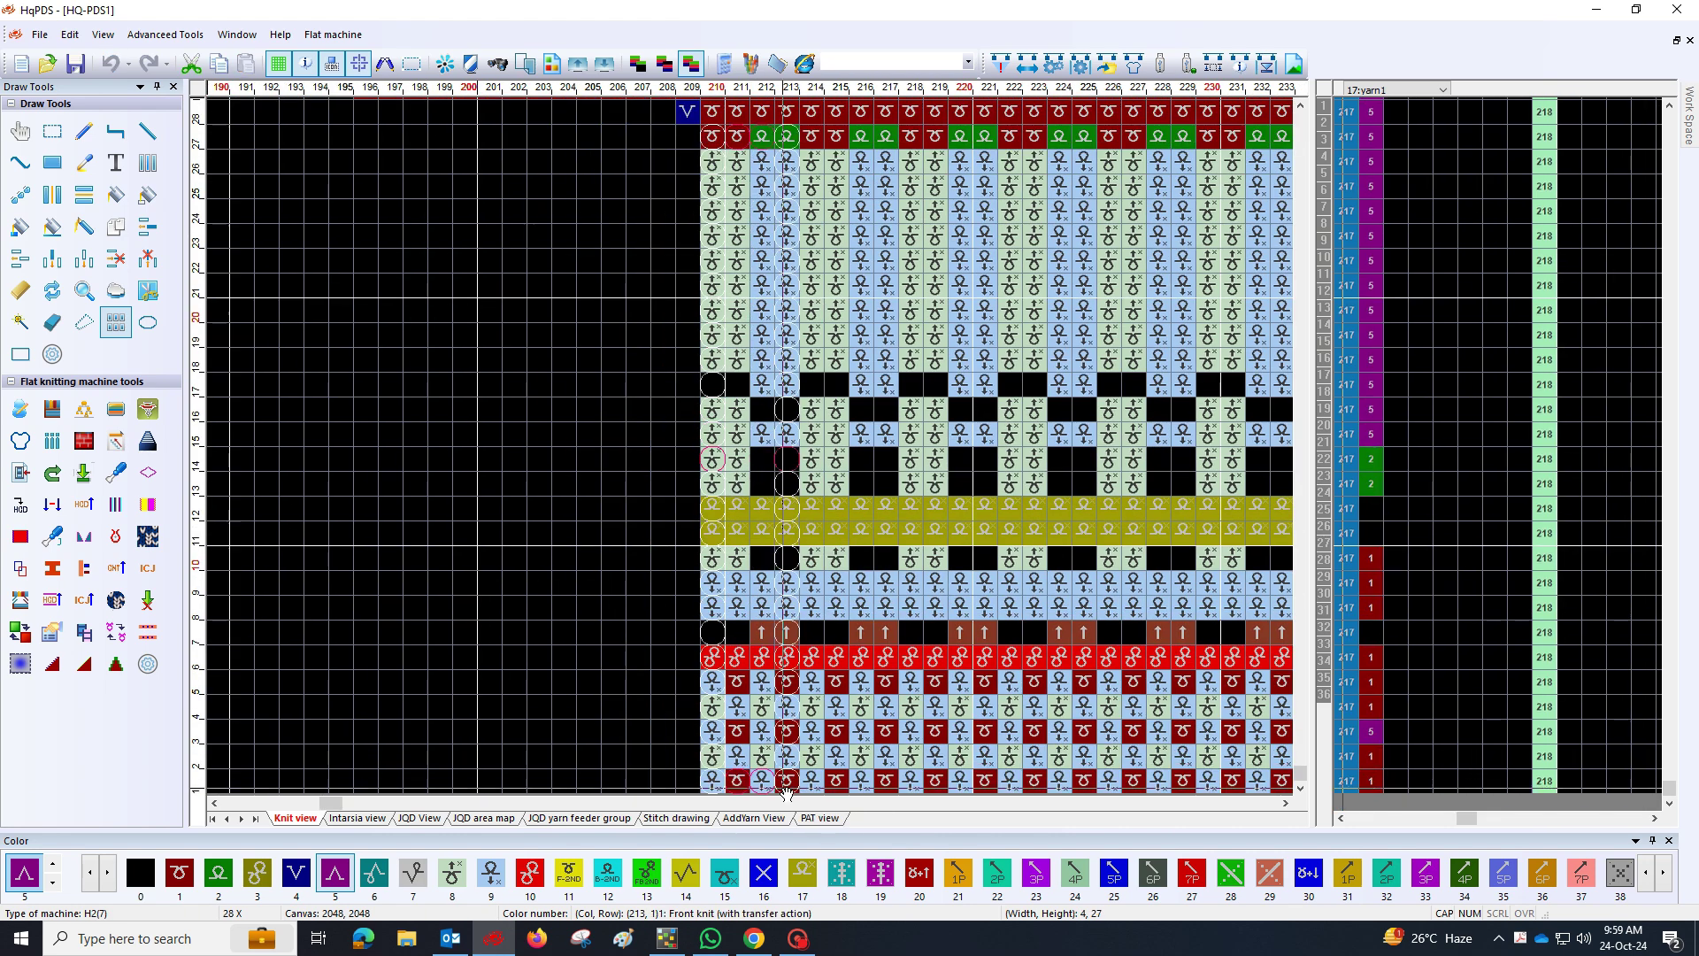
pyautogui.scroll(3, 754, 454)
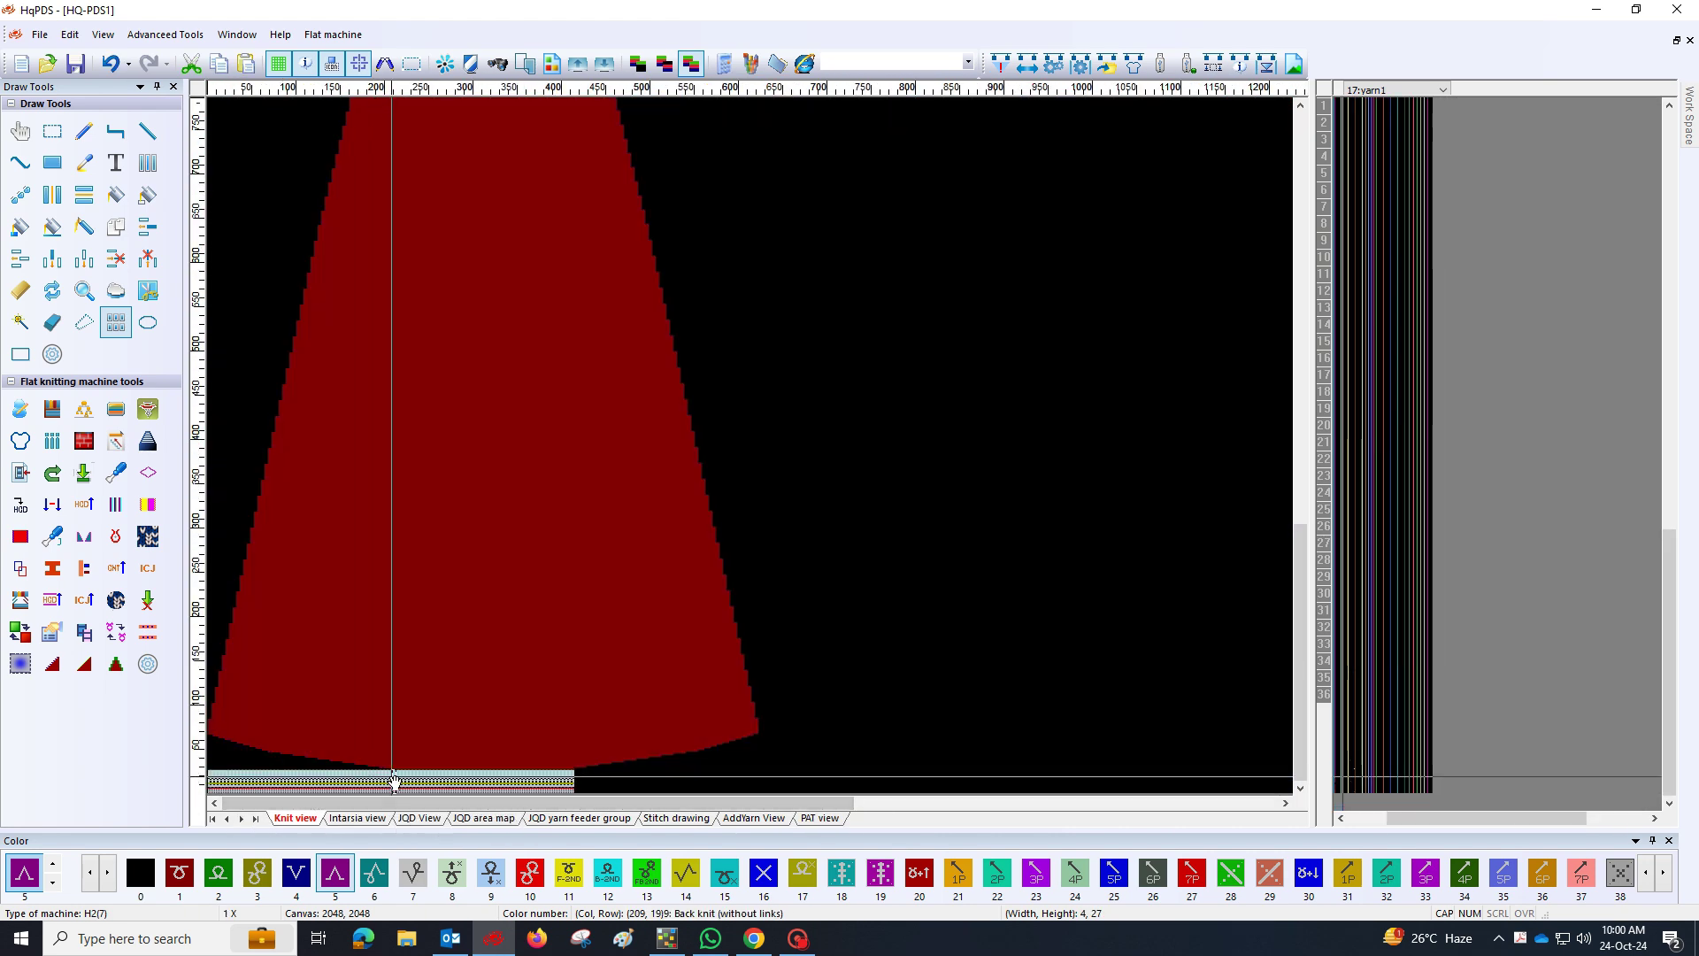
# Extend the bottom rib section rightwards to the sleeve's right edge at column 624
pyautogui.scroll(-5, 754, 454)
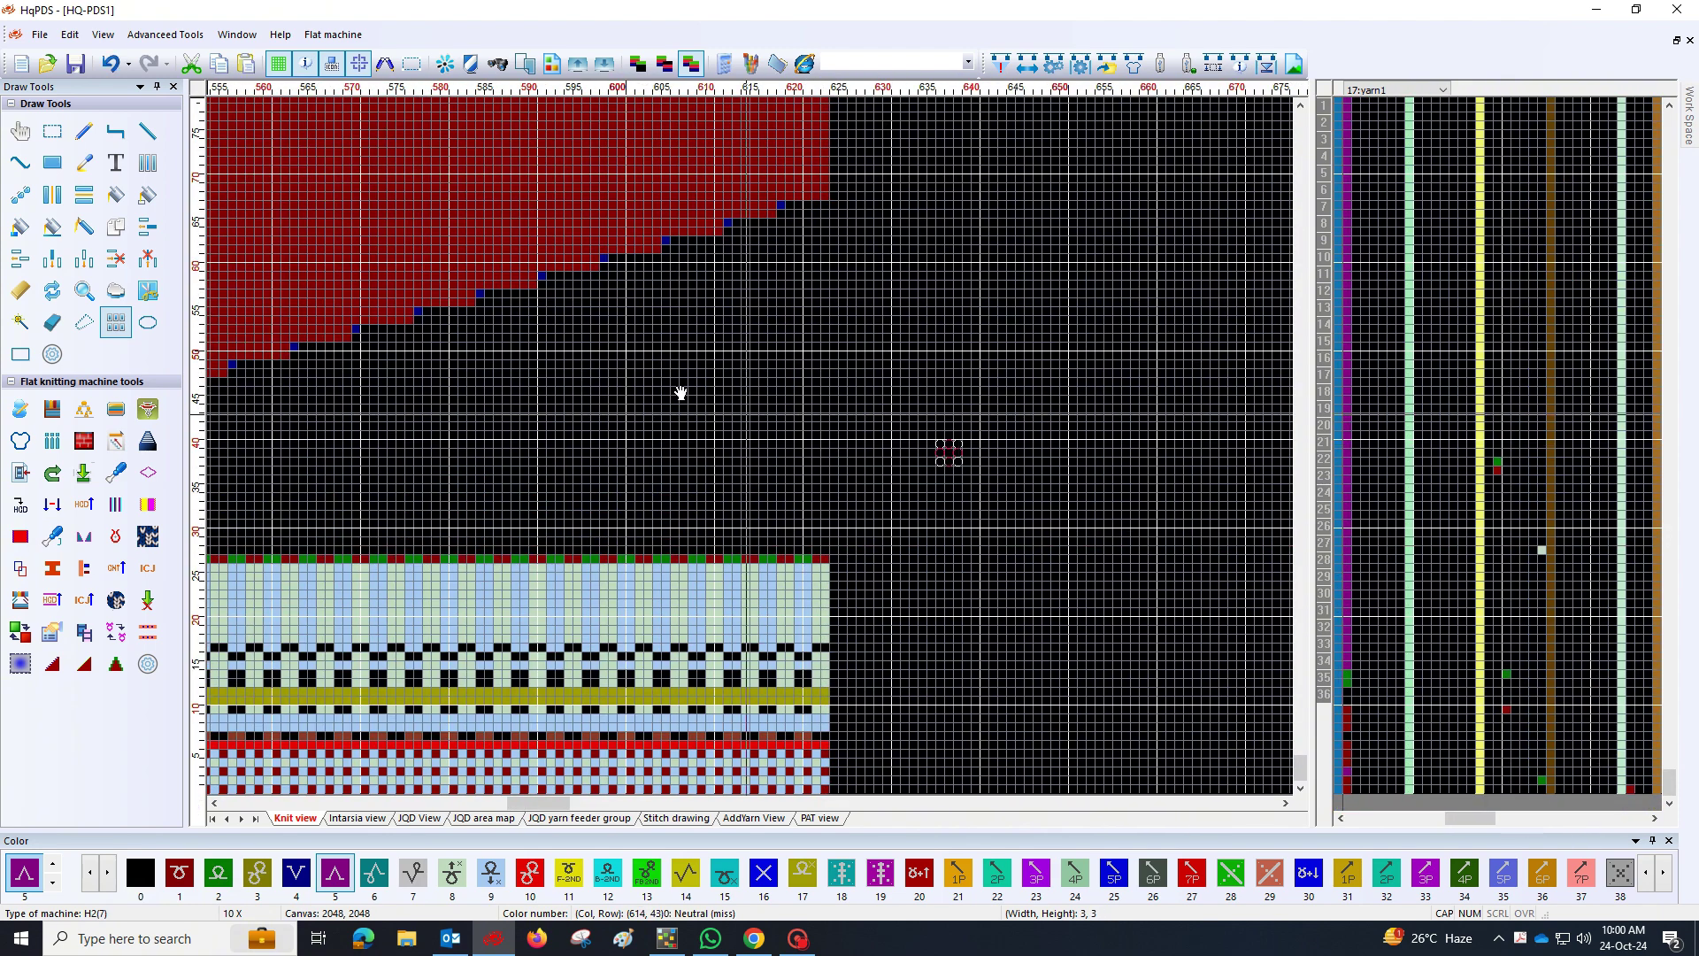
pyautogui.scroll(4, 683, 390)
pyautogui.scroll(-6, 955, 466)
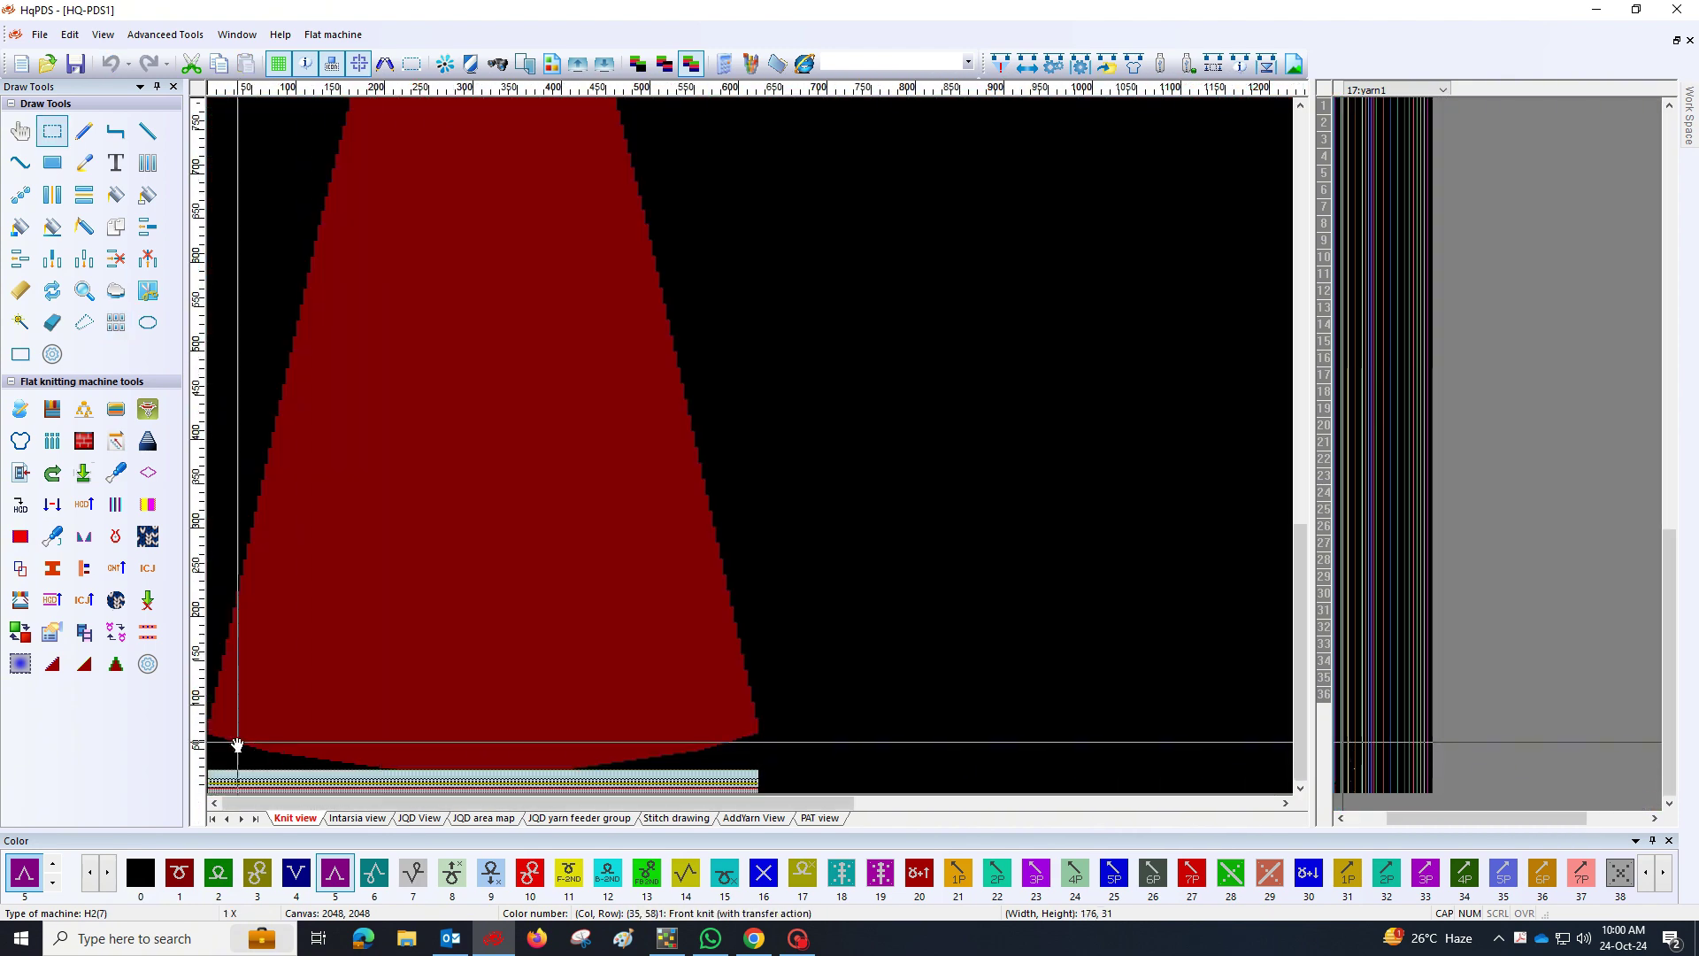
# Add a second row of alternating front- and back-knit pairs at row 28, above the side section of the rib
pyautogui.scroll(6, 284, 463)
pyautogui.scroll(-6, 321, 423)
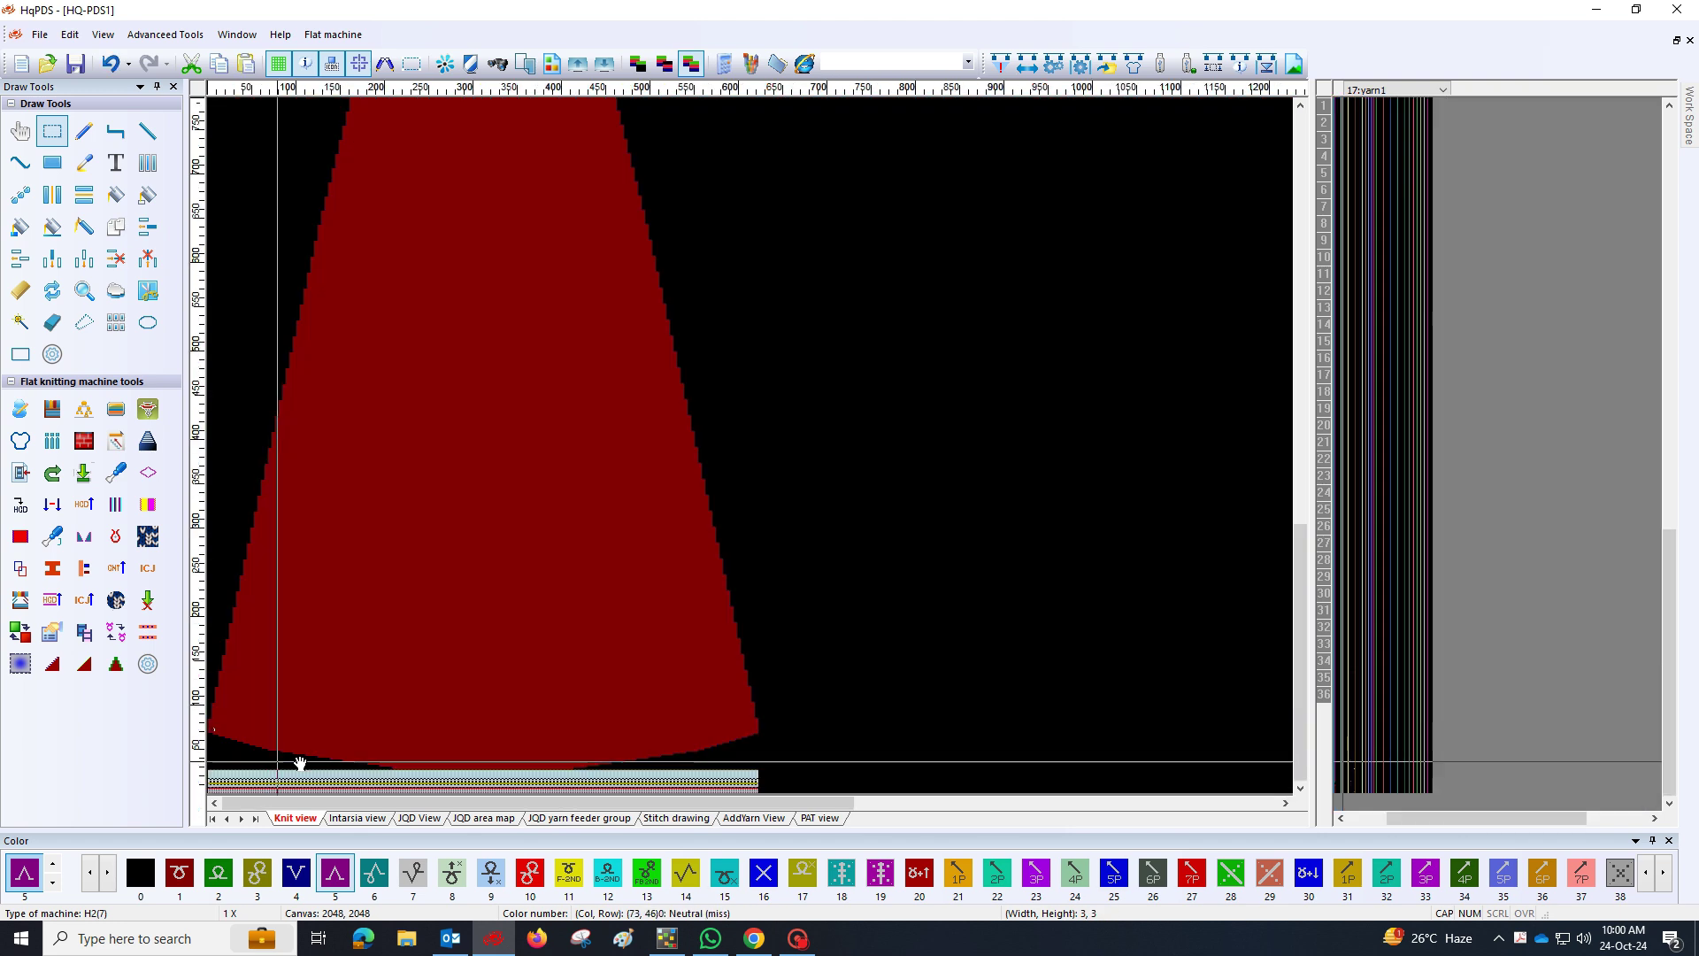
pyautogui.scroll(6, 821, 307)
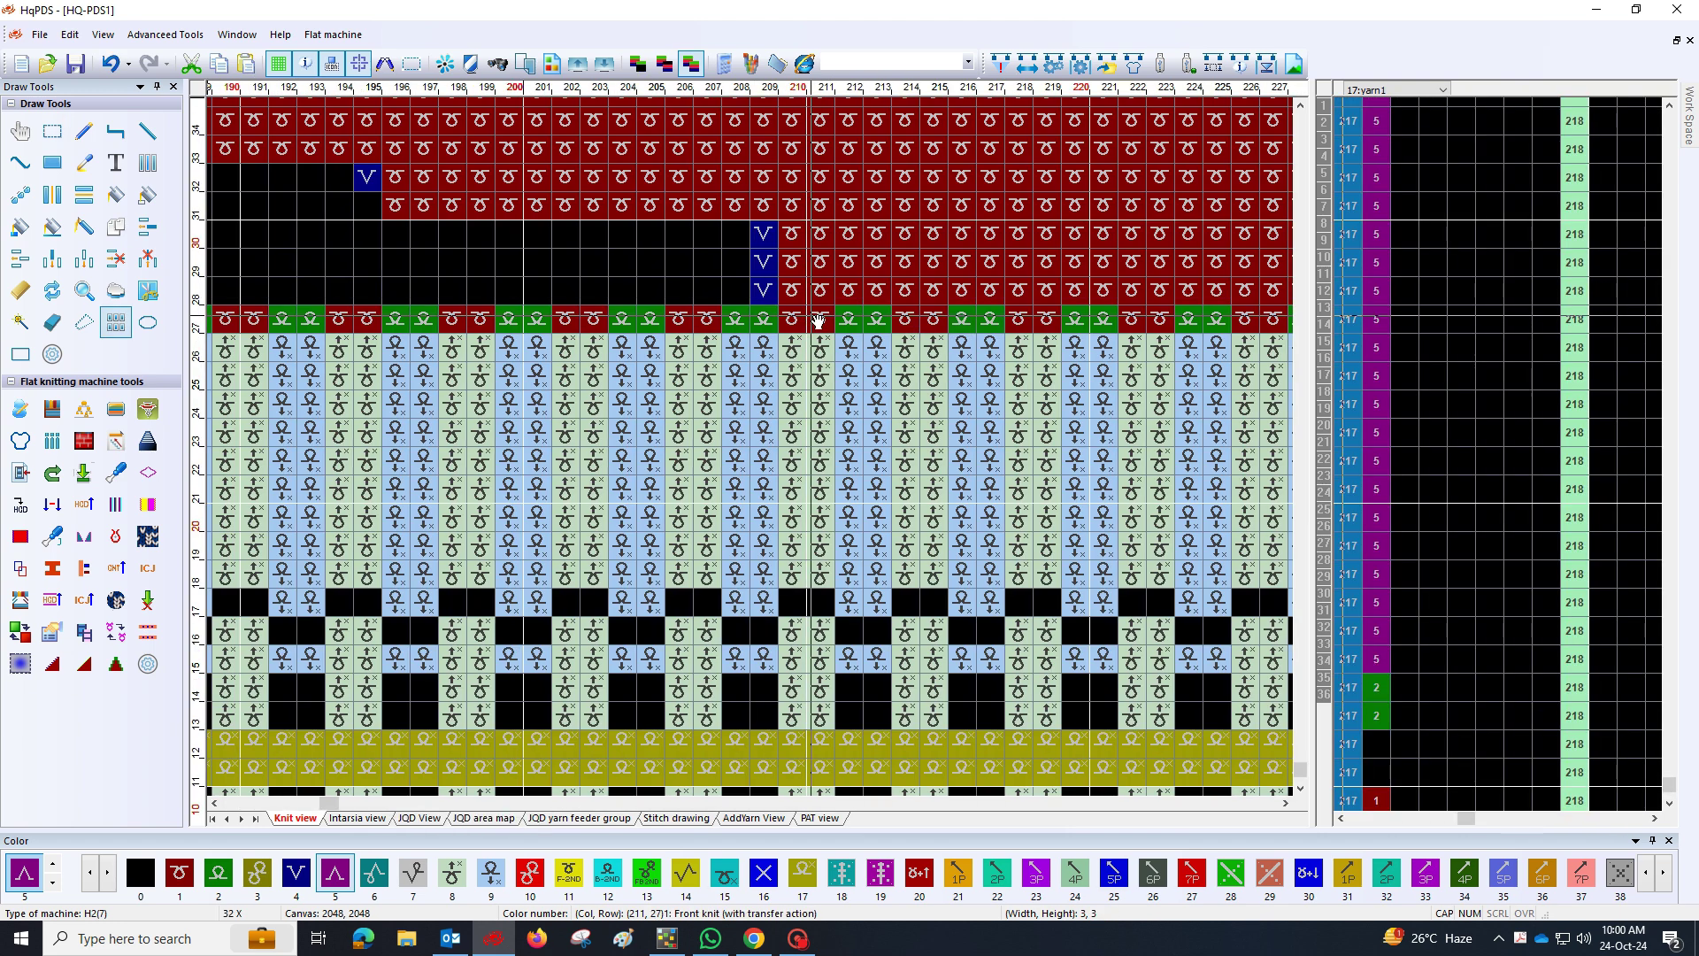
pyautogui.scroll(-6, 818, 322)
pyautogui.scroll(6, 356, 190)
pyautogui.scroll(-6, 777, 433)
pyautogui.scroll(6, 776, 433)
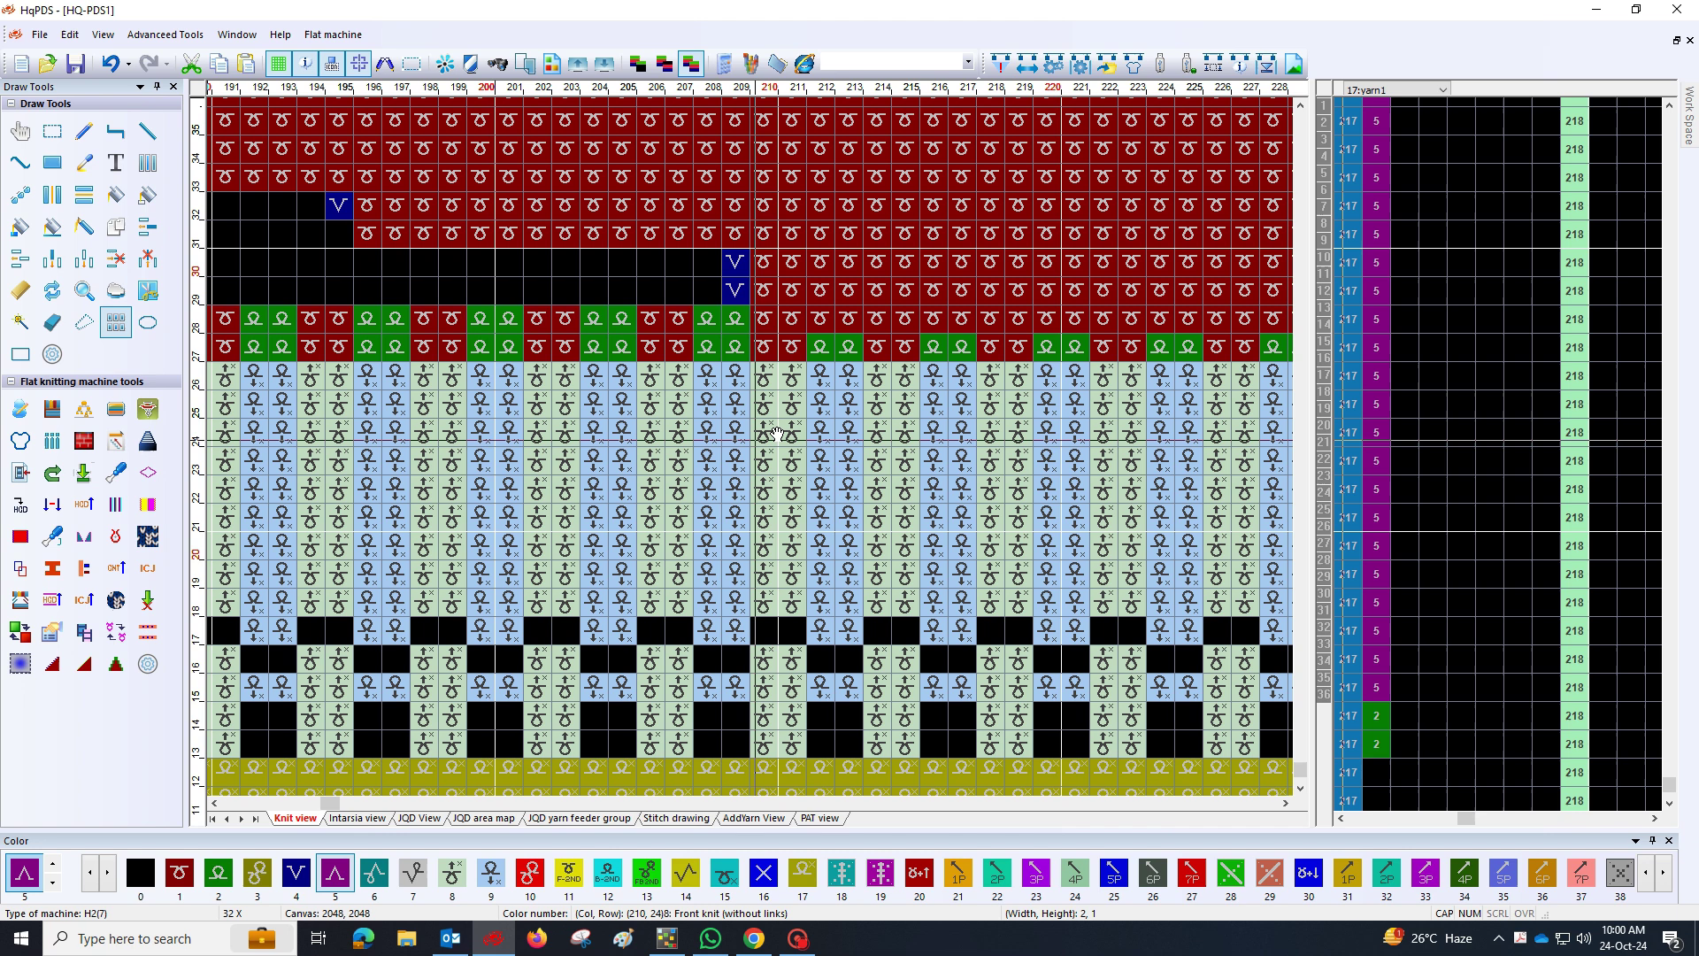
# Fill the main sleeve body with the repeating pattern of two front-knit and two back-knit columns
pyautogui.rightClick(765, 346)
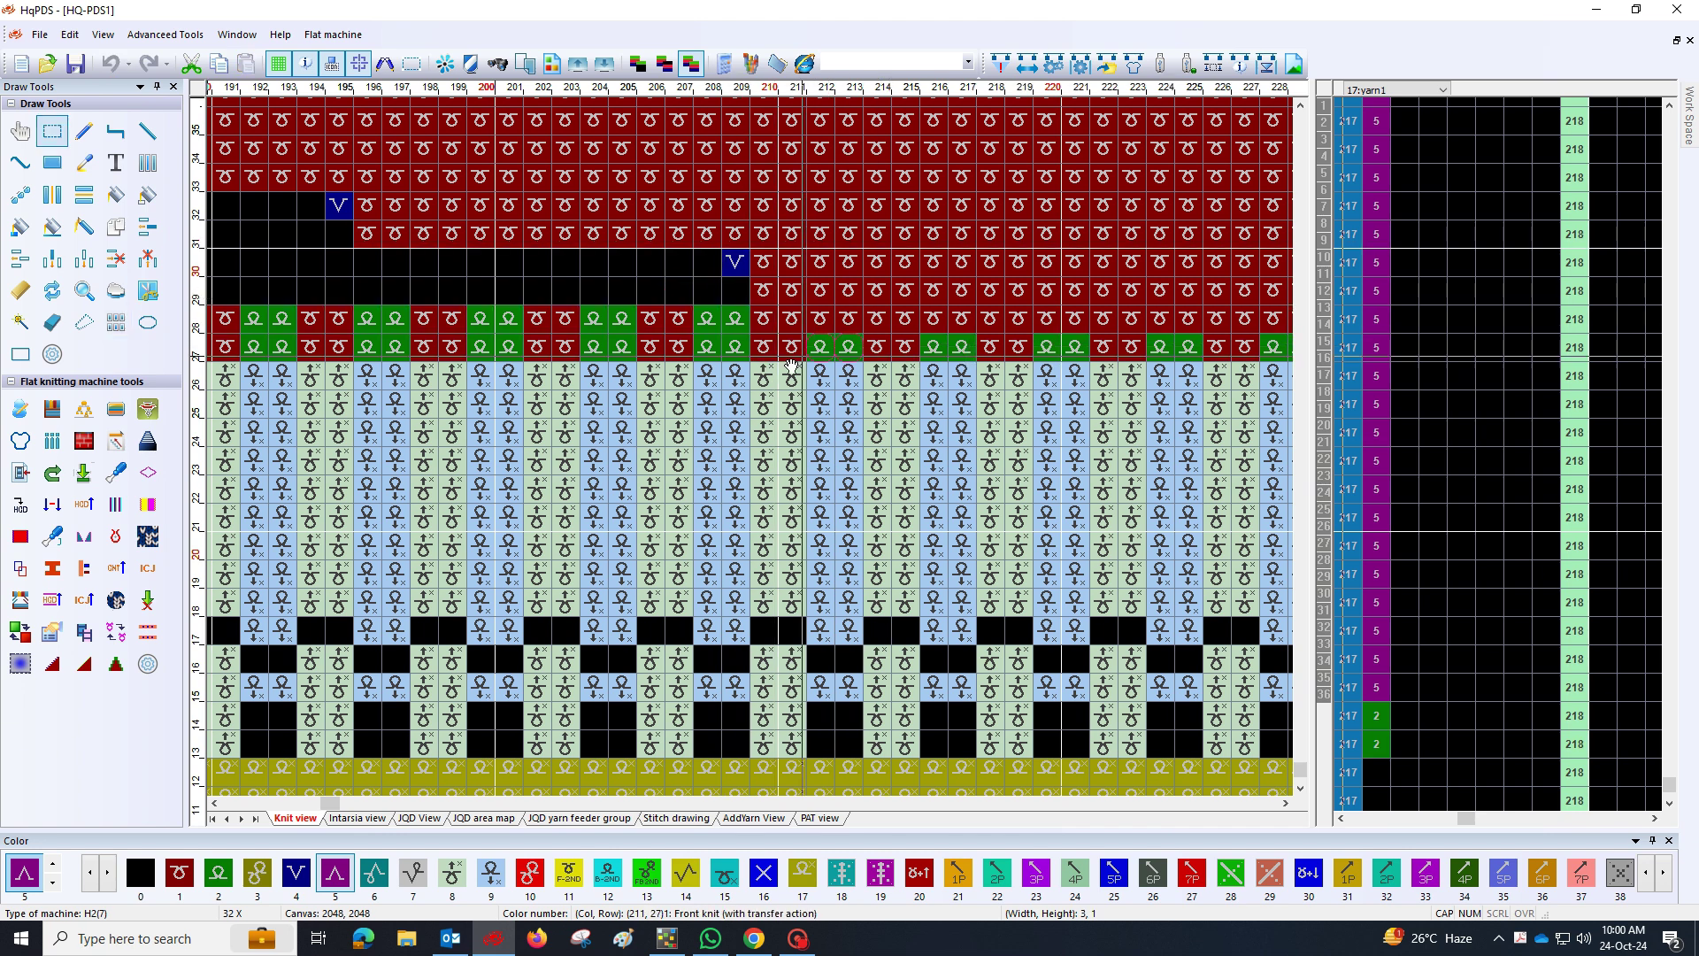
pyautogui.scroll(-5, 777, 284)
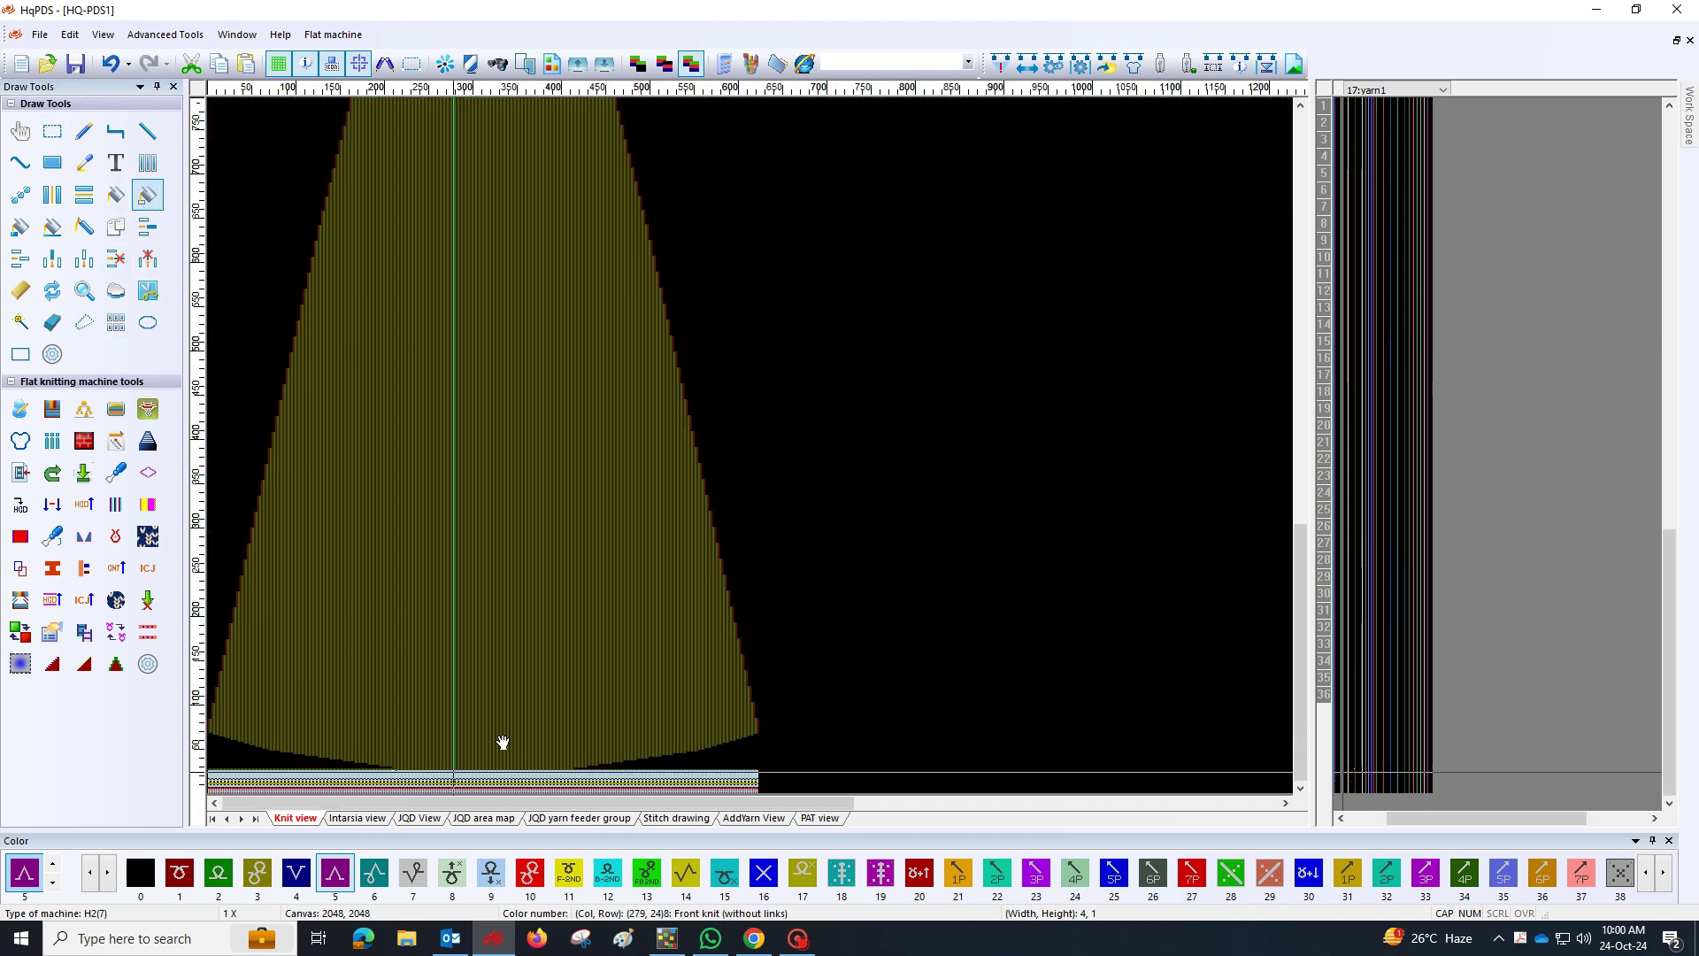
# Close the gap beneath the sleeve cap and fill the cap with the 2x2 front- and back-knit pattern
pyautogui.scroll(2, 374, 422)
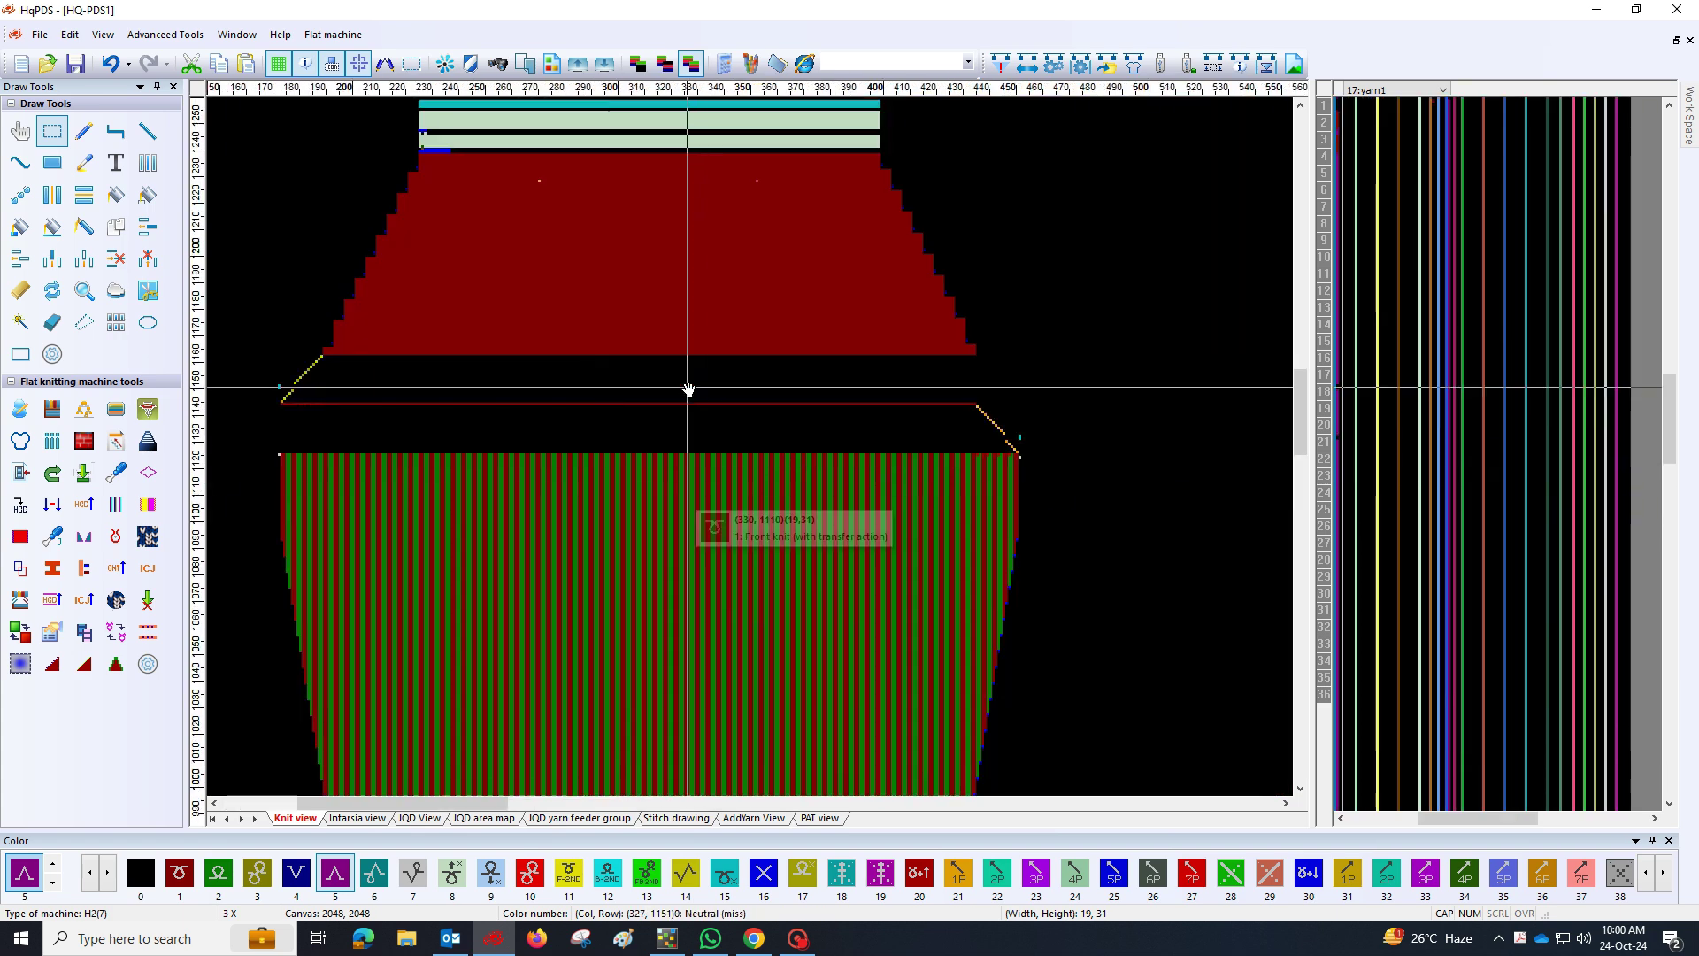
pyautogui.click(84, 440)
pyautogui.click(1087, 369)
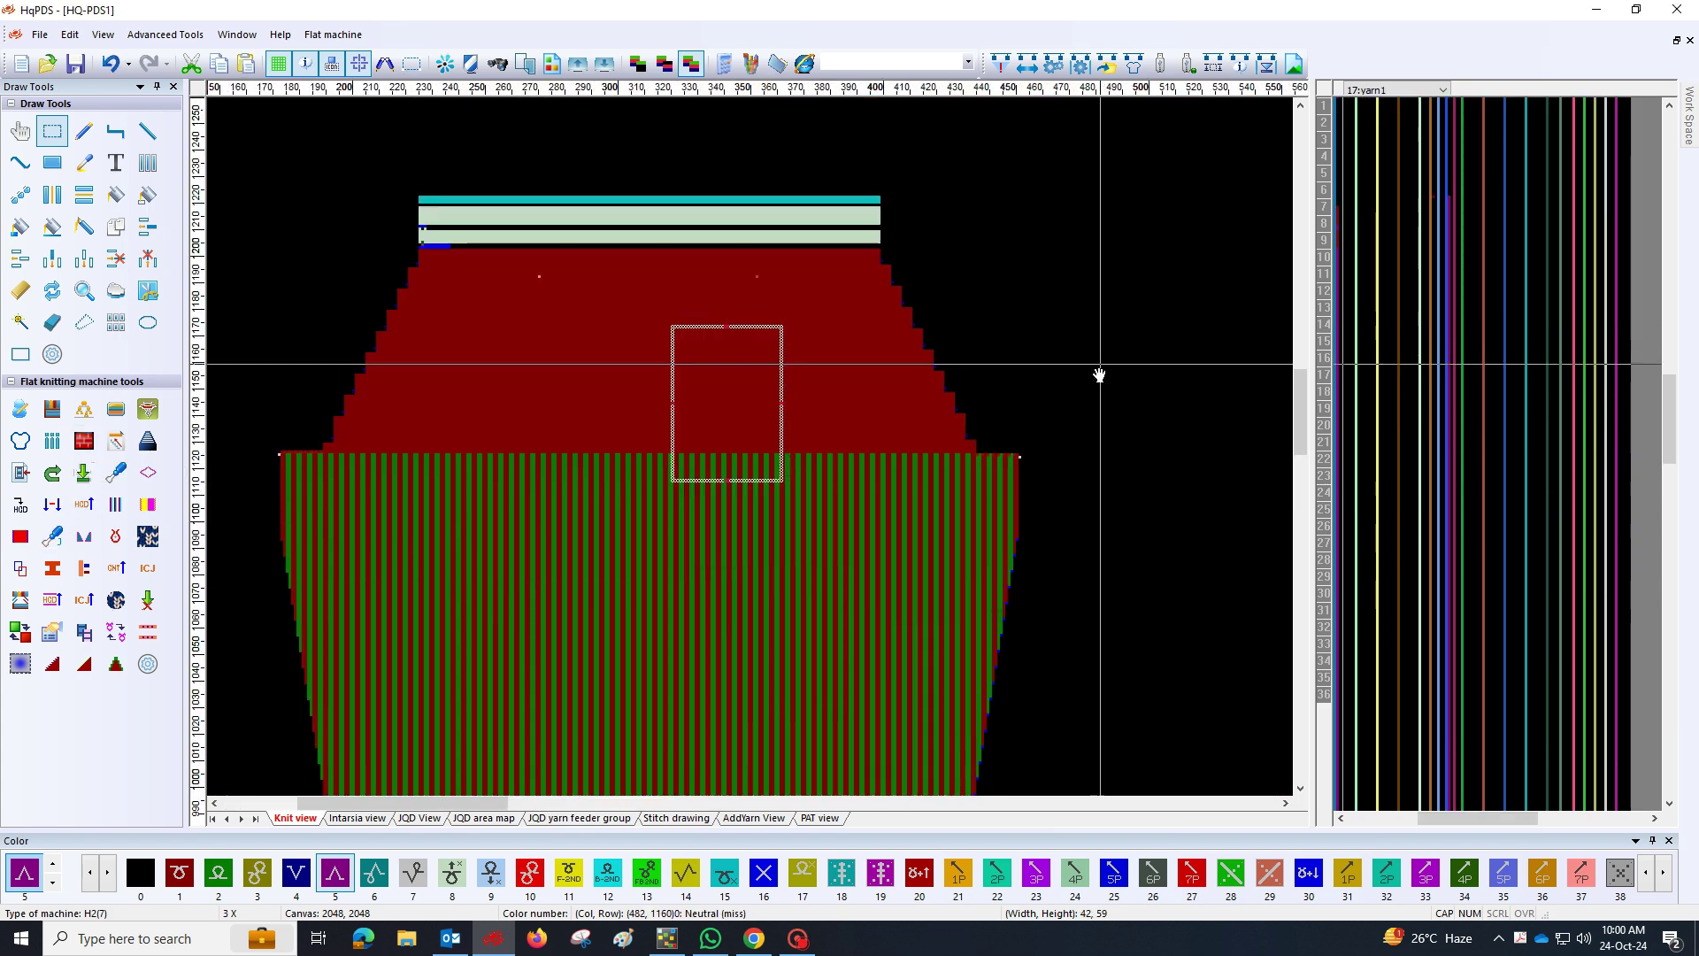
pyautogui.scroll(4, 612, 447)
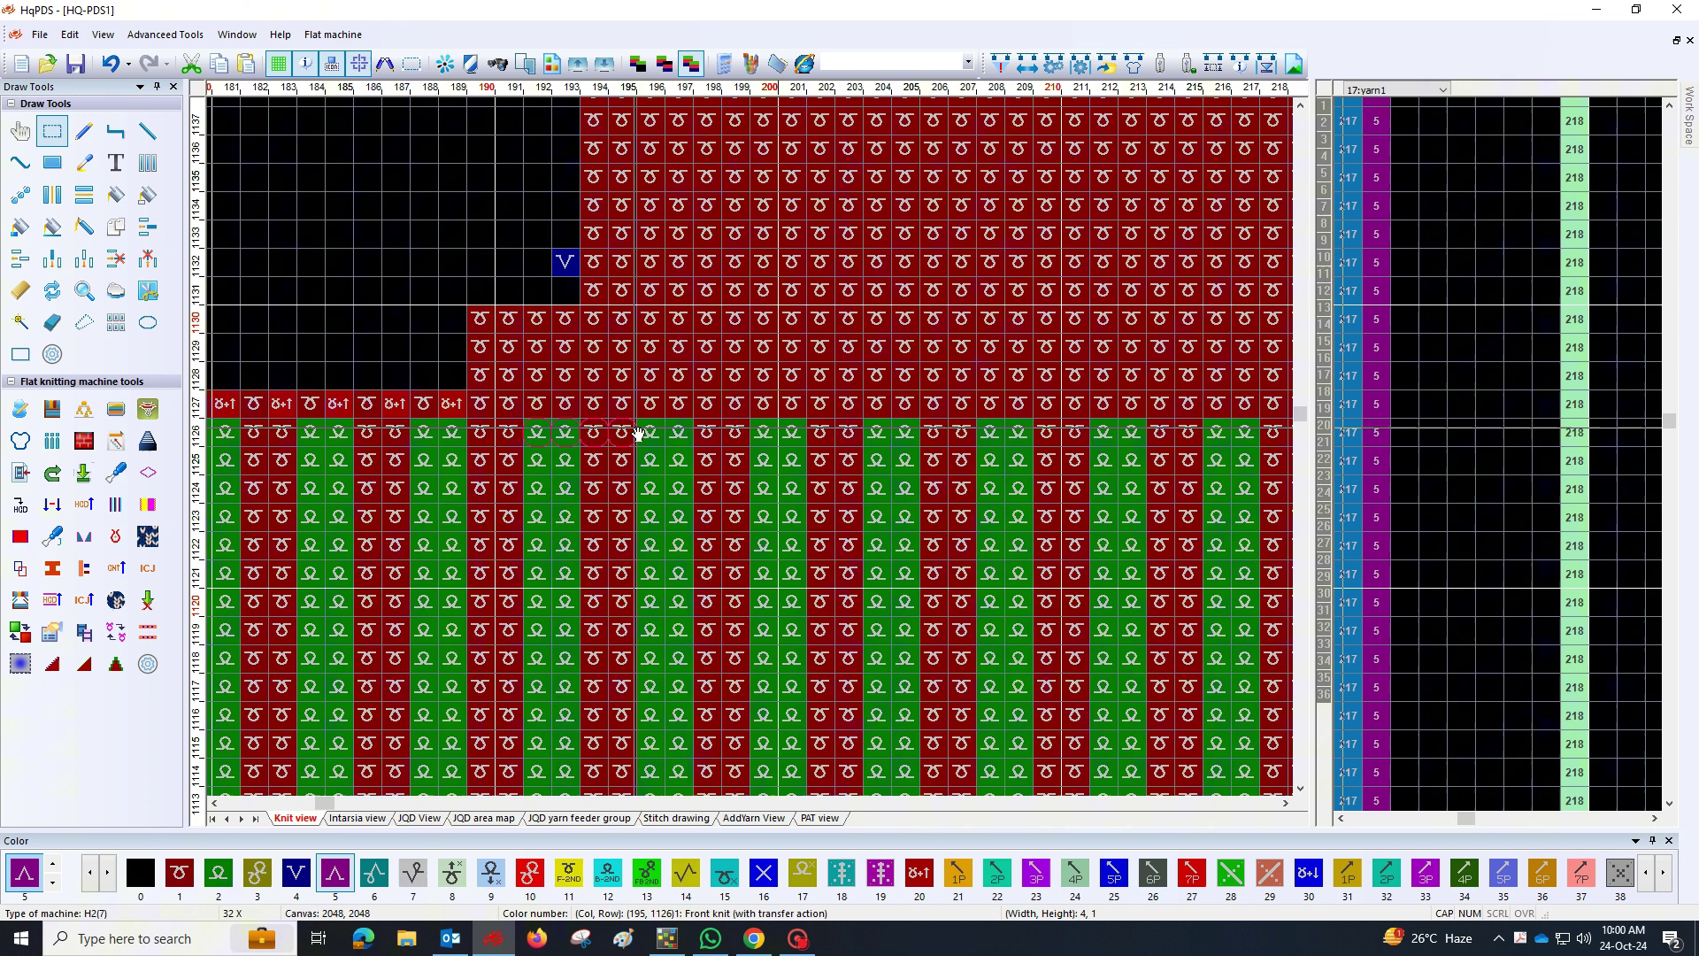
pyautogui.click(608, 434)
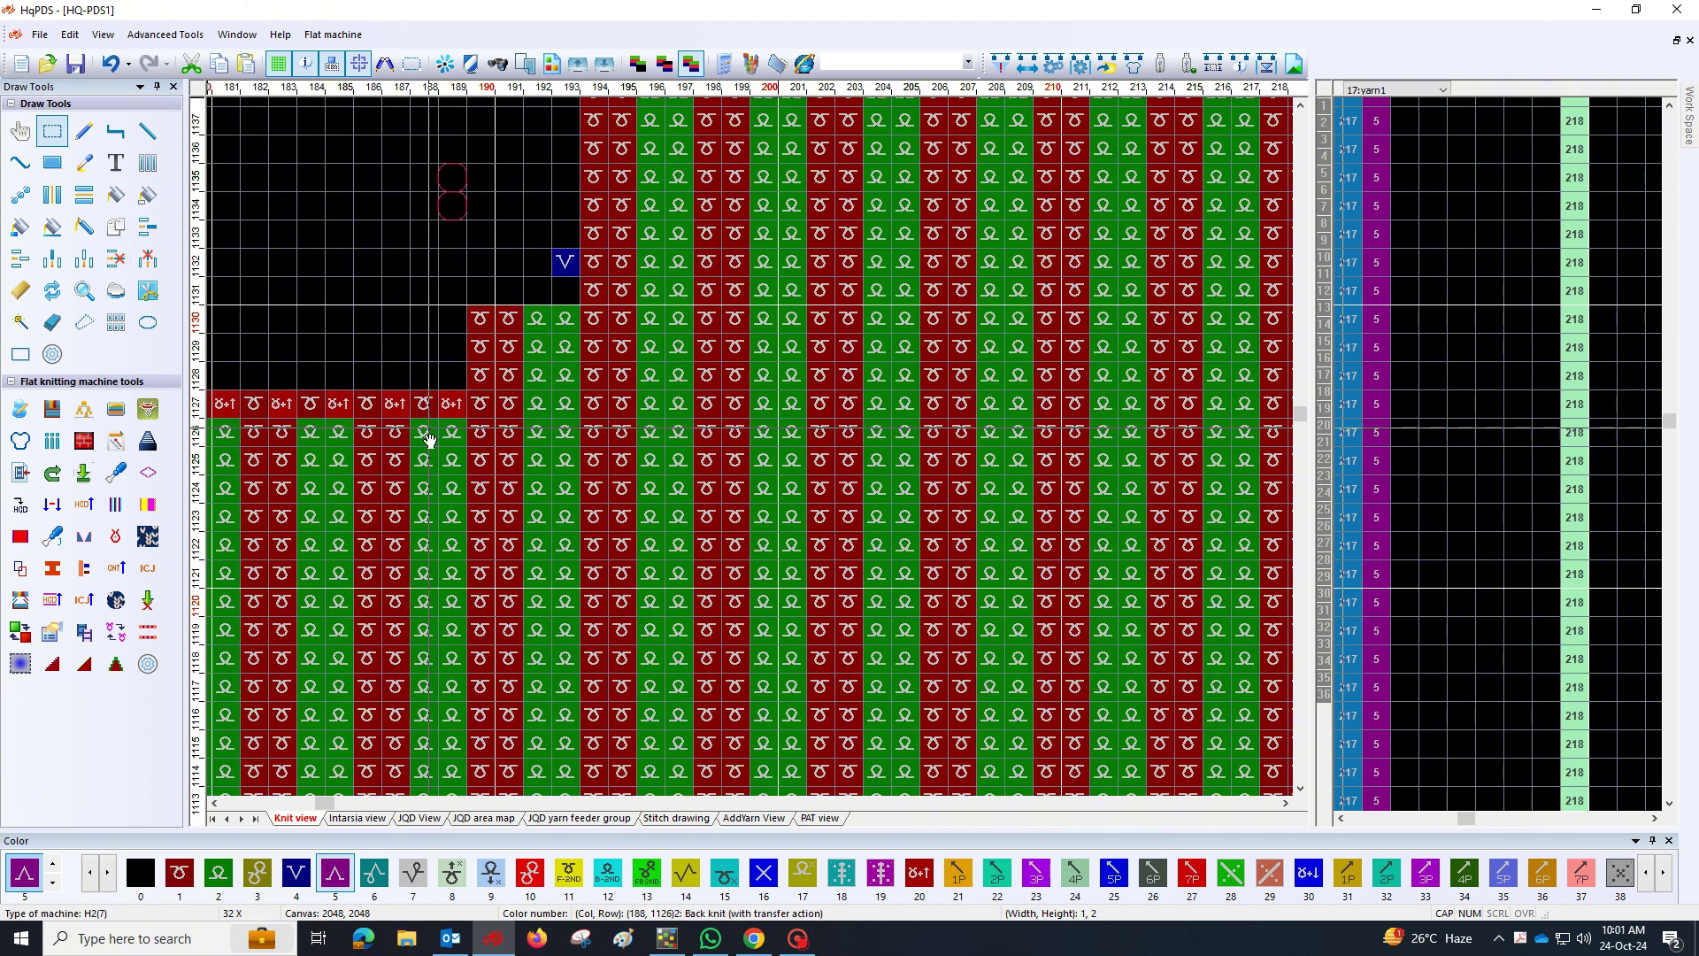
# Select the shaped edge area of the sleeve and replace the front tuck colour along its right edge
pyautogui.scroll(-4, 430, 439)
pyautogui.scroll(4, 387, 607)
pyautogui.scroll(-4, 701, 203)
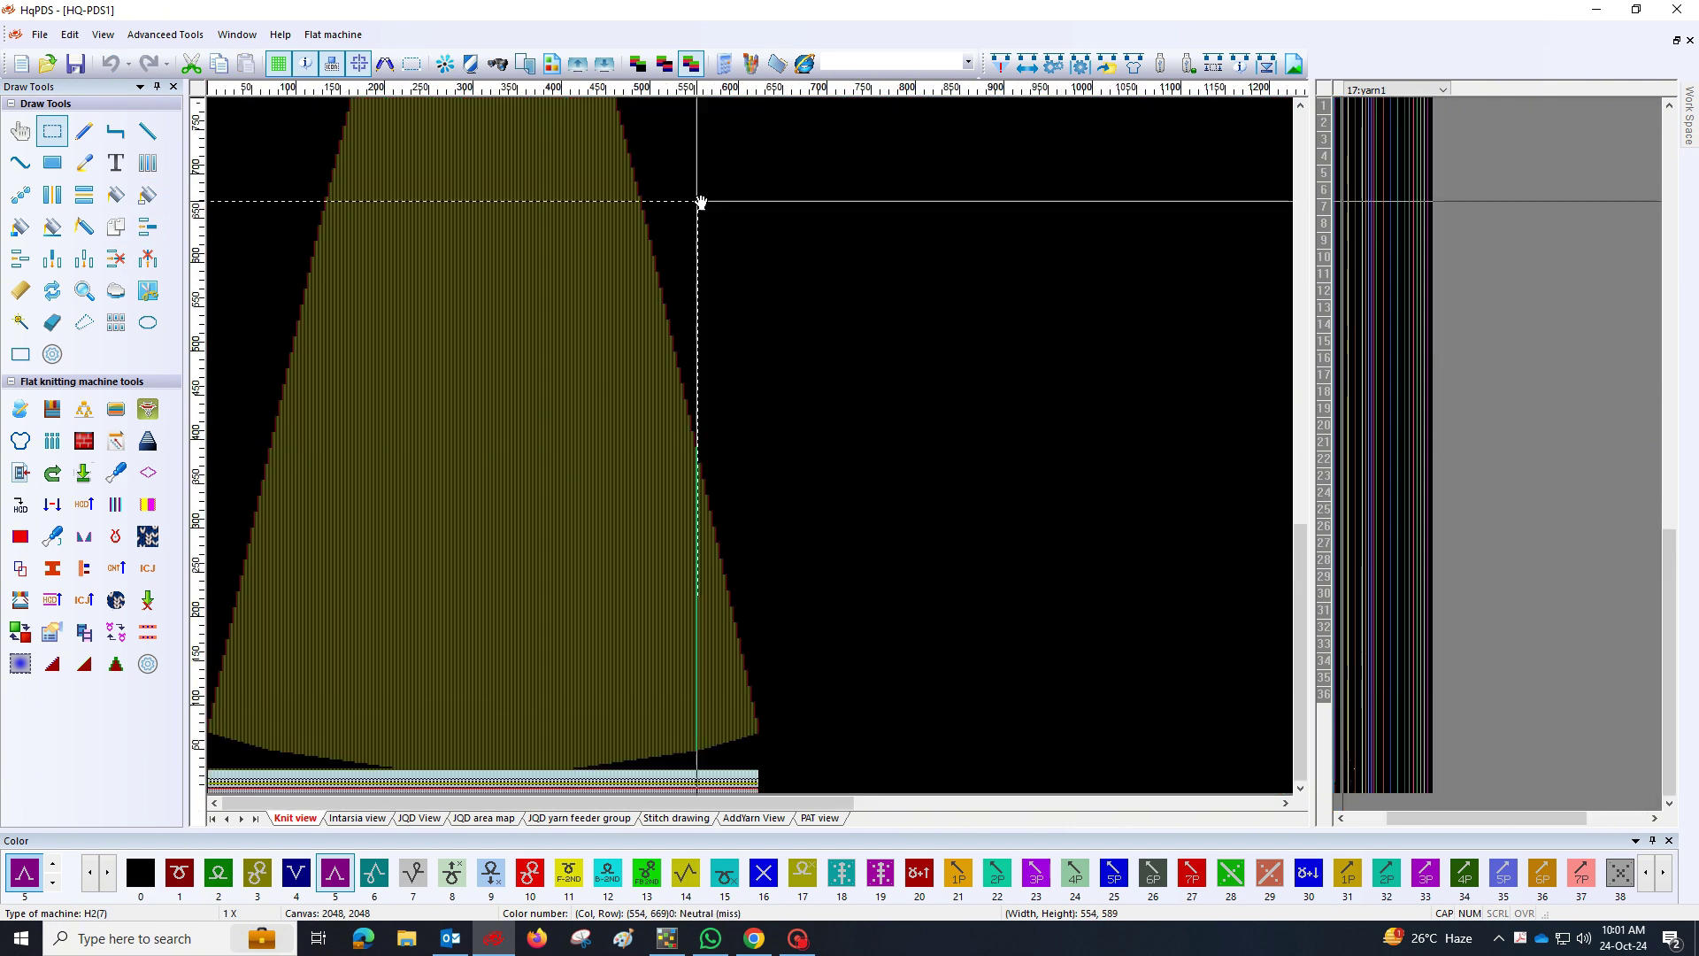
pyautogui.scroll(5, 701, 203)
pyautogui.press('r')
pyautogui.click(854, 213)
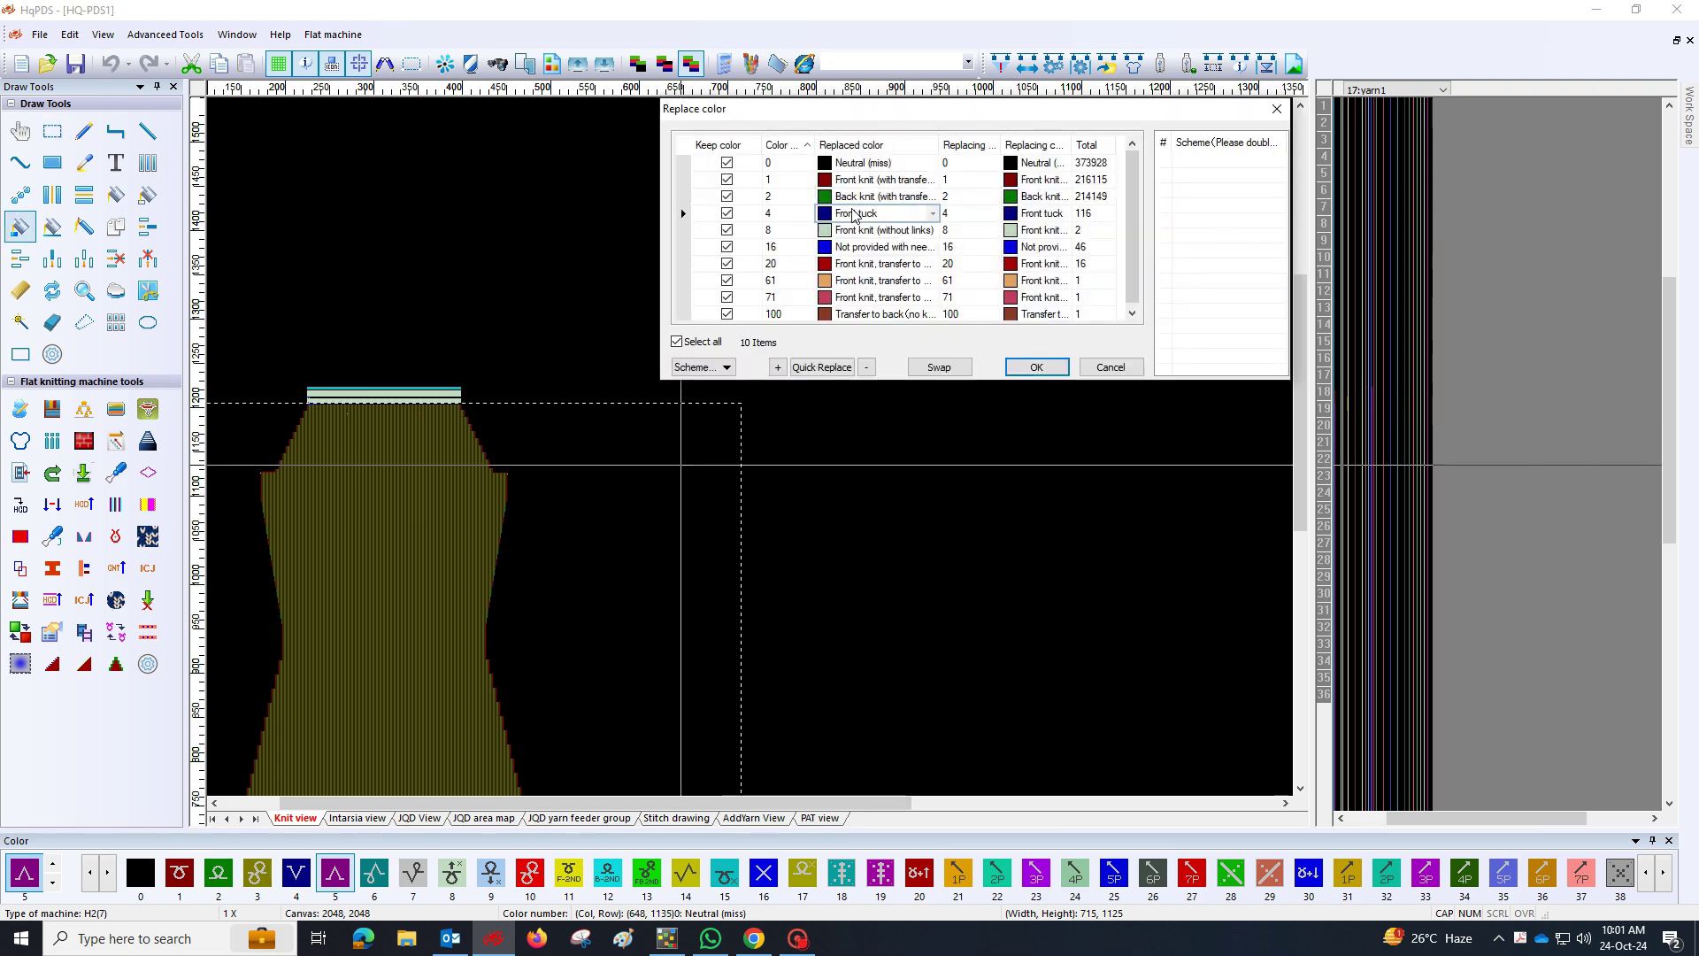
pyautogui.press('Escape')
pyautogui.scroll(2, 753, 453)
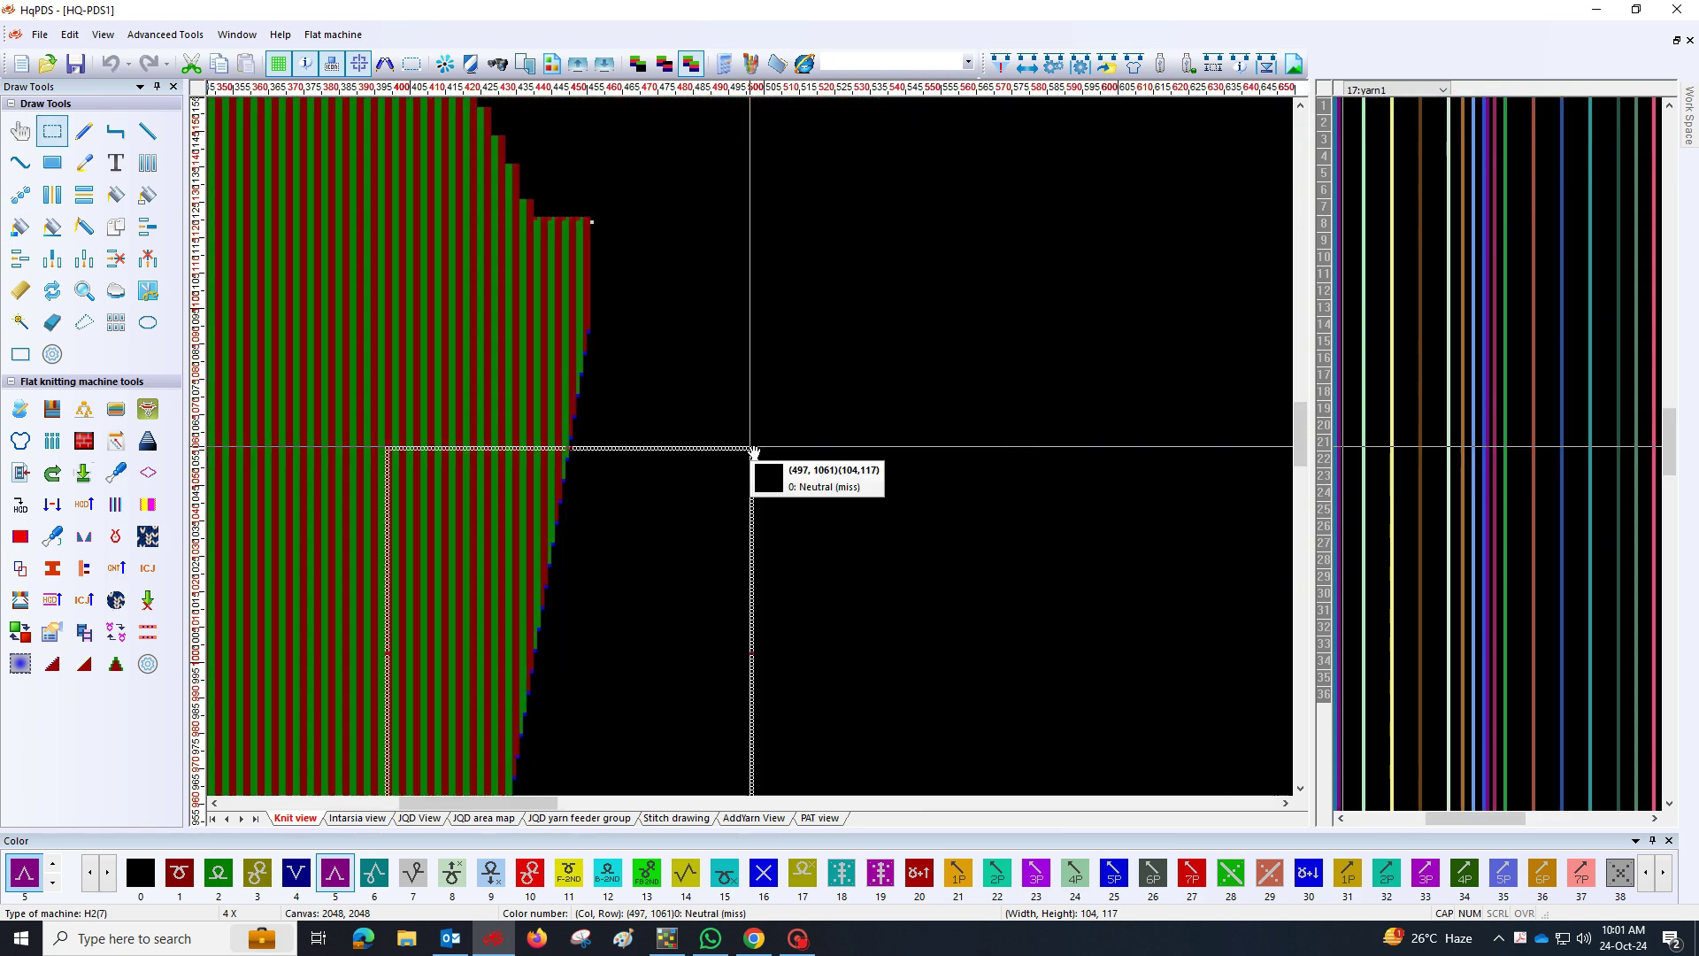
pyautogui.scroll(1, 753, 453)
pyautogui.press('r')
pyautogui.press('Escape')
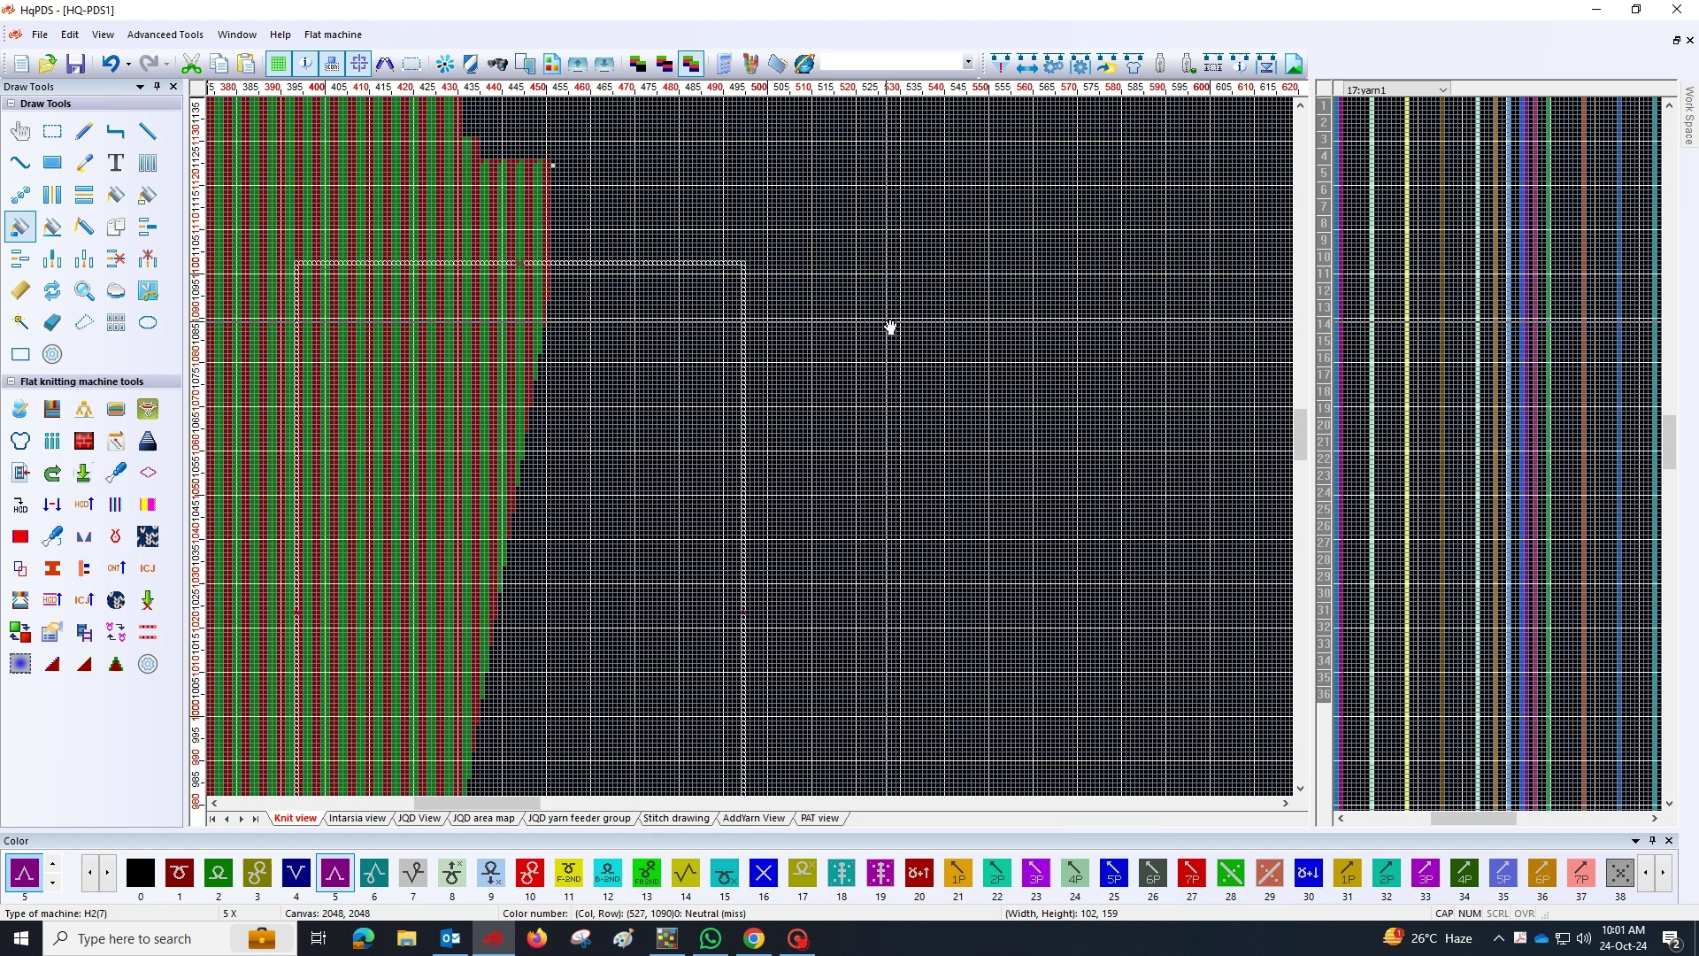
# Use Replace module to change each front tuck below a back-knit stitch, with a blank beneath, to back tuck colour 5
pyautogui.scroll(-3, 887, 327)
pyautogui.scroll(6, 694, 593)
pyautogui.scroll(-3, 489, 493)
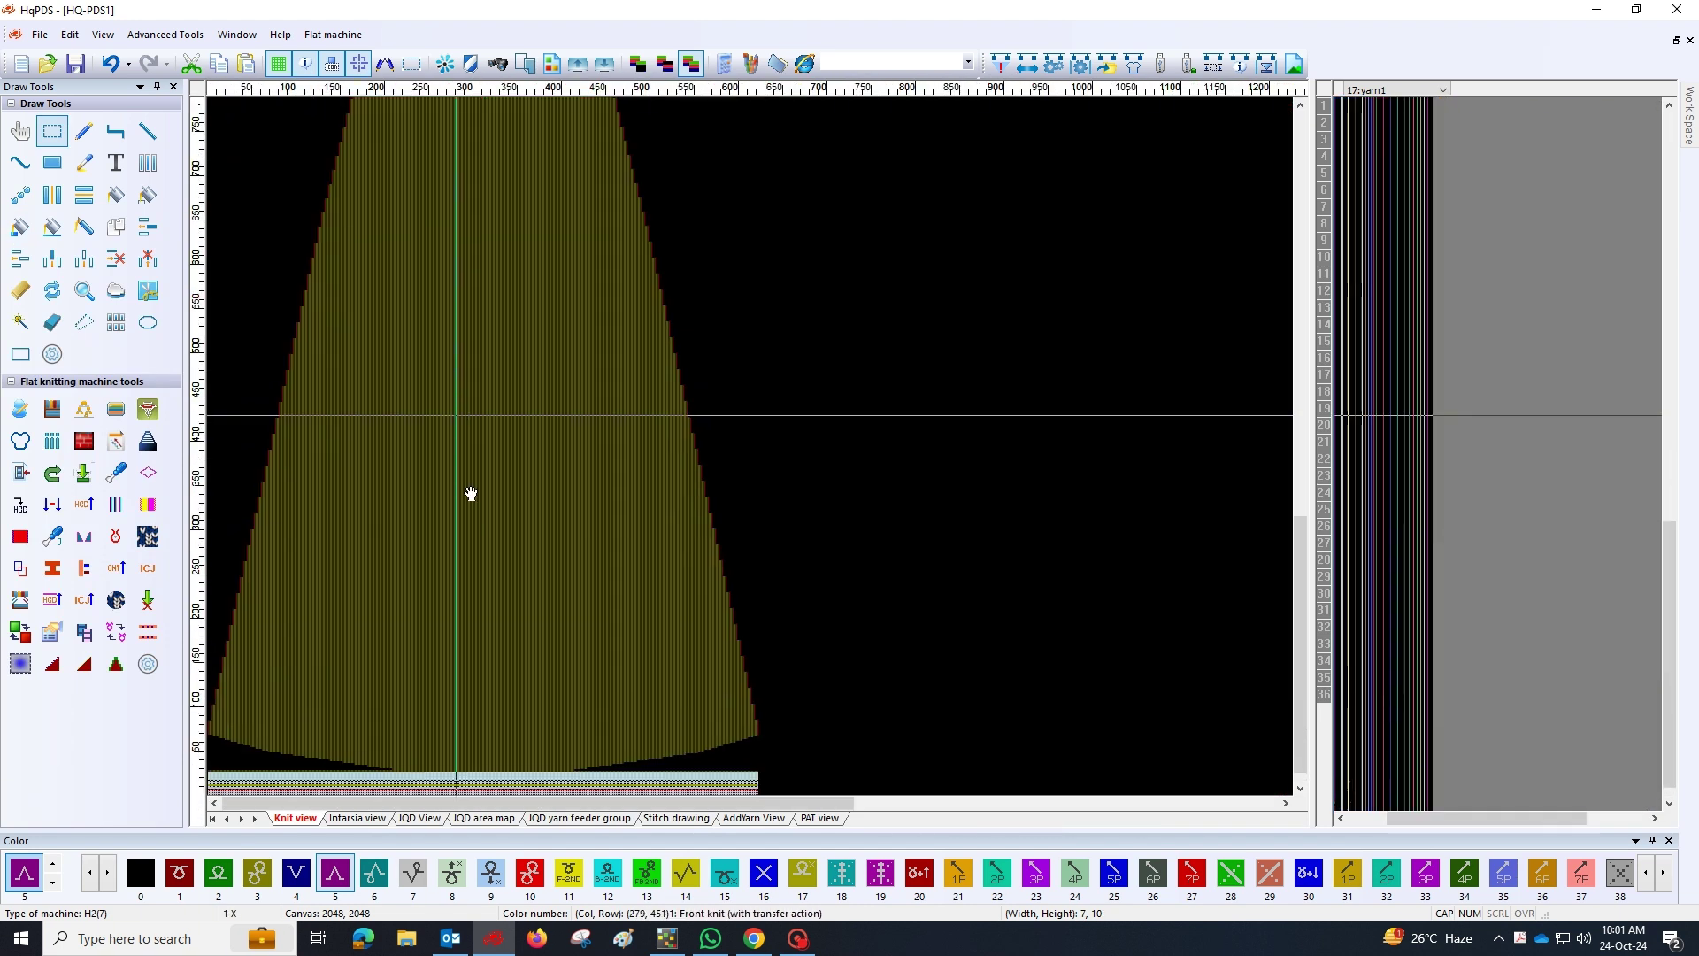
pyautogui.scroll(6, 451, 493)
pyautogui.click(524, 64)
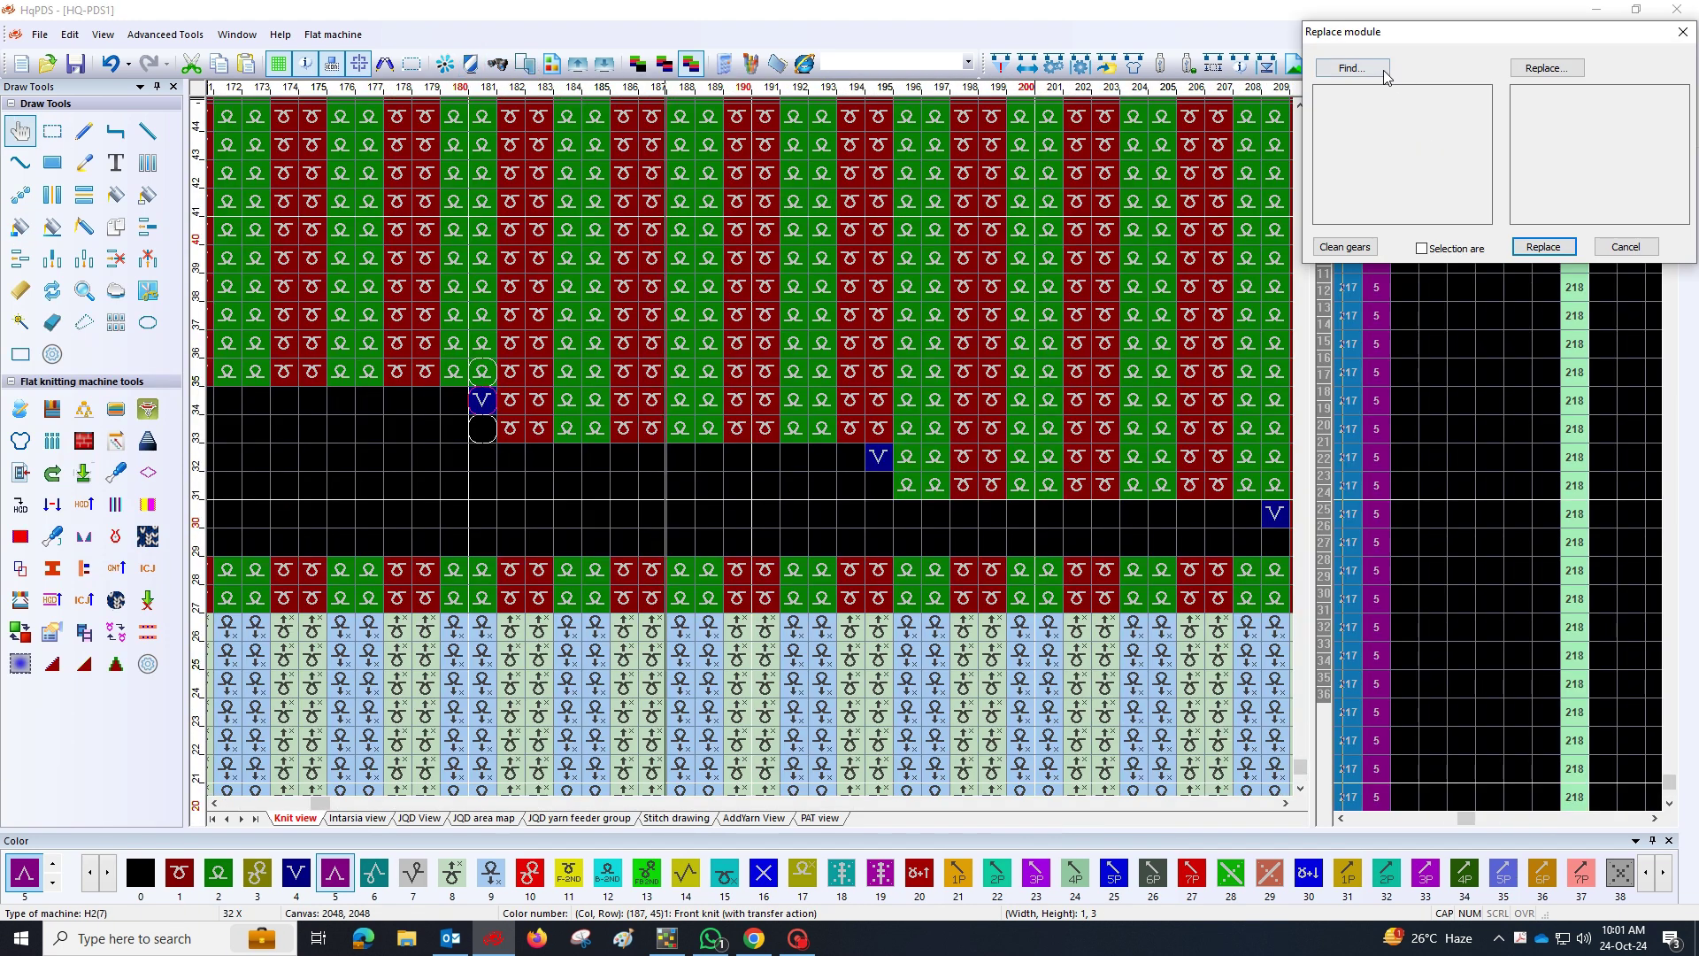
pyautogui.click(482, 400)
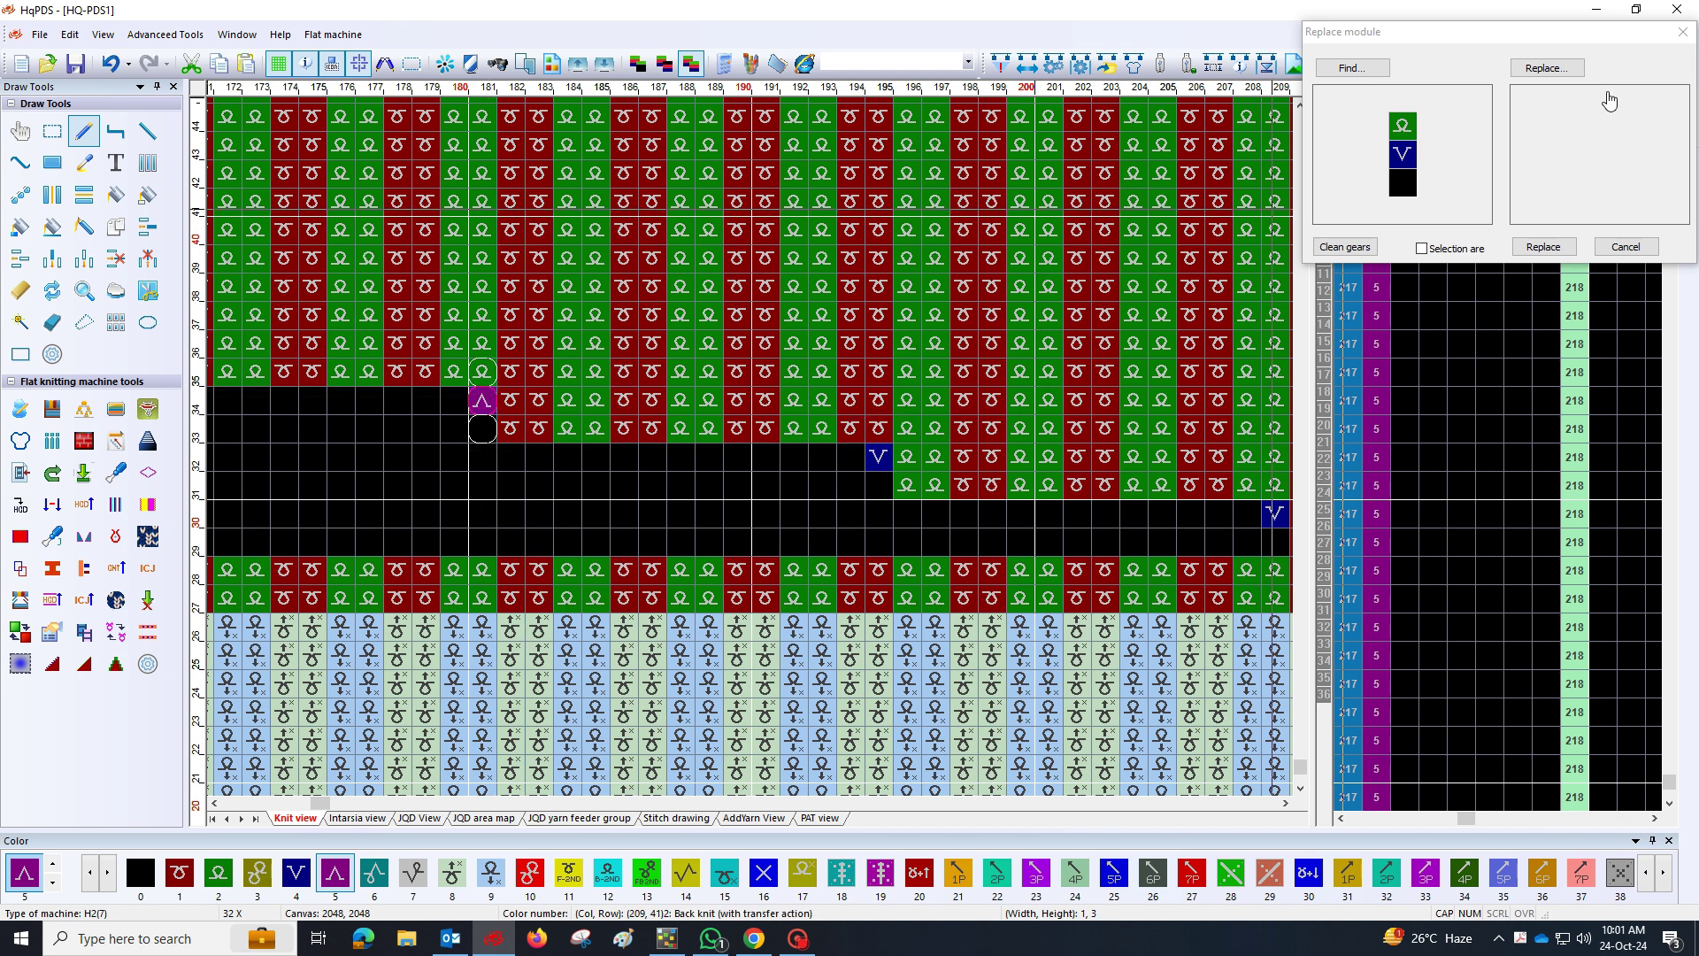
pyautogui.click(1564, 249)
pyautogui.click(1594, 188)
pyautogui.click(1625, 247)
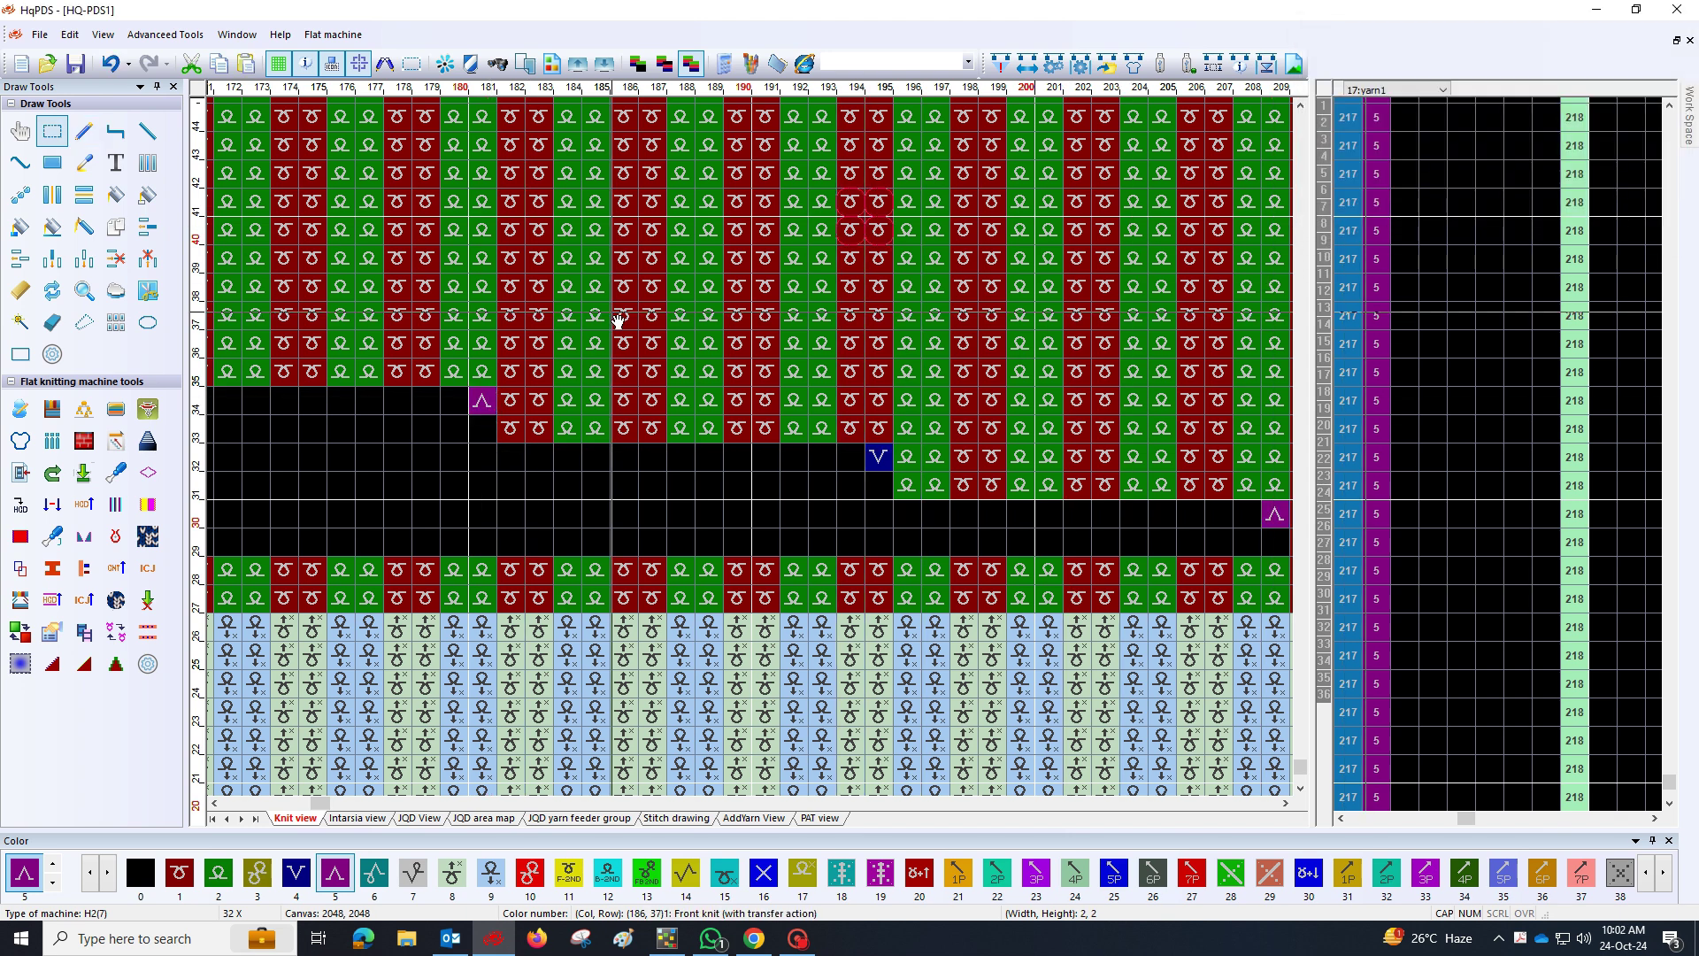
# Draw a 14-stitch row of alternating front- and back-knit pairs and a matching colour 121 row above the sleeve
pyautogui.scroll(-3, 619, 320)
pyautogui.scroll(6, 486, 405)
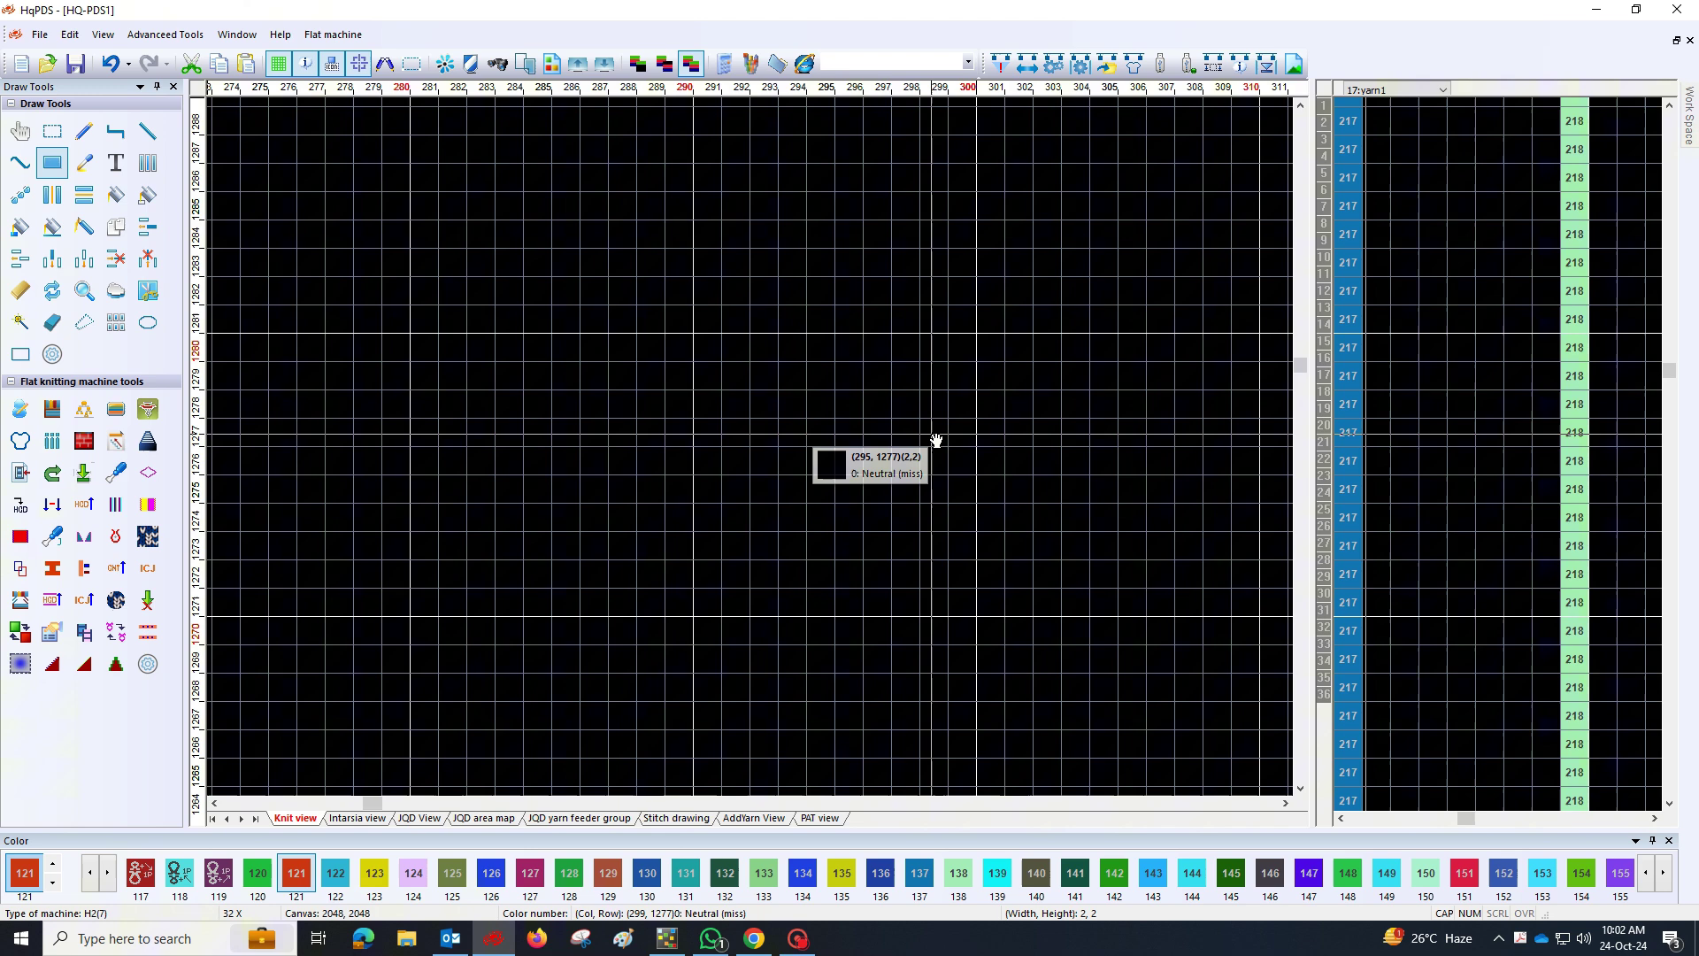
pyautogui.scroll(-3, 937, 440)
pyautogui.scroll(6, 677, 399)
pyautogui.scroll(-3, 681, 412)
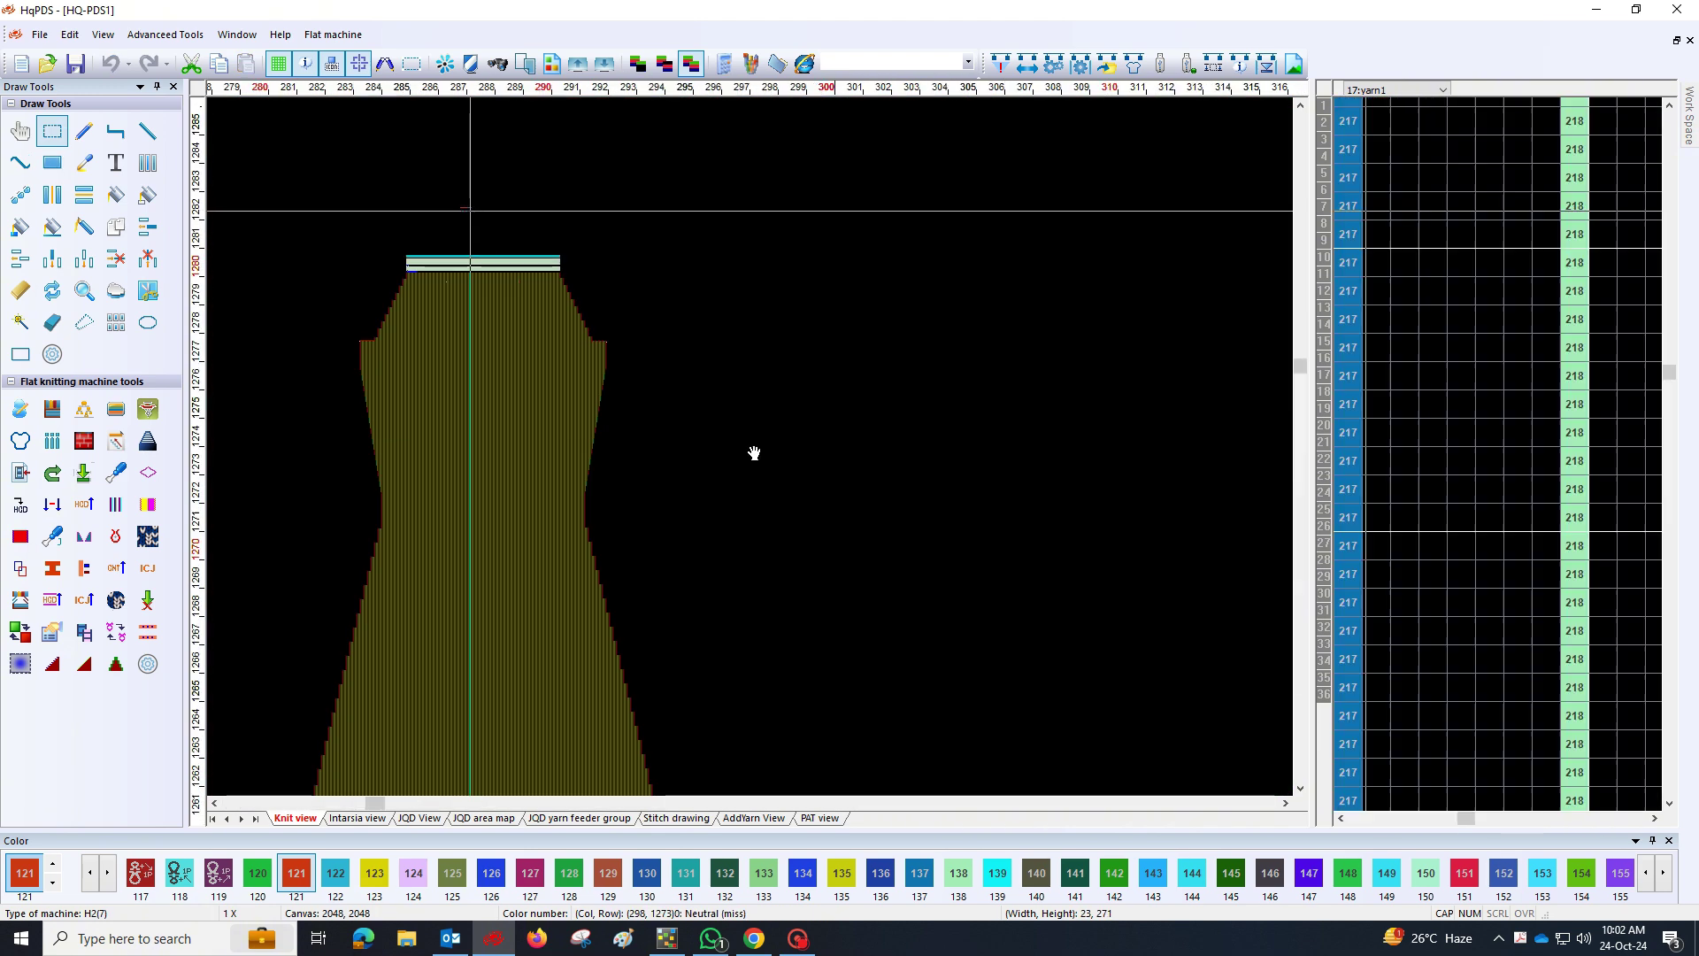
pyautogui.scroll(6, 755, 451)
pyautogui.moveTo(553, 267); pyautogui.dragTo(510, 270)
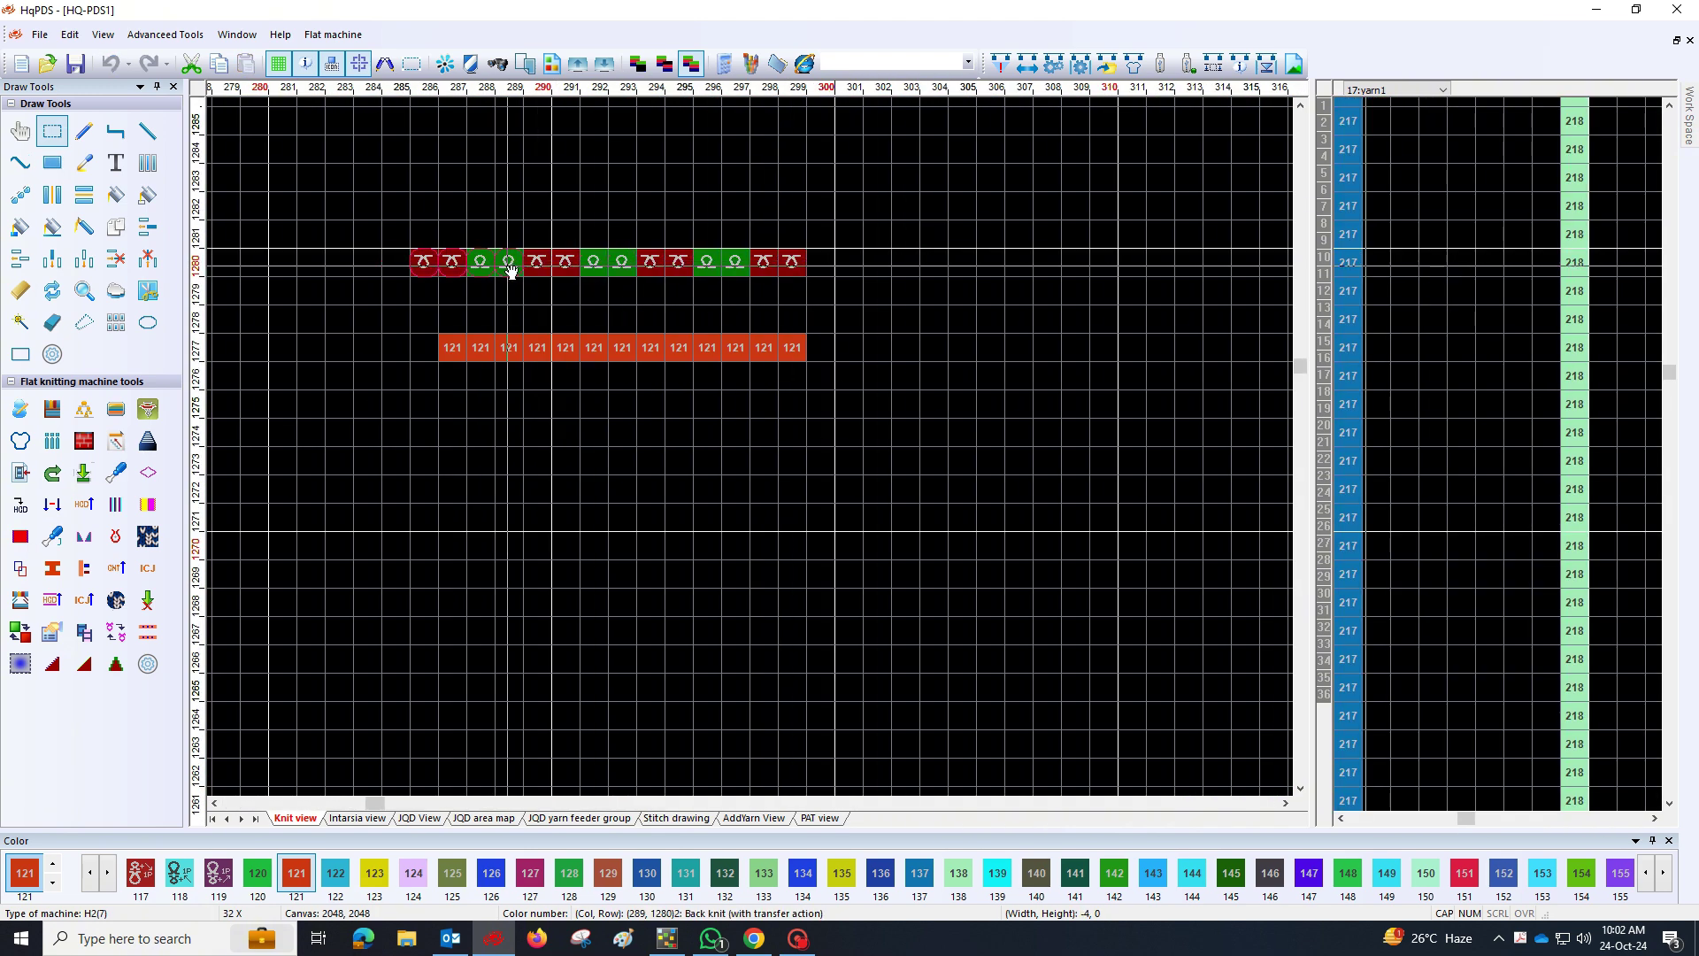
pyautogui.scroll(-3, 437, 352)
pyautogui.scroll(3, 796, 378)
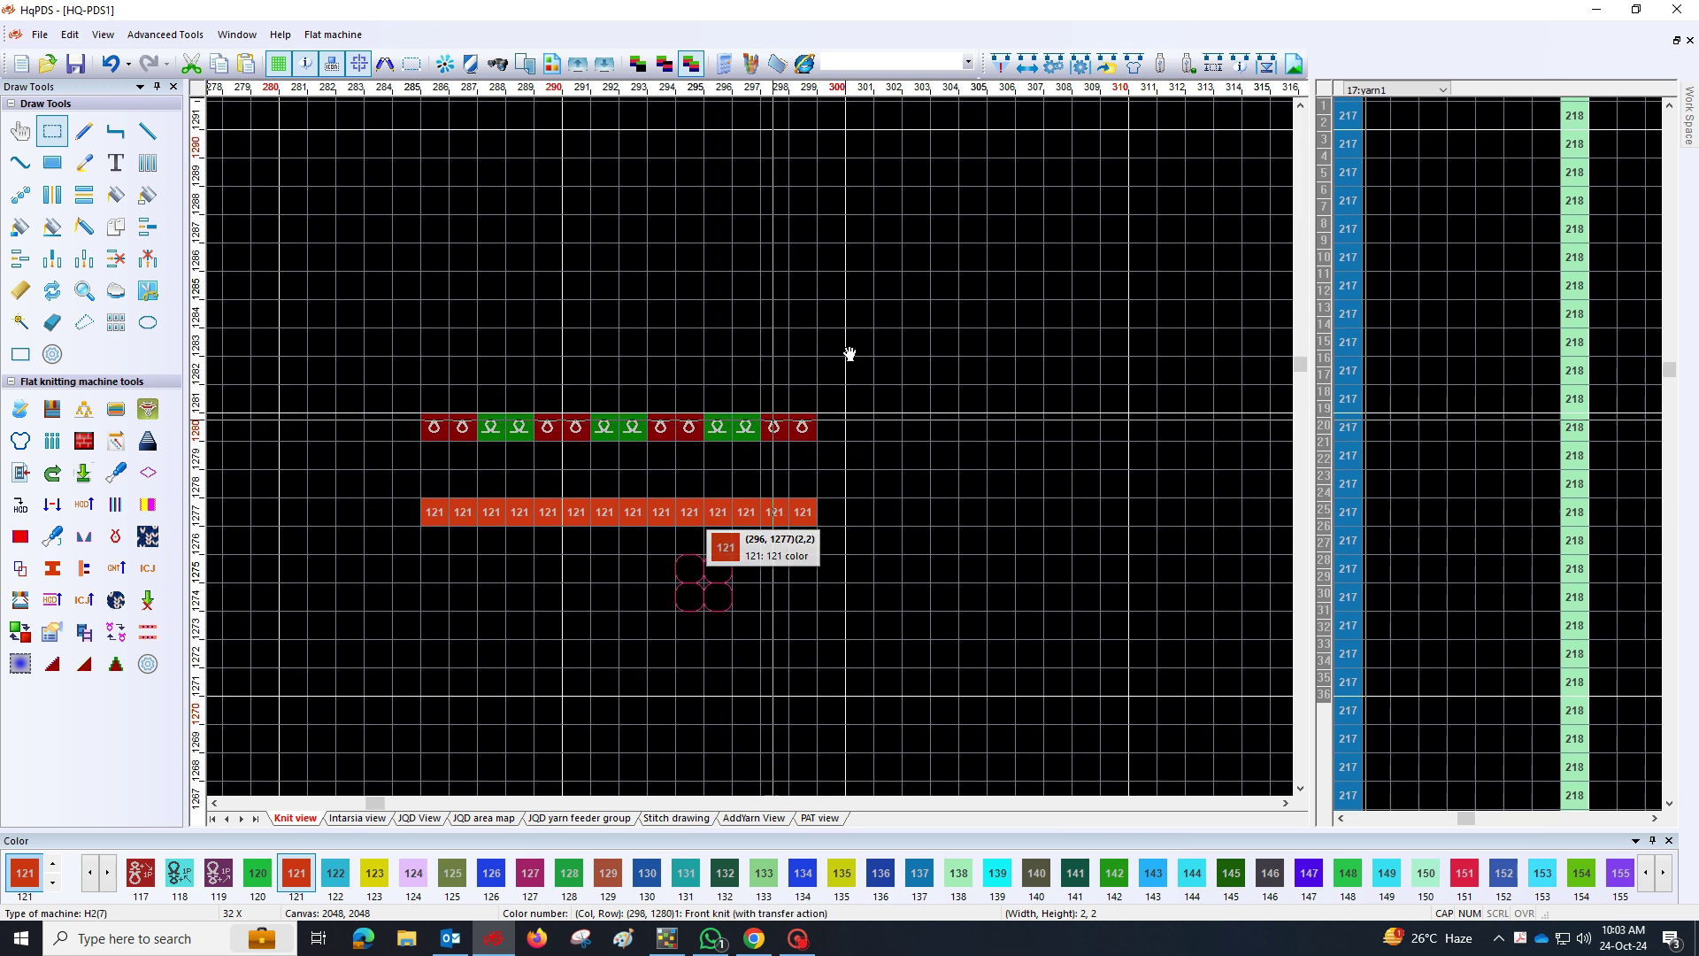
# Try placing colour 110 transfer stitches above the three back-knit pairs of the sample row
pyautogui.press('p')
pyautogui.click(732, 399)
pyautogui.click(619, 399)
pyautogui.click(505, 399)
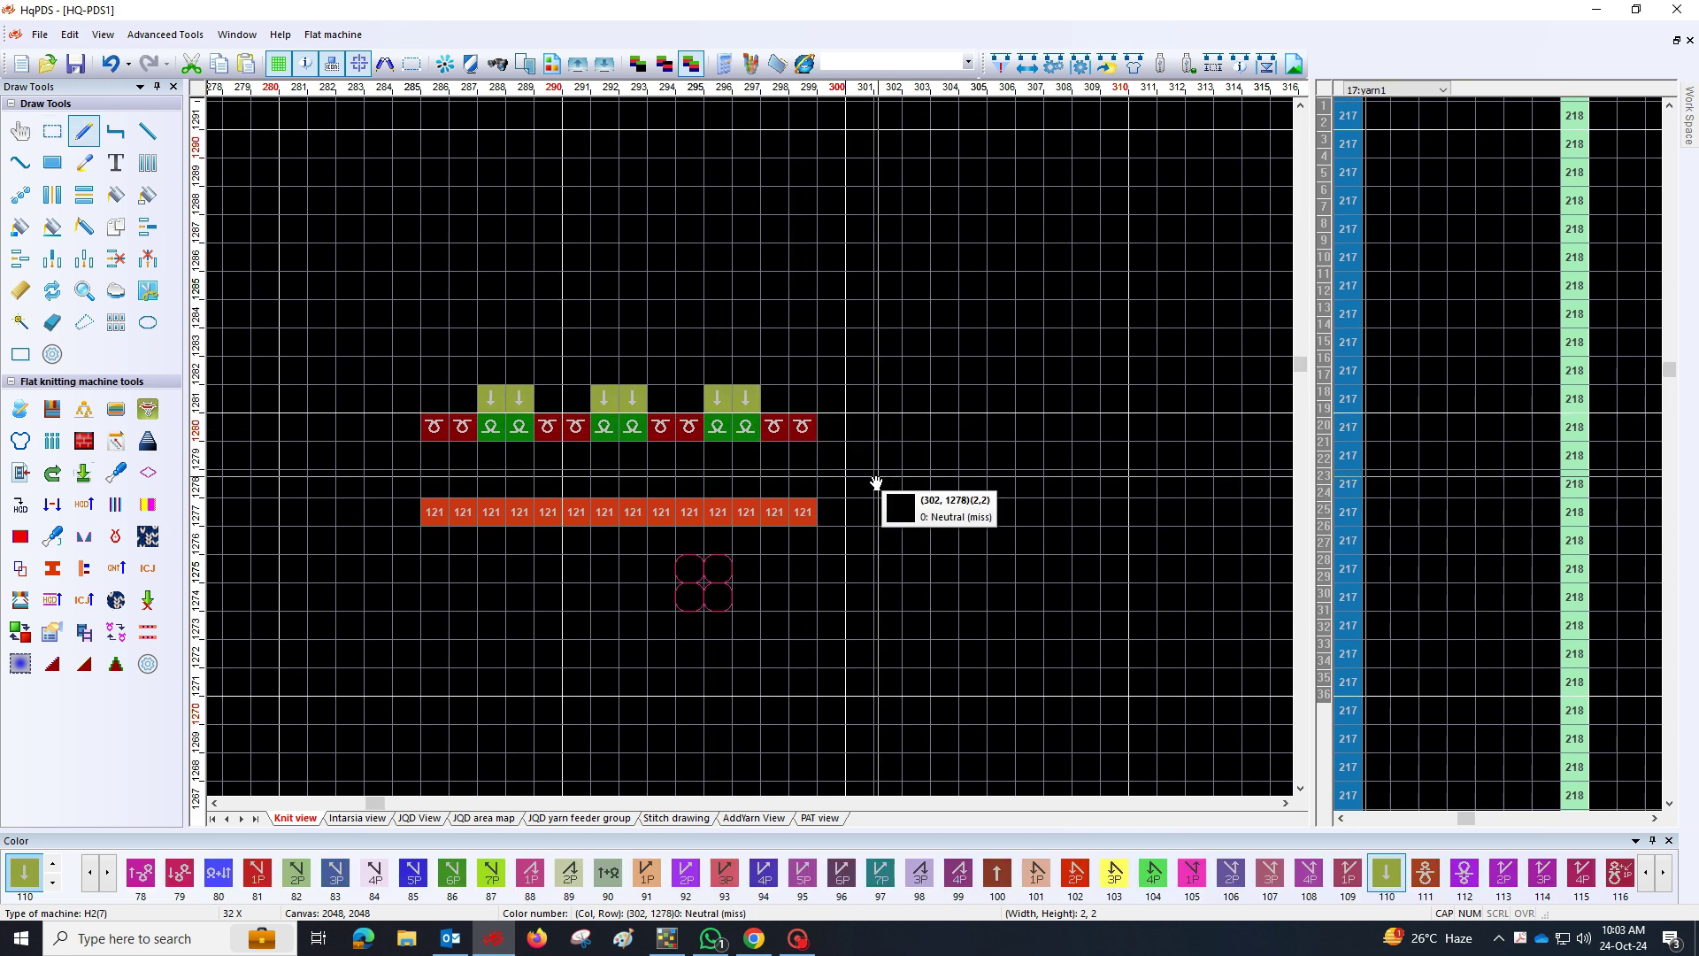
pyautogui.press('s')
pyautogui.hotkey('ctrl', 'z')
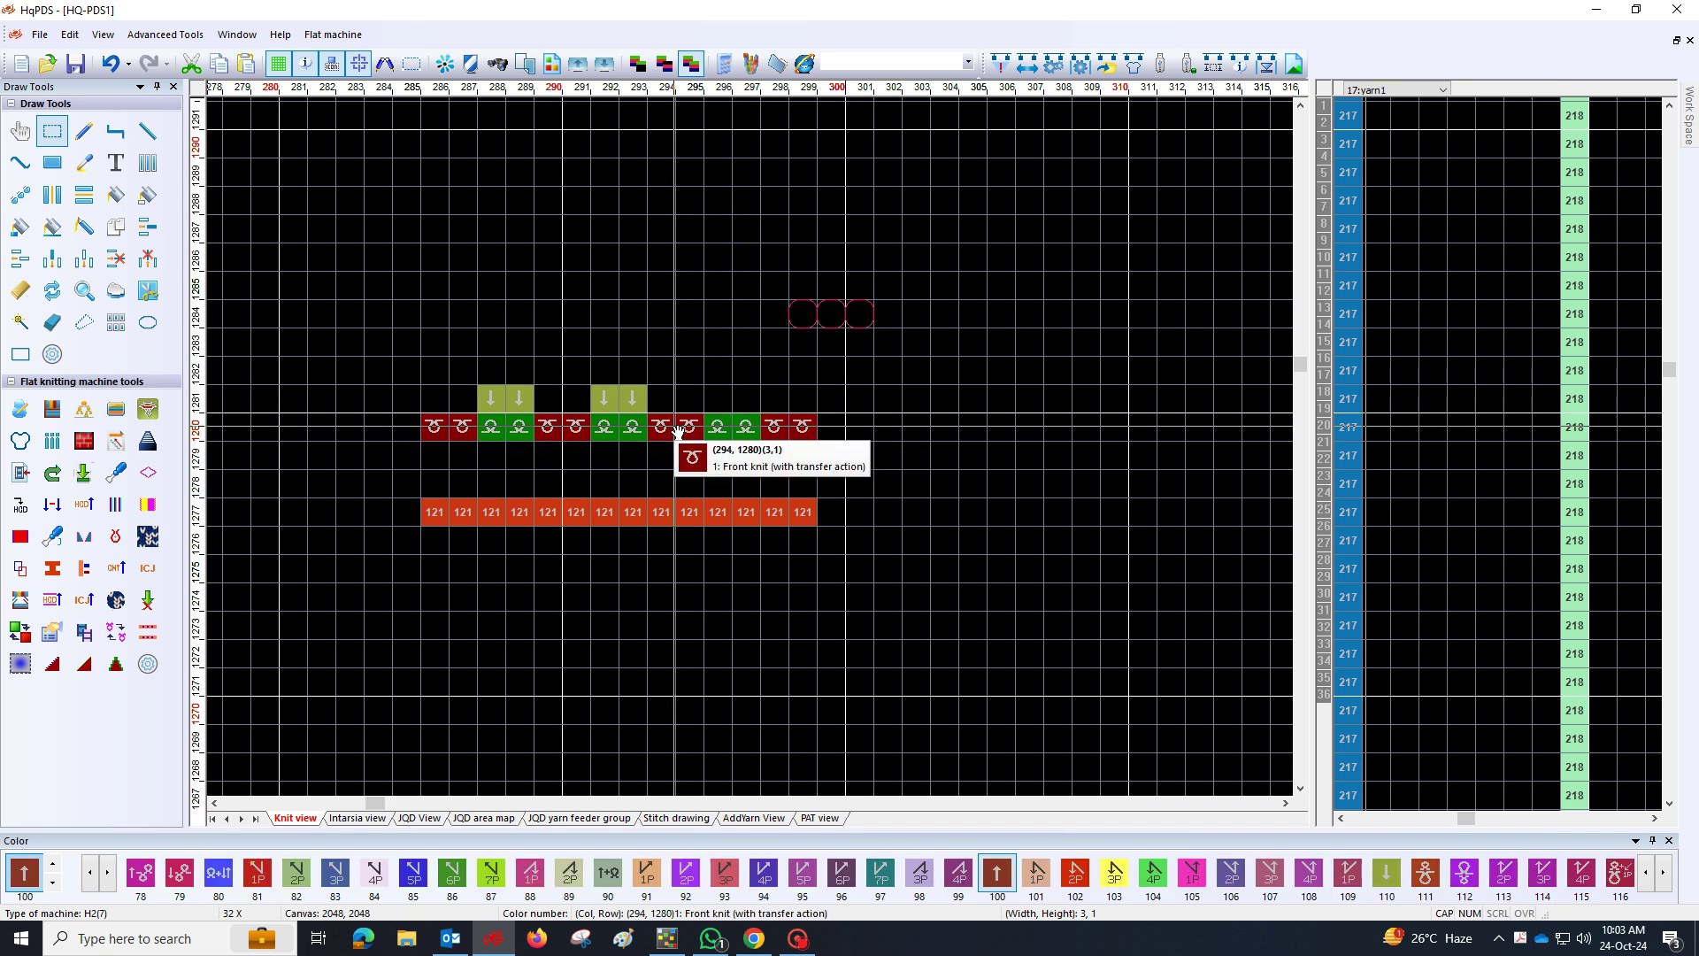
# Draw colour 100 transfers above the sample's first three front-knit pairs and a ten-stitch colour 52 row over them
pyautogui.press('p')
pyautogui.moveTo(689, 398)
pyautogui.mouseDown()
pyautogui.moveTo(550, 398)
pyautogui.moveTo(621, 405)
pyautogui.mouseUp()
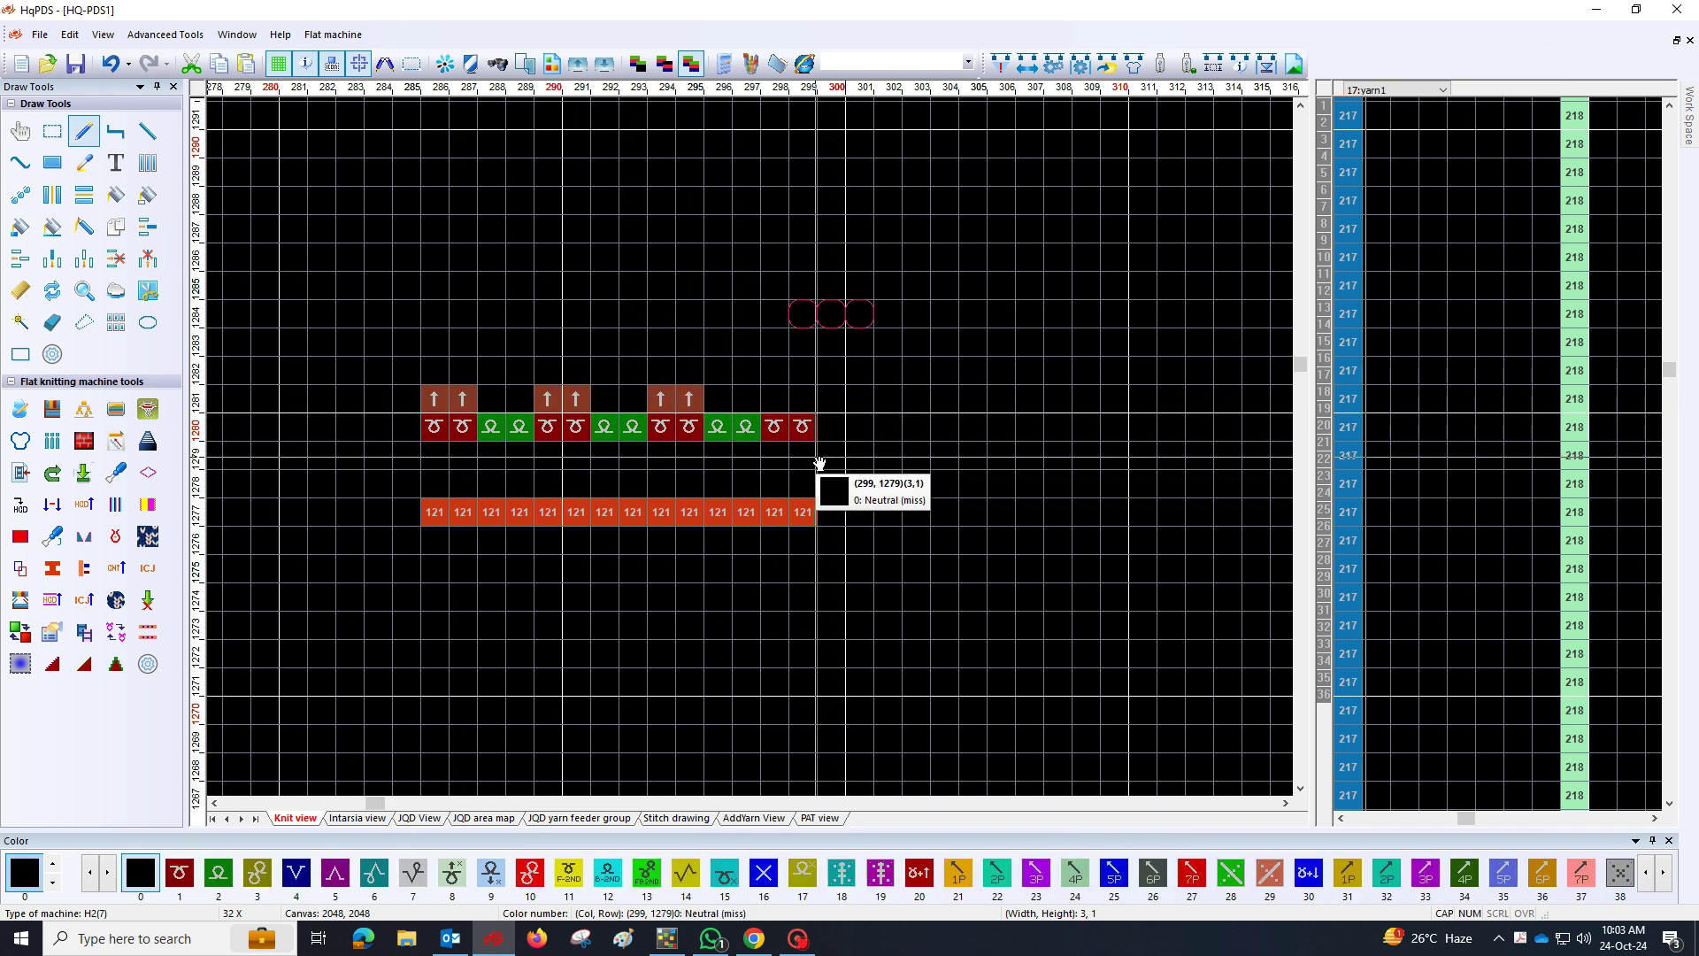
pyautogui.moveTo(751, 376); pyautogui.dragTo(483, 378)
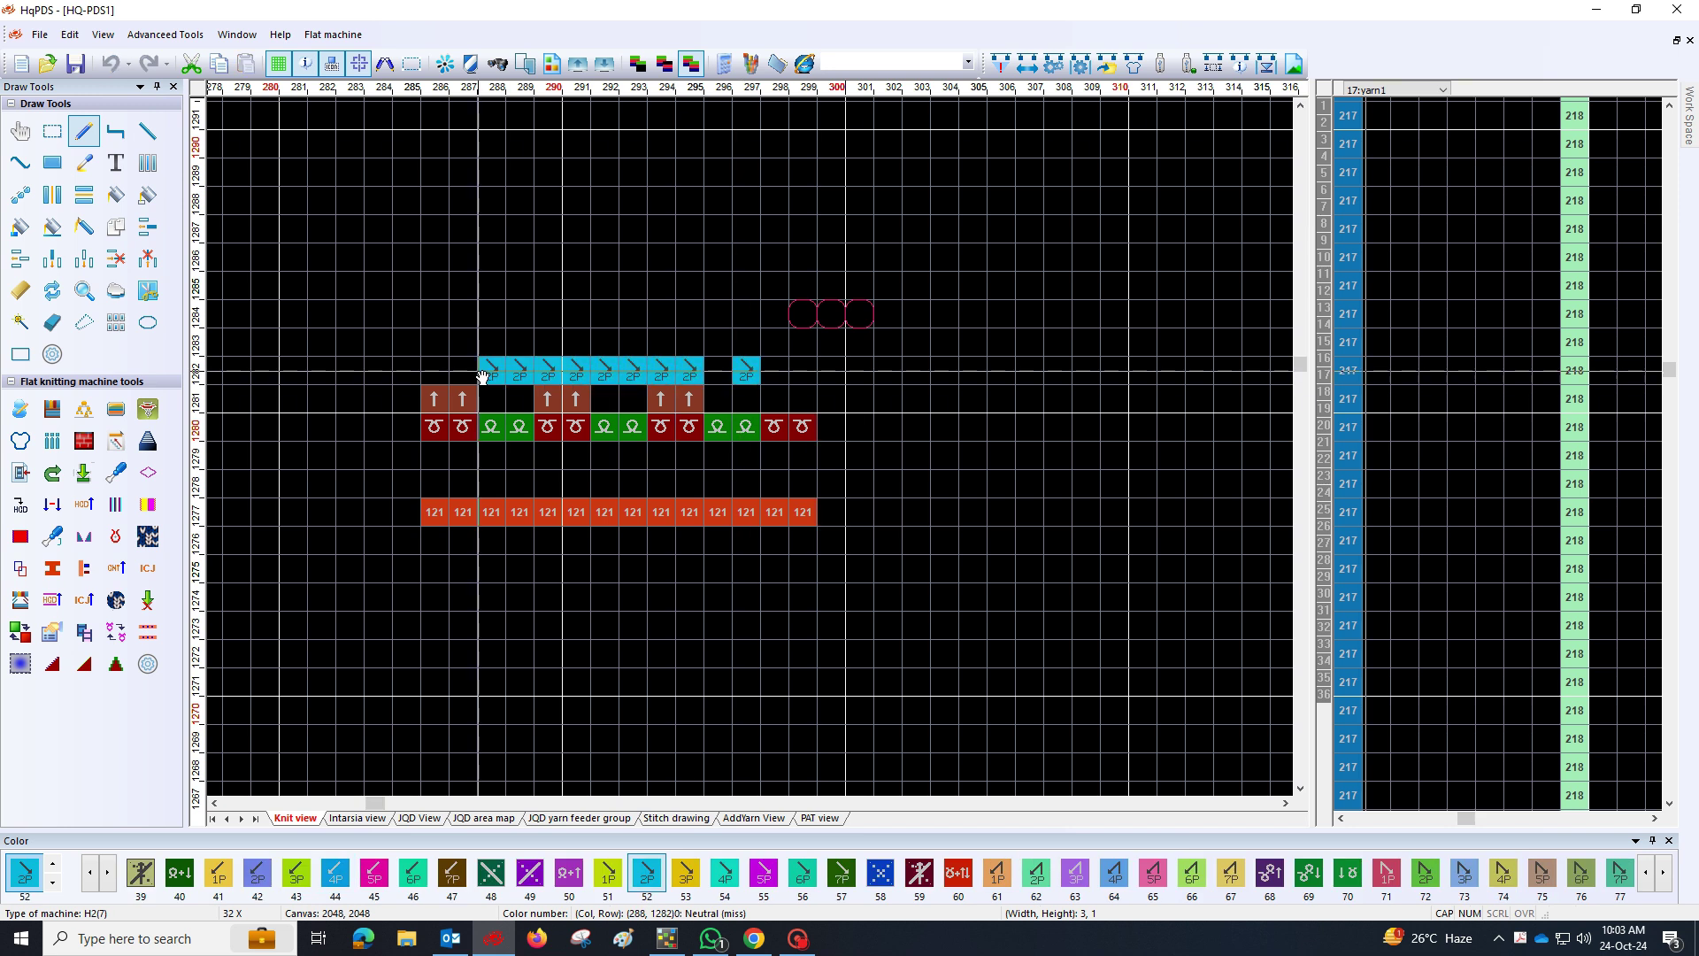
pyautogui.rightClick(715, 358)
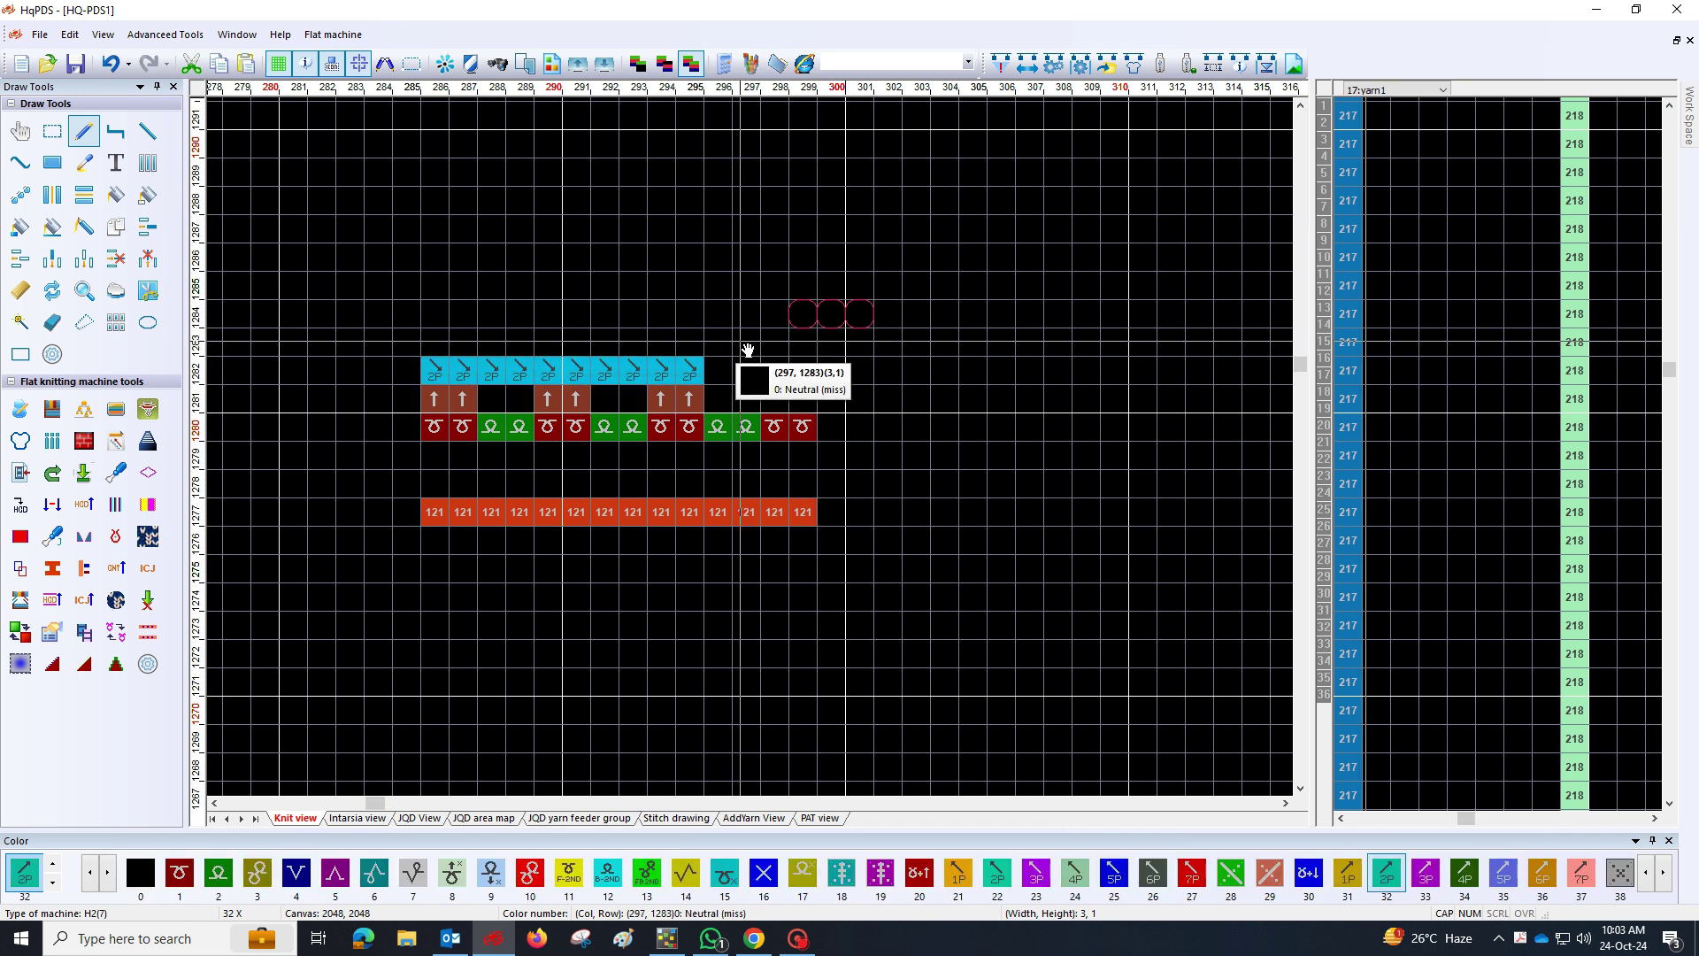
# Add a ten-stitch colour 32 row starting two stitches in, topped by colour 110 transfers above the last three front-knit pairs
pyautogui.moveTo(748, 348); pyautogui.dragTo(493, 342)
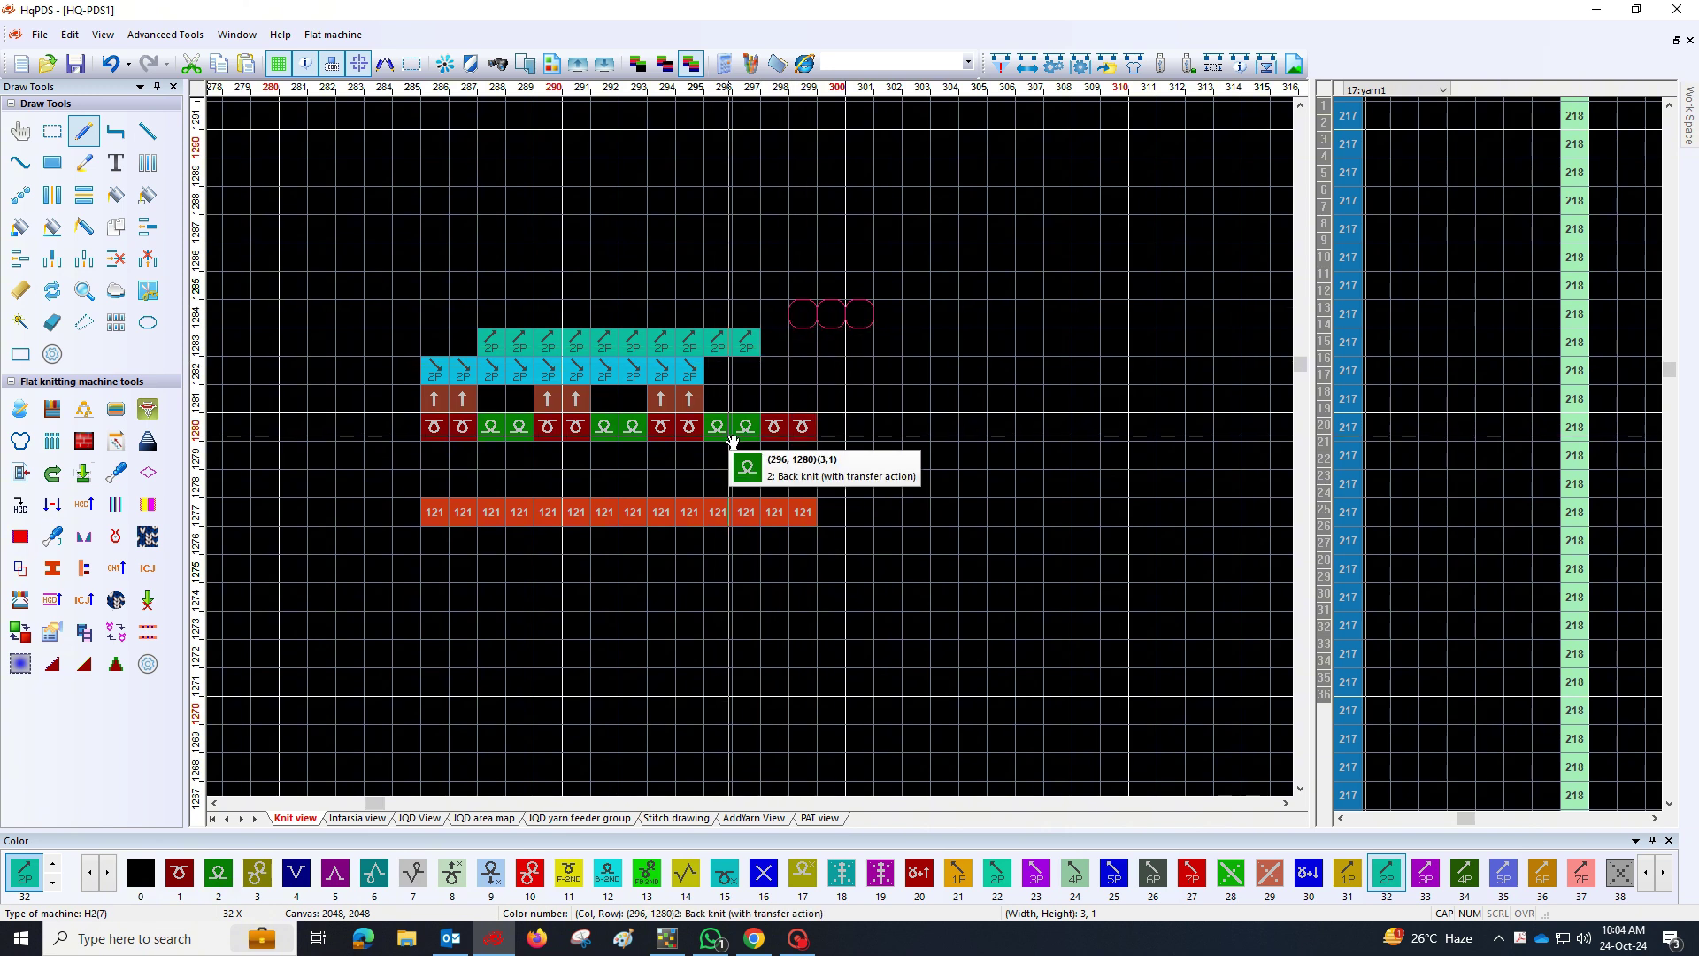
pyautogui.click(793, 319)
pyautogui.moveTo(792, 318); pyautogui.dragTo(673, 321)
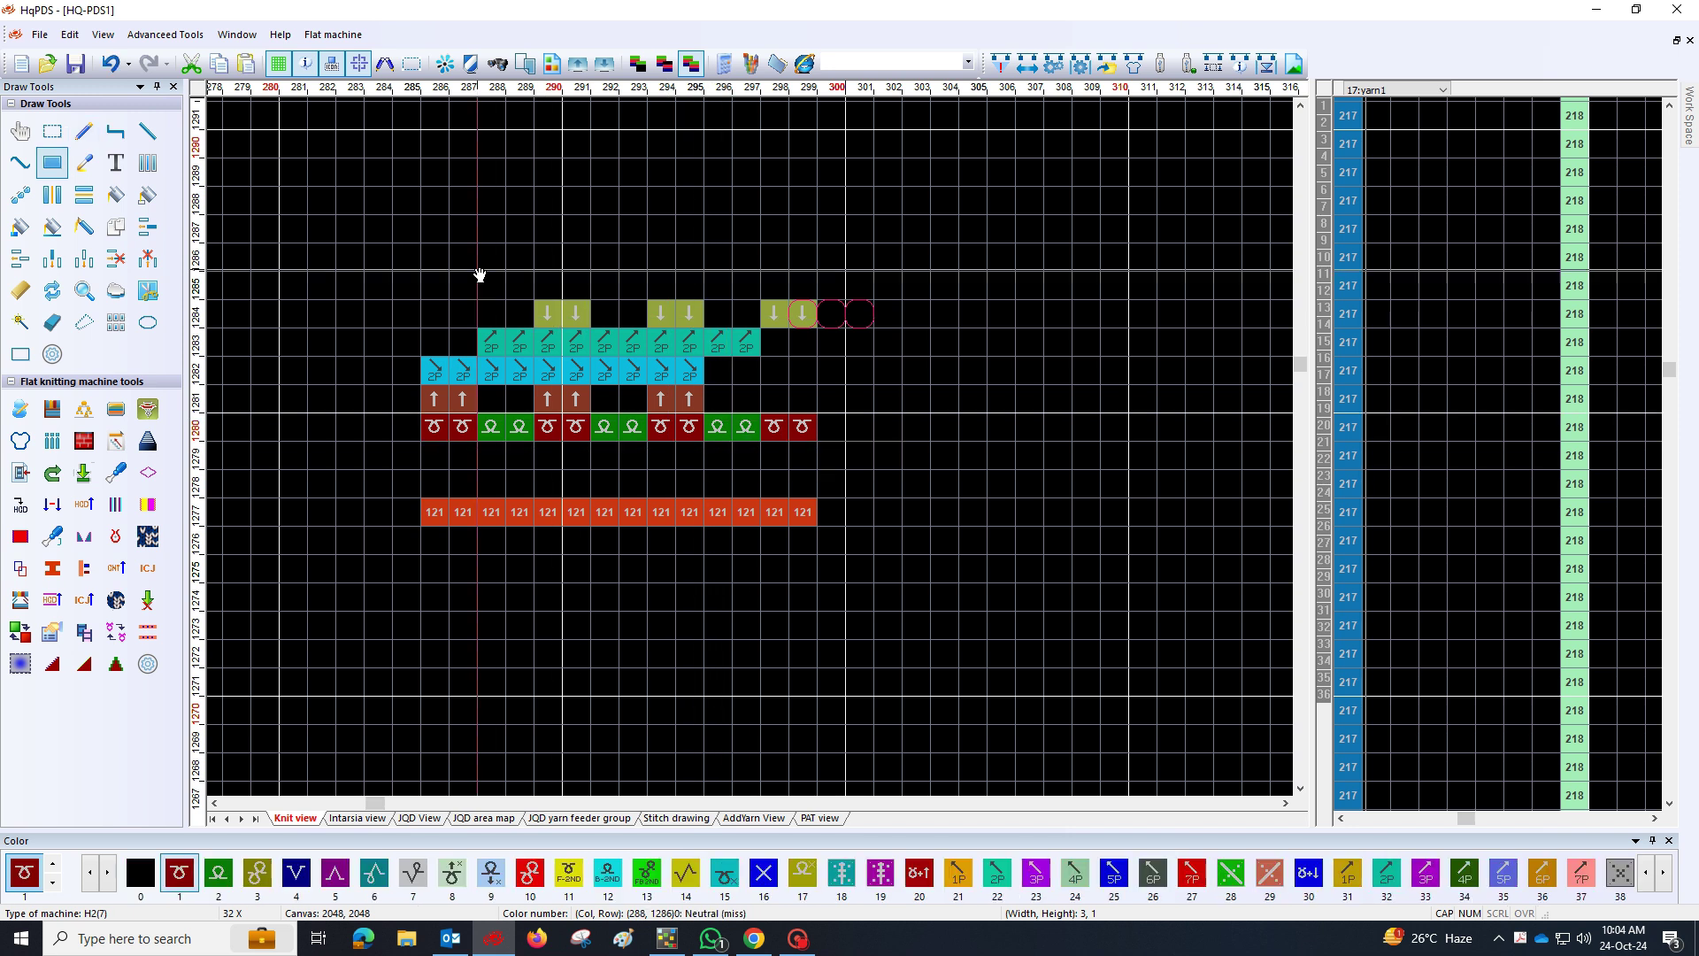
# Add a 14-stitch front-knit row, mirror the module alongside with back knit in that row, and recolour its base row to 122
pyautogui.moveTo(782, 261); pyautogui.dragTo(1069, 482)
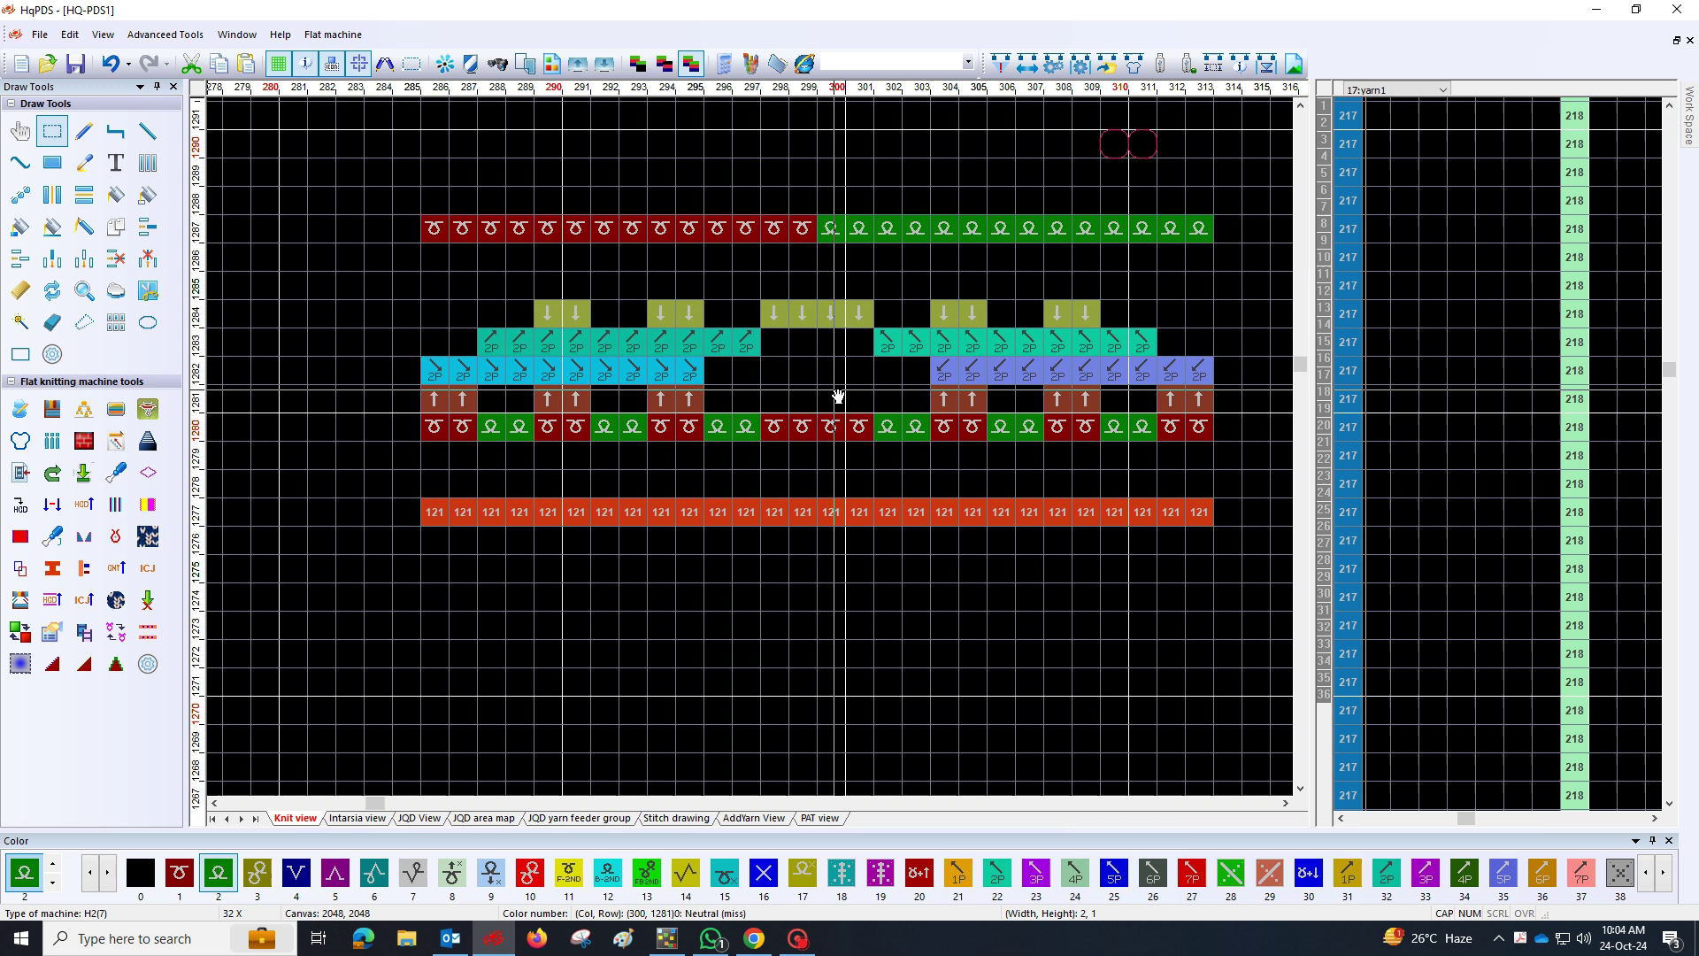
pyautogui.click(956, 653)
pyautogui.scroll(1, 941, 549)
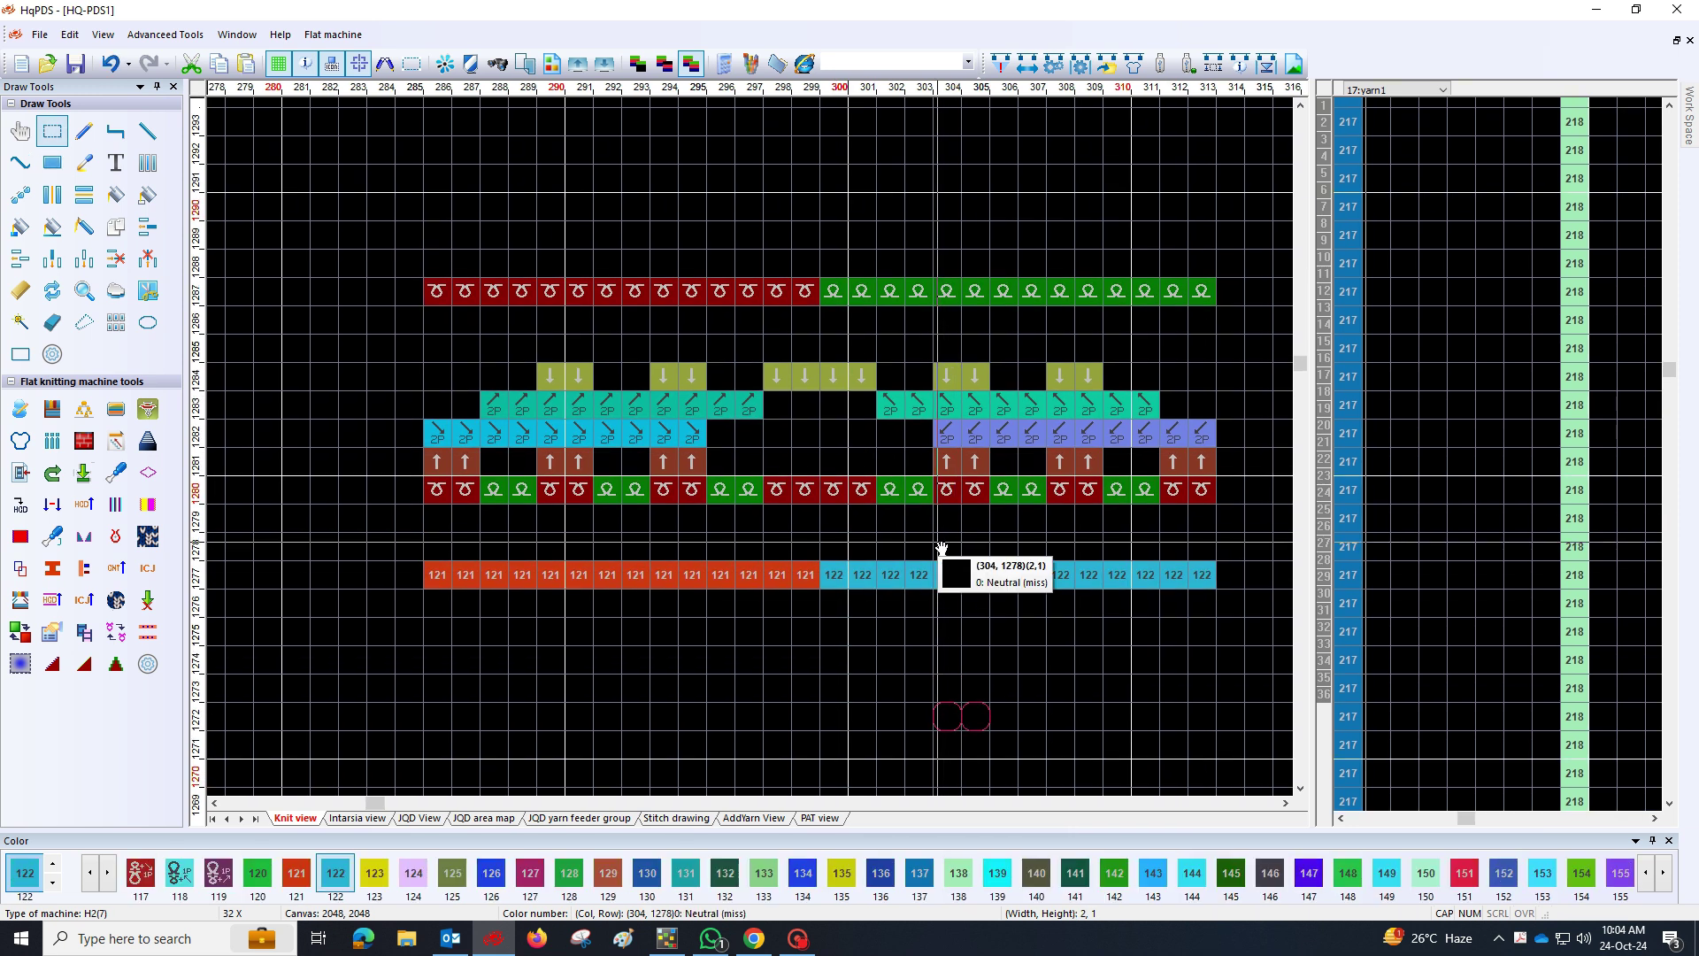
pyautogui.scroll(1, 979, 524)
# Draw a four-stitch front-knit block above each half, and set economy 2 for the module rows and cancel weaving 1 for the transfer rows
pyautogui.rightClick(664, 334)
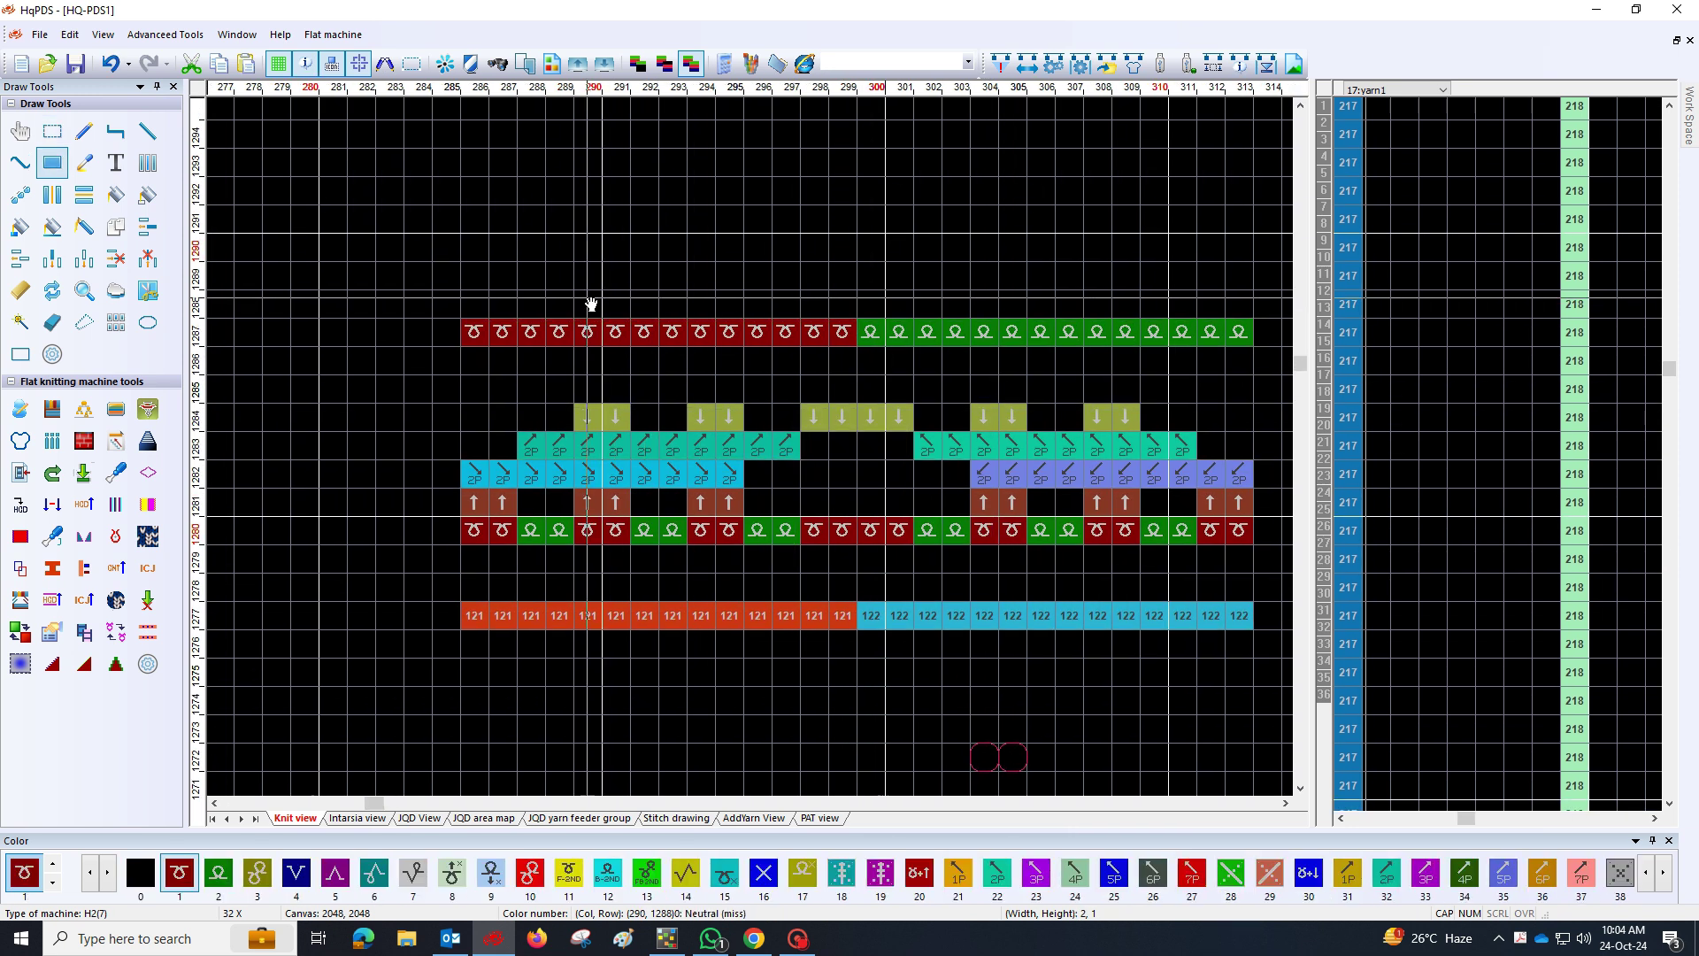
pyautogui.moveTo(983, 303); pyautogui.dragTo(1074, 304)
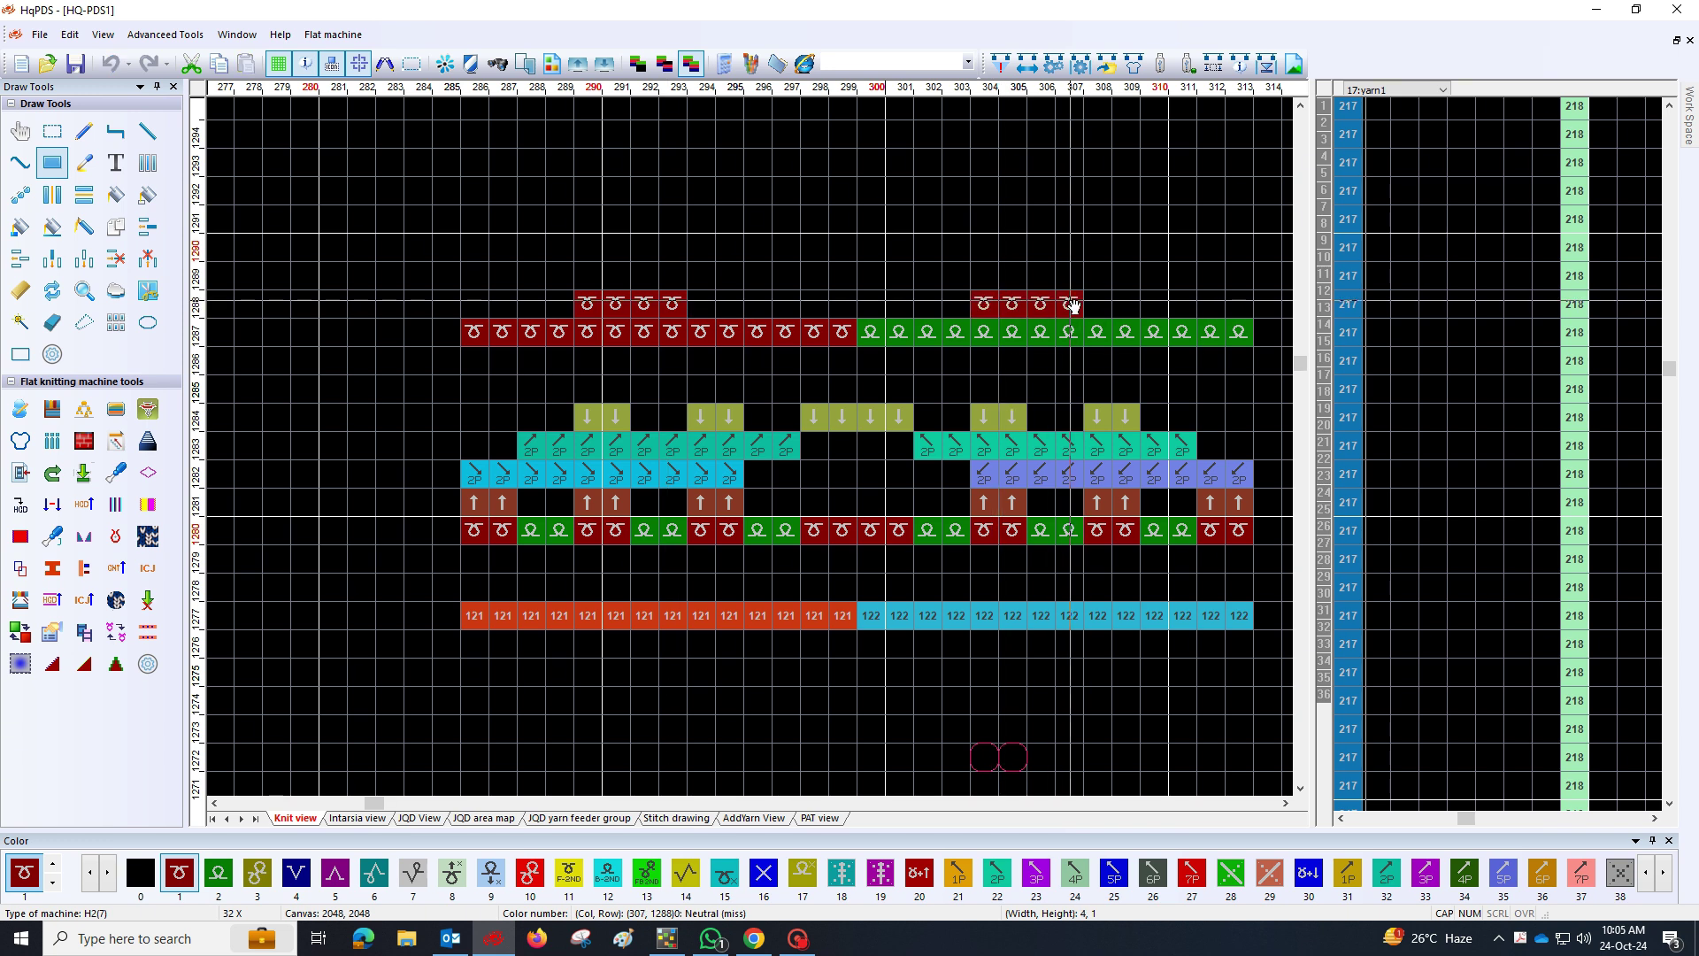
pyautogui.press('2')
pyautogui.moveTo(1435, 619); pyautogui.dragTo(1435, 316)
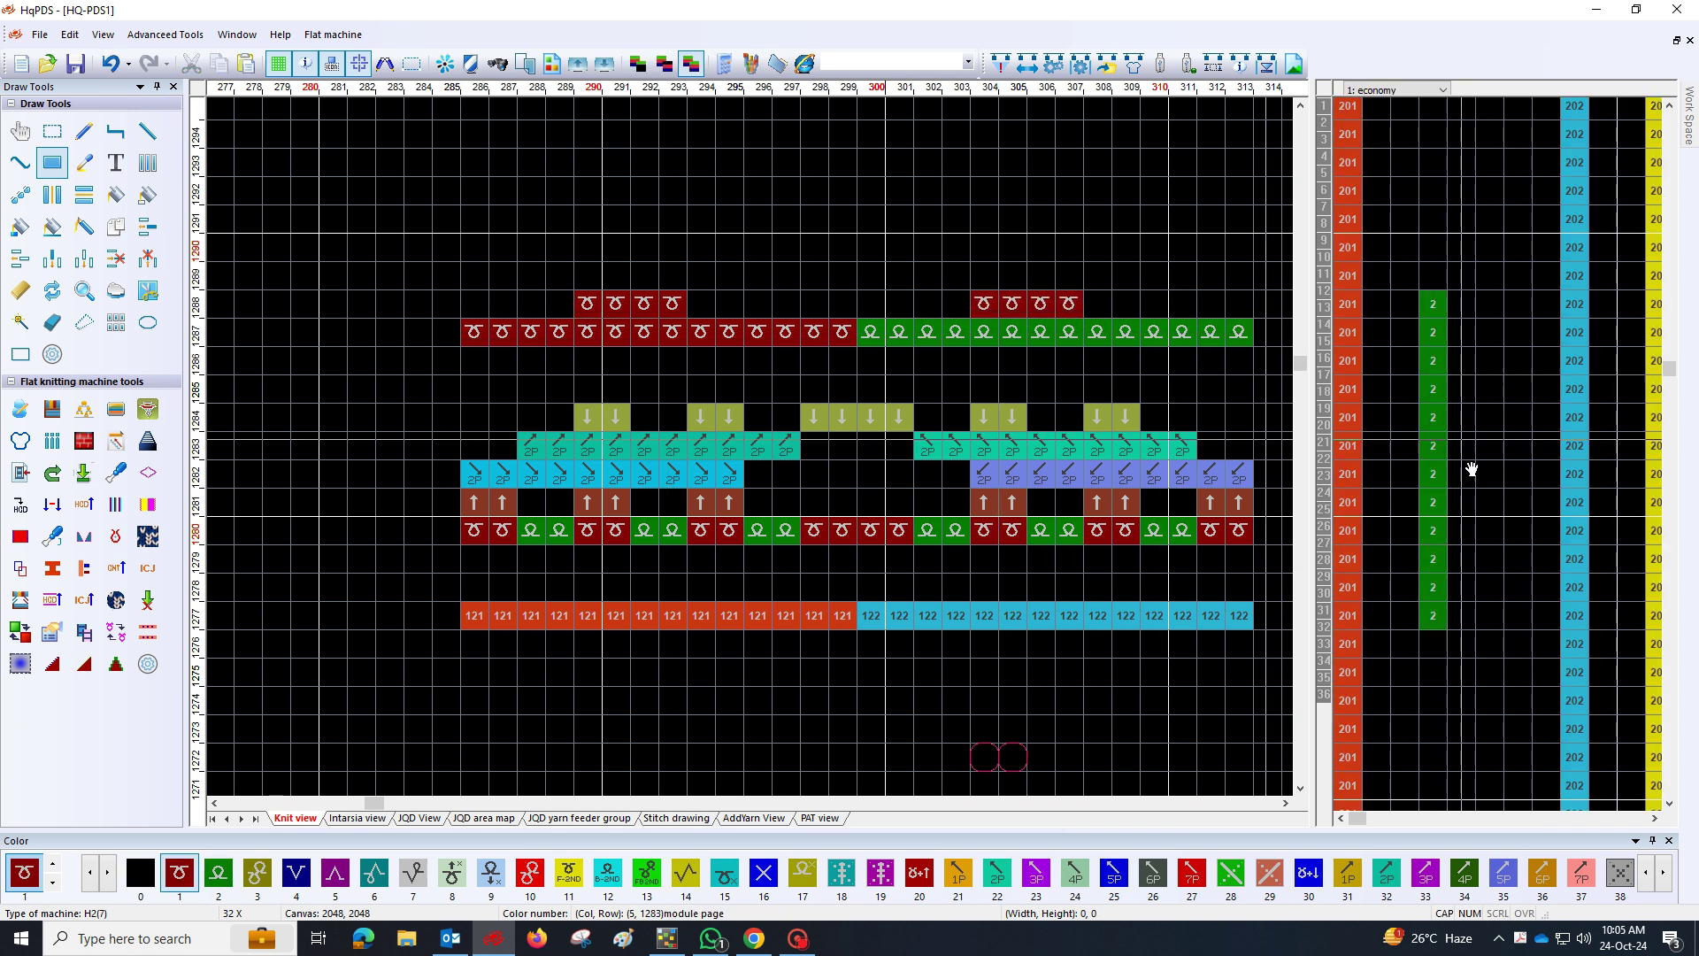
pyautogui.moveTo(1377, 500); pyautogui.dragTo(1378, 417)
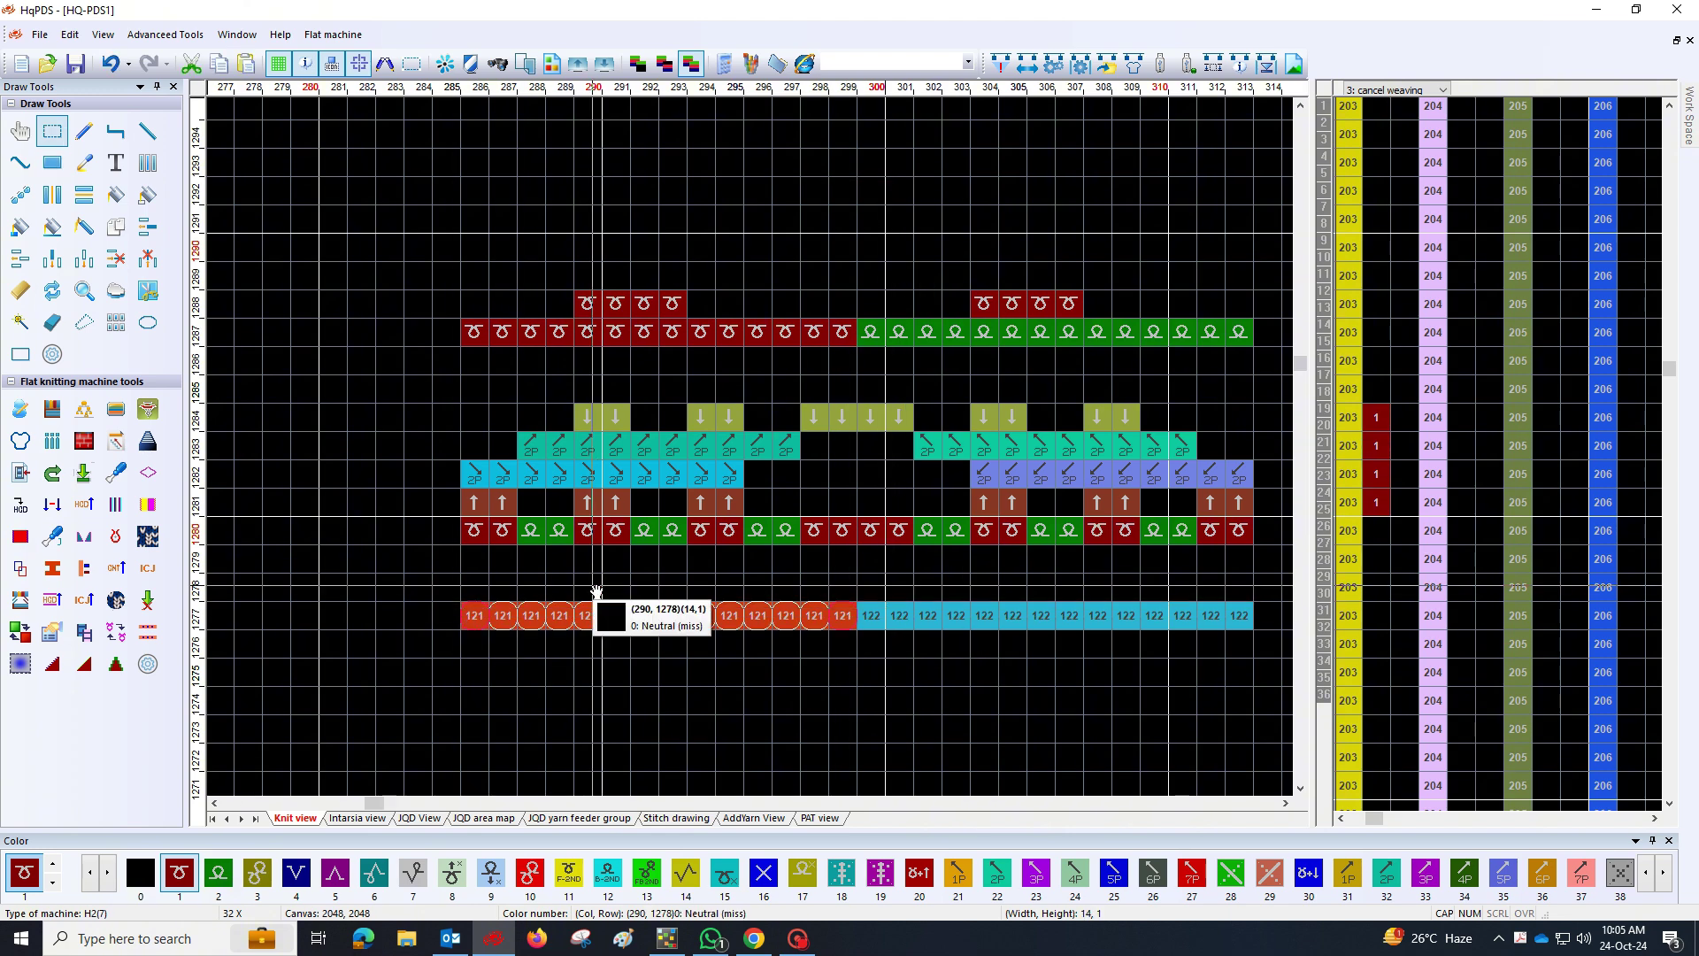
# Place colour 121 rows along the upper left shaped edge of the sleeve and 18-stitch colour 122 rows along the upper right edge
pyautogui.scroll(-5, 842, 614)
pyautogui.scroll(5, 751, 455)
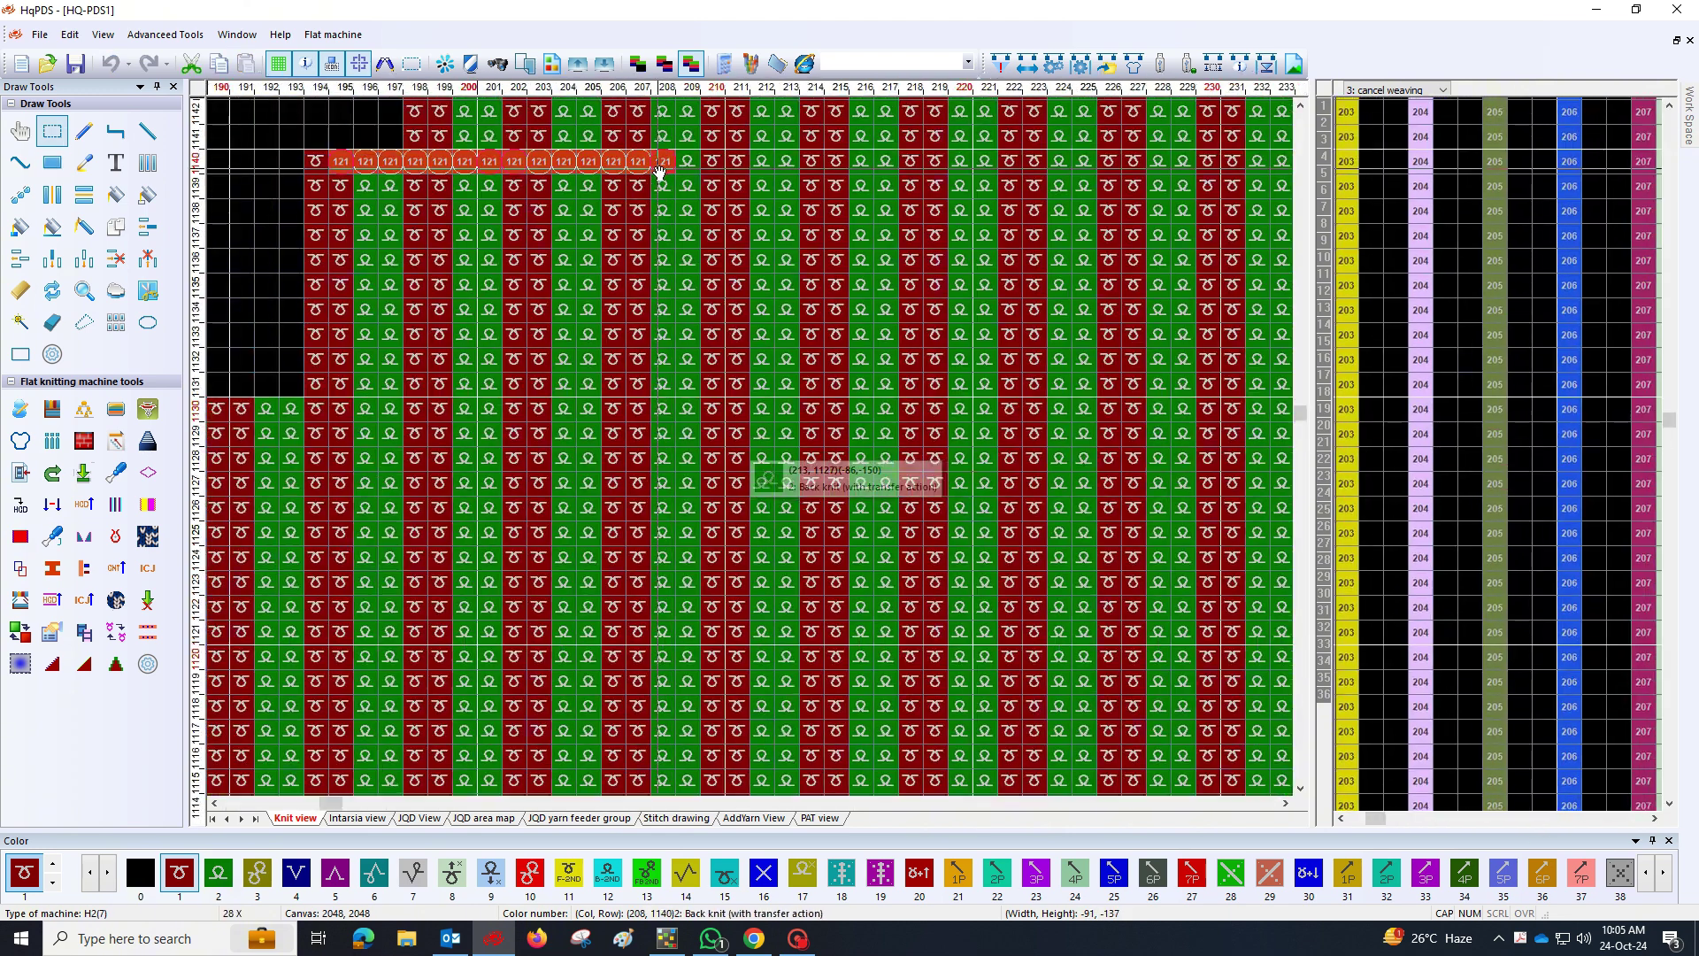
pyautogui.moveTo(840, 577); pyautogui.dragTo(898, 580)
pyautogui.scroll(3, 549, 580)
pyautogui.moveTo(496, 564); pyautogui.dragTo(846, 560)
pyautogui.scroll(10, 681, 412)
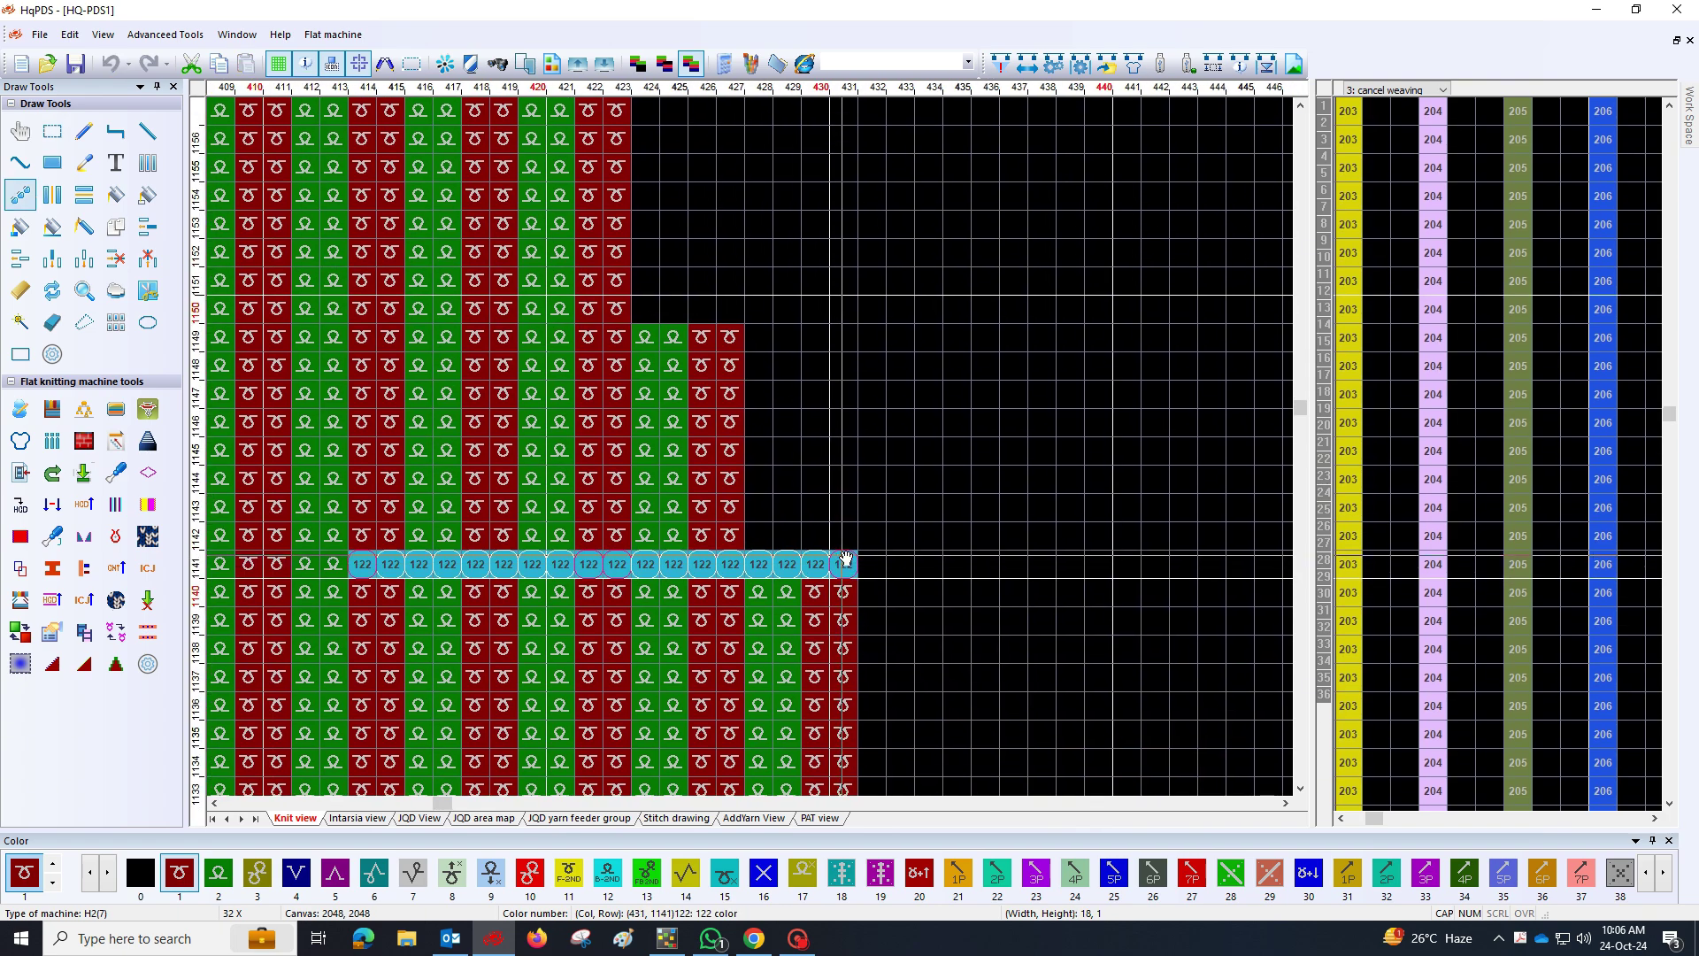
pyautogui.click(846, 560)
# Copy the sample's colour 121 row onto the sleeve's lower left edge at row 84 and widen it to 18 stitches
pyautogui.scroll(-10, 778, 474)
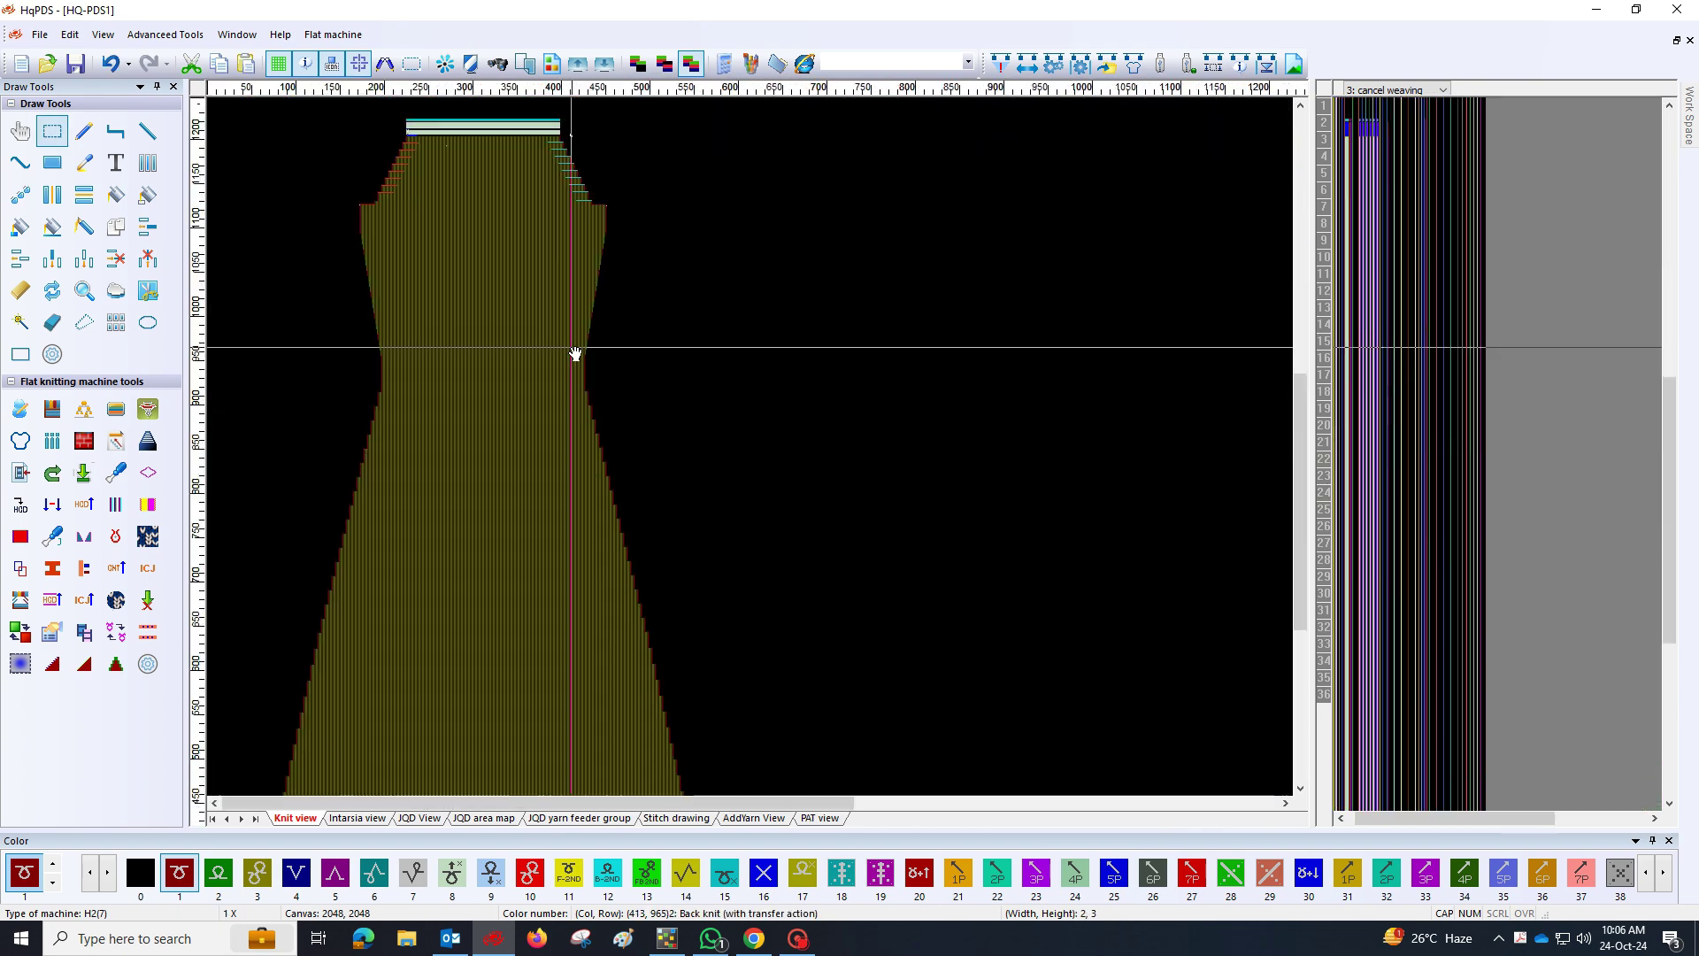
pyautogui.scroll(3, 470, 353)
pyautogui.scroll(-5, 216, 759)
pyautogui.scroll(2, 292, 531)
pyautogui.scroll(-2, 386, 669)
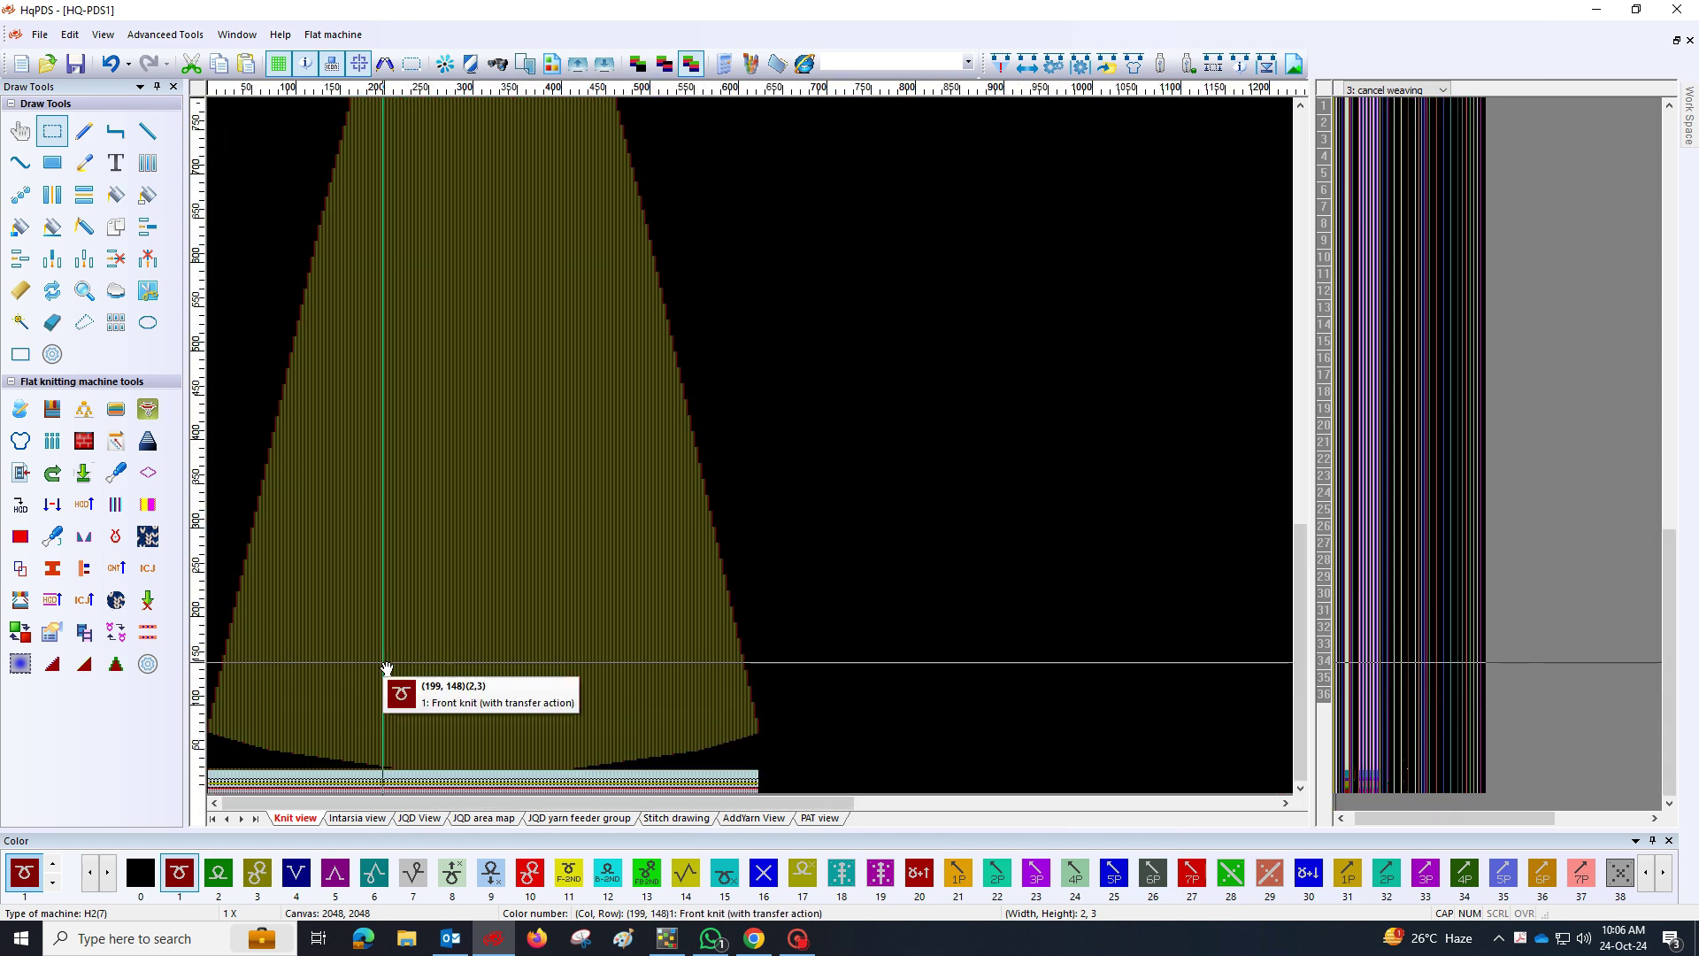
pyautogui.scroll(5, 547, 607)
pyautogui.scroll(5, 470, 390)
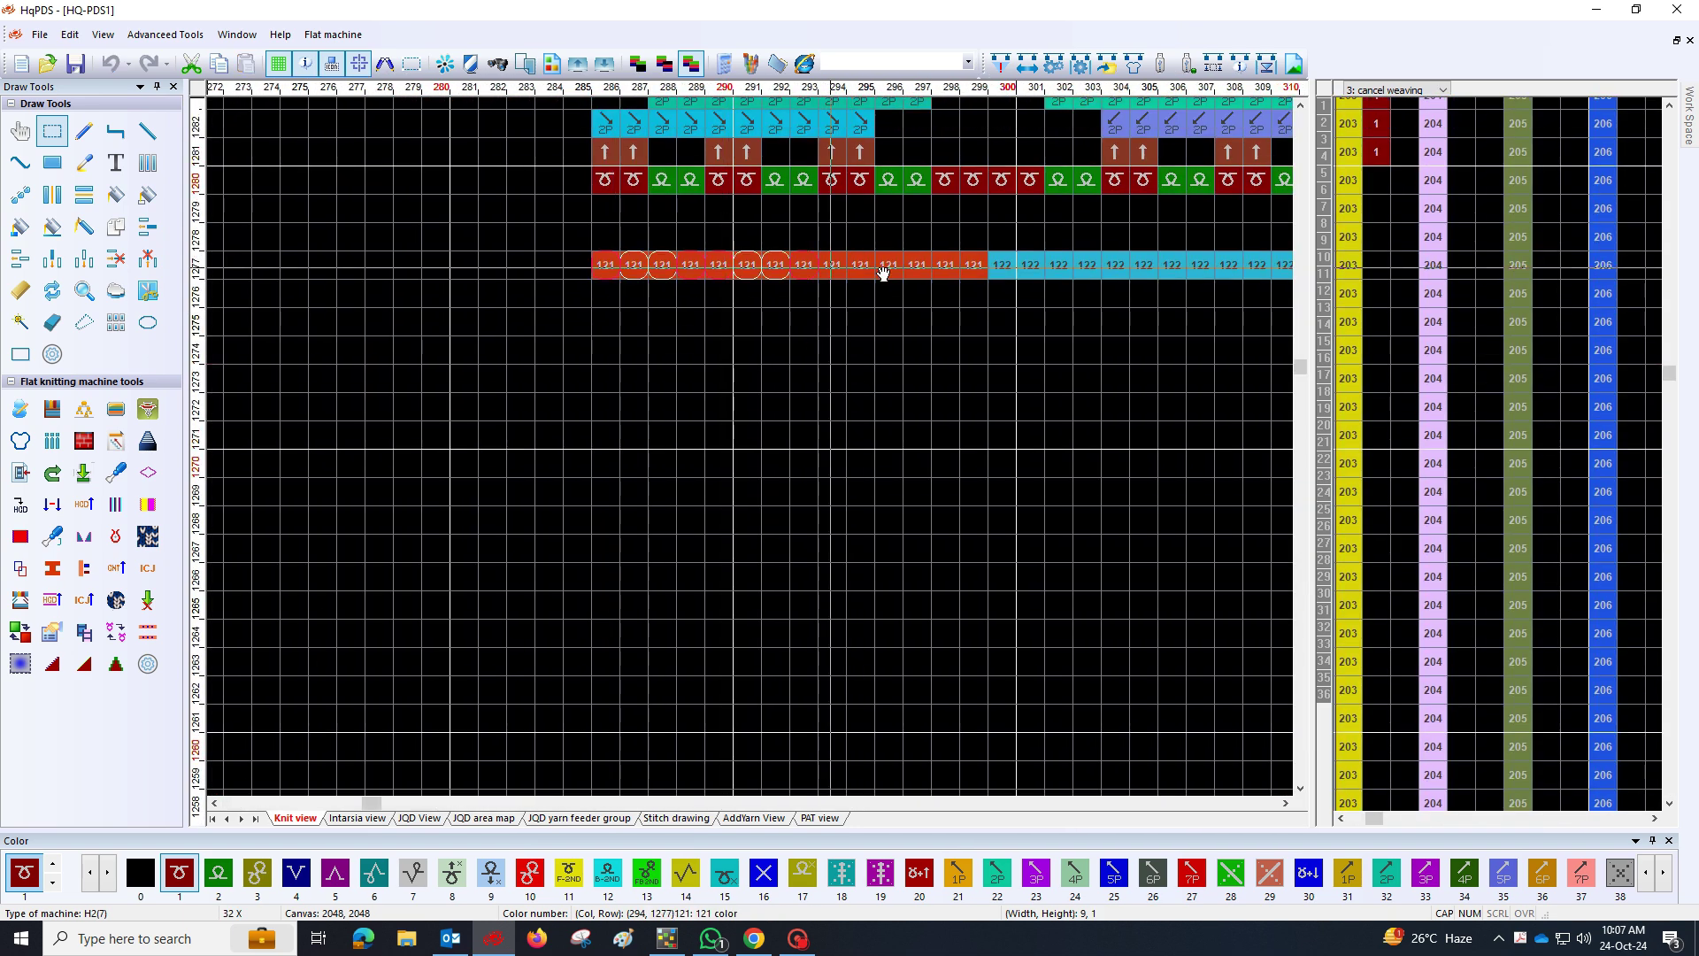
pyautogui.scroll(-5, 765, 271)
pyautogui.scroll(-8, 251, 607)
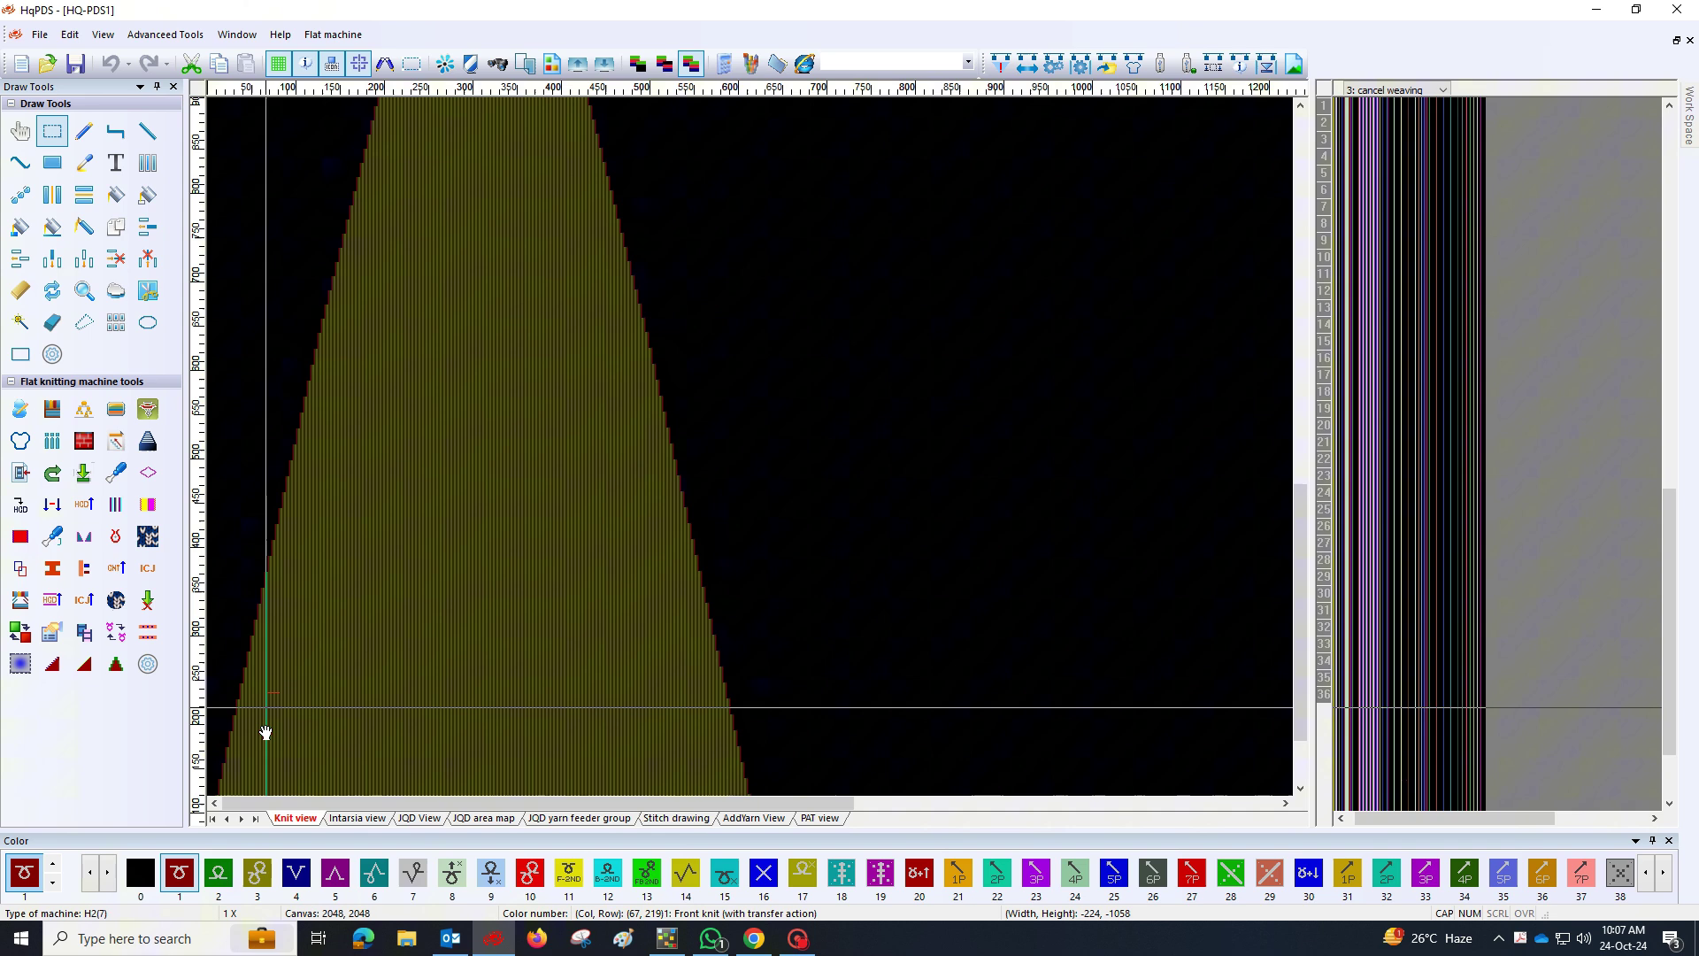
pyautogui.scroll(5, 241, 731)
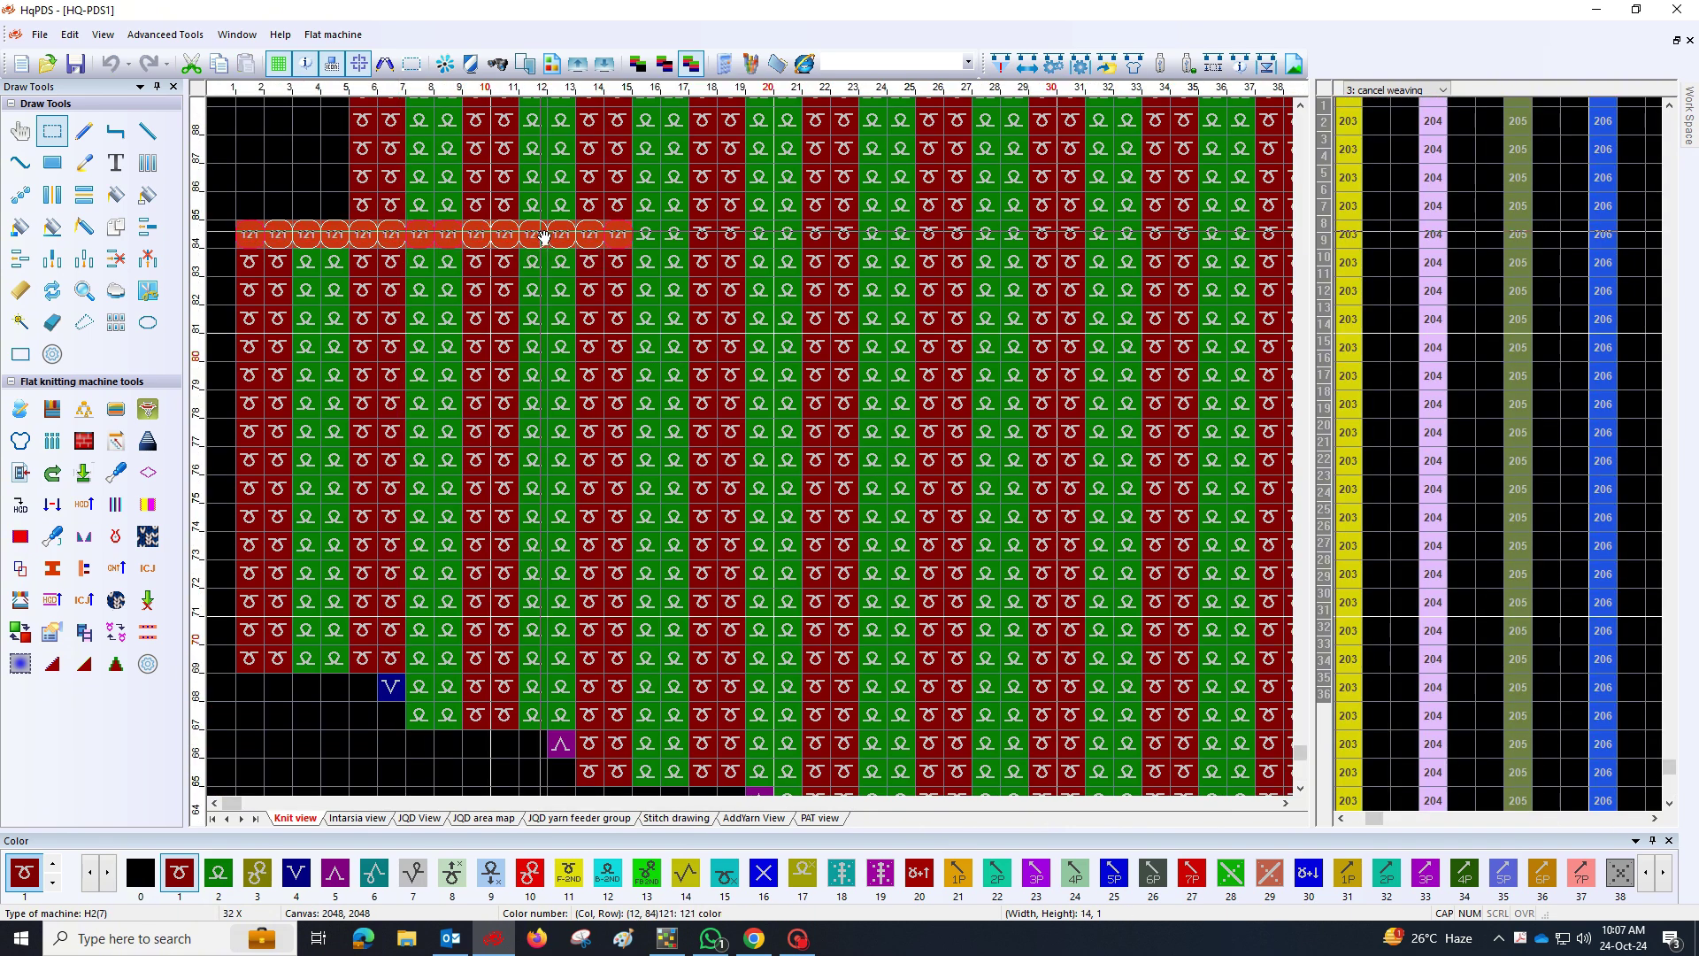
pyautogui.scroll(3, 652, 391)
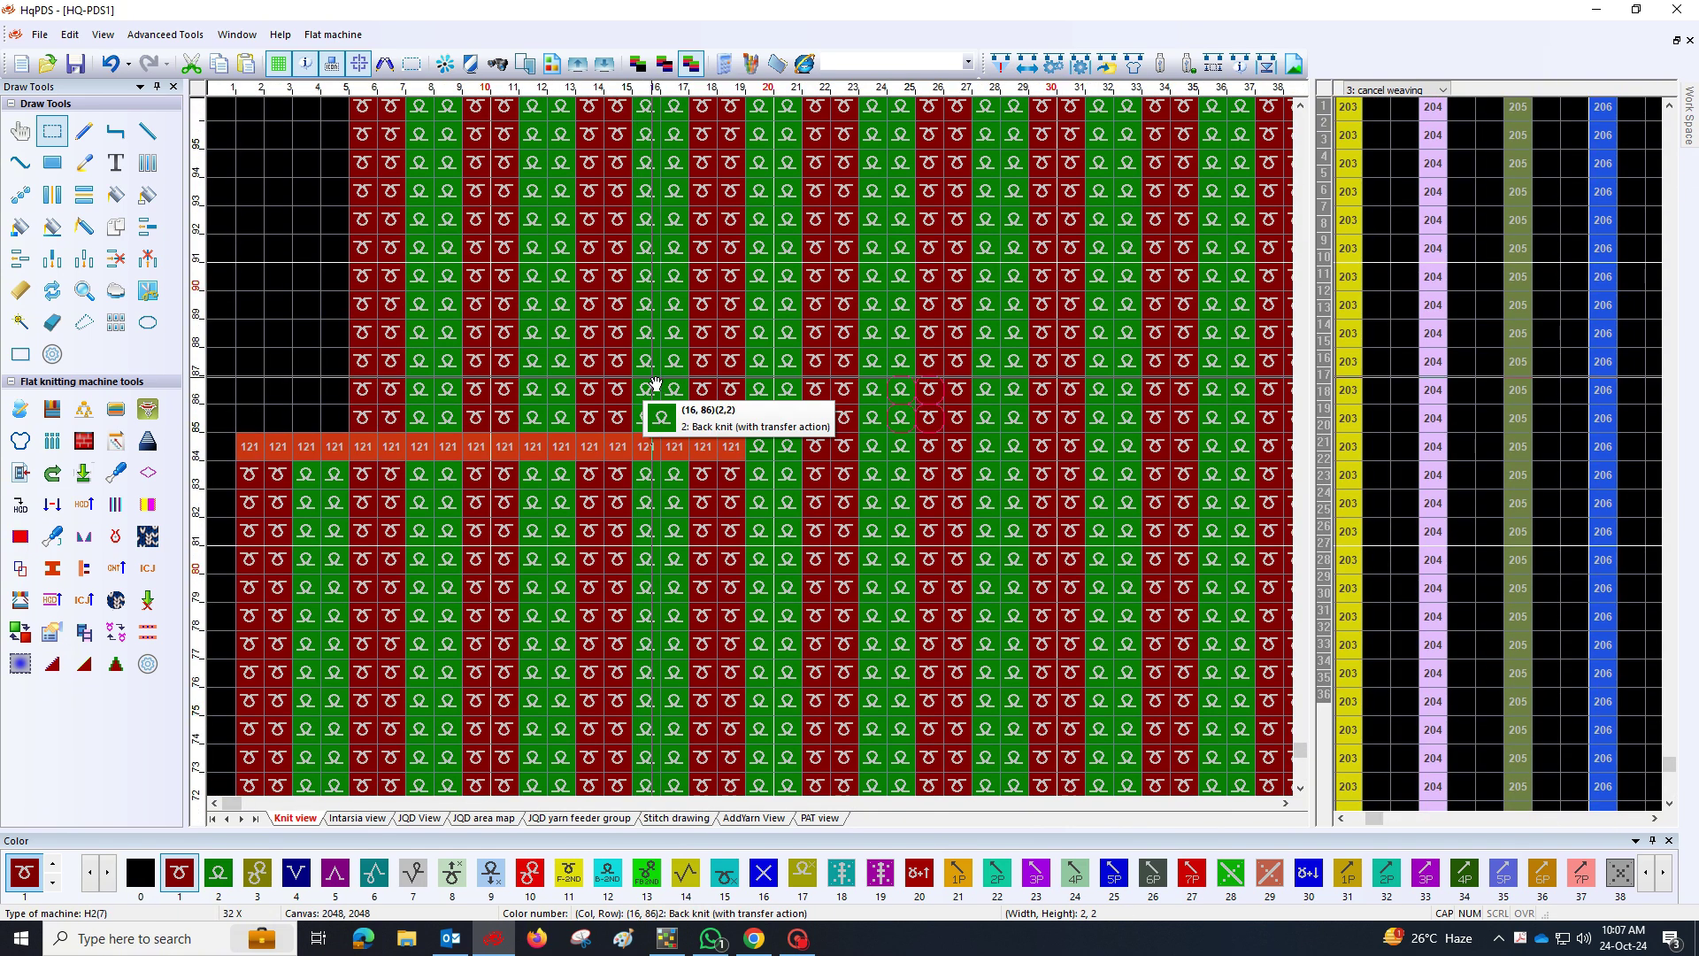
# Place a colour 121 row at the next left edge step, row 102, and extend it to 158 stitches
pyautogui.scroll(-3, 531, 463)
pyautogui.scroll(3, 644, 286)
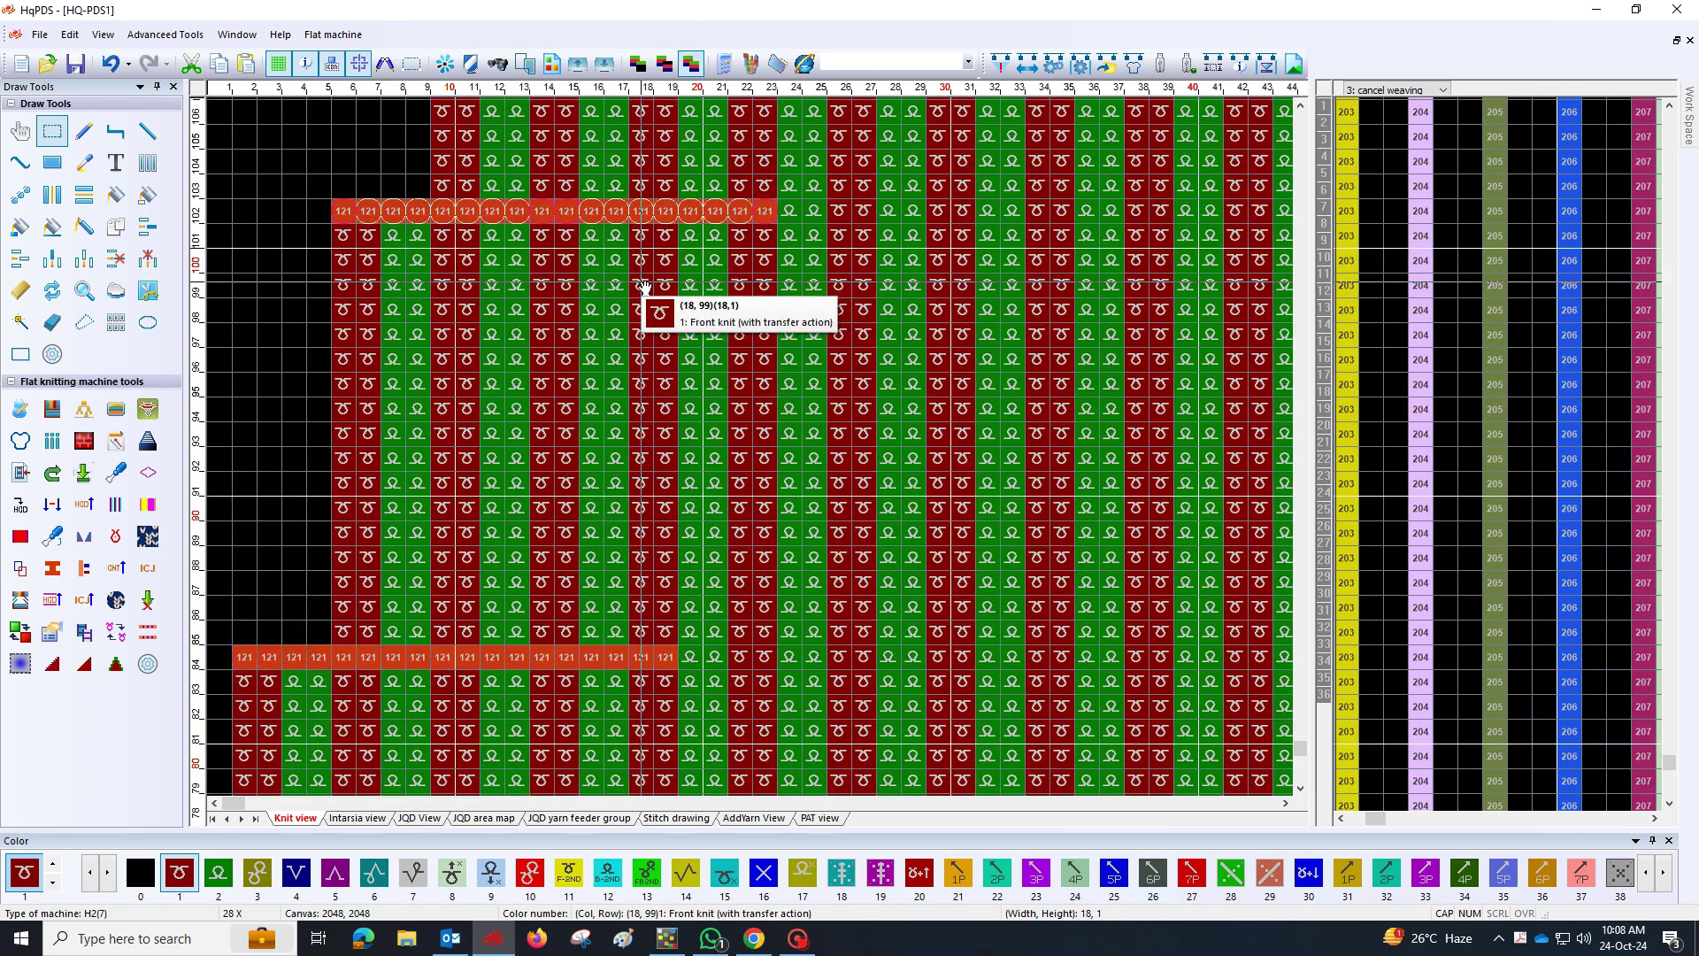
pyautogui.scroll(-2, 689, 452)
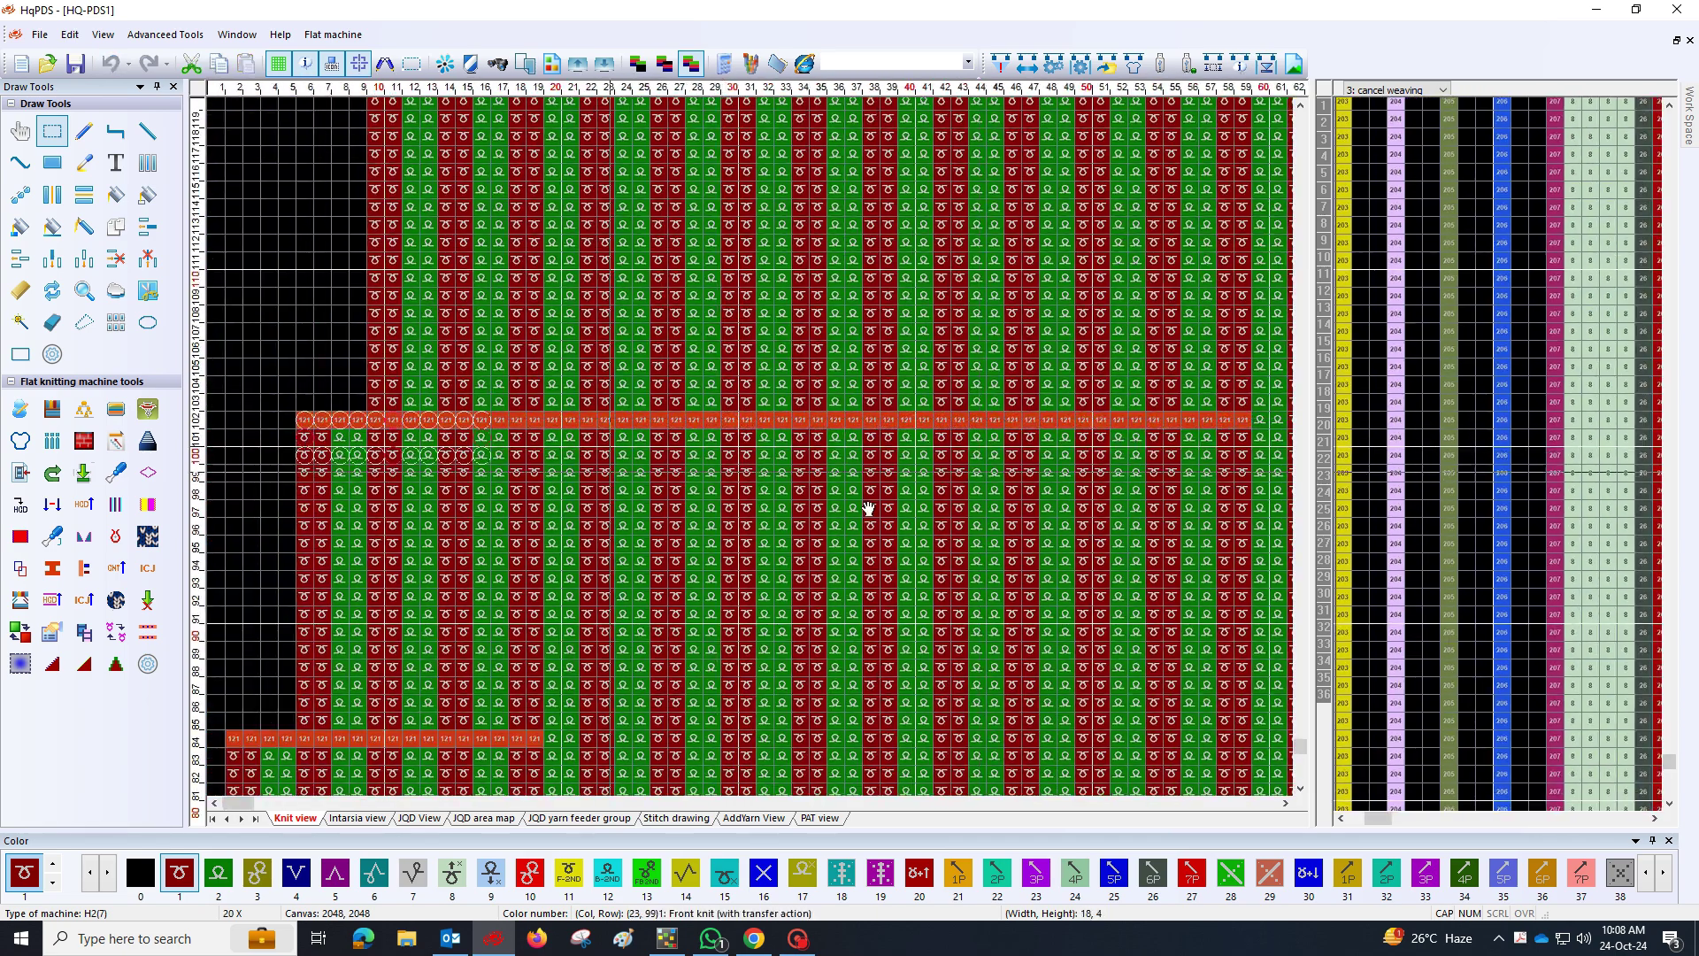
pyautogui.scroll(-2, 868, 509)
pyautogui.scroll(2, 605, 438)
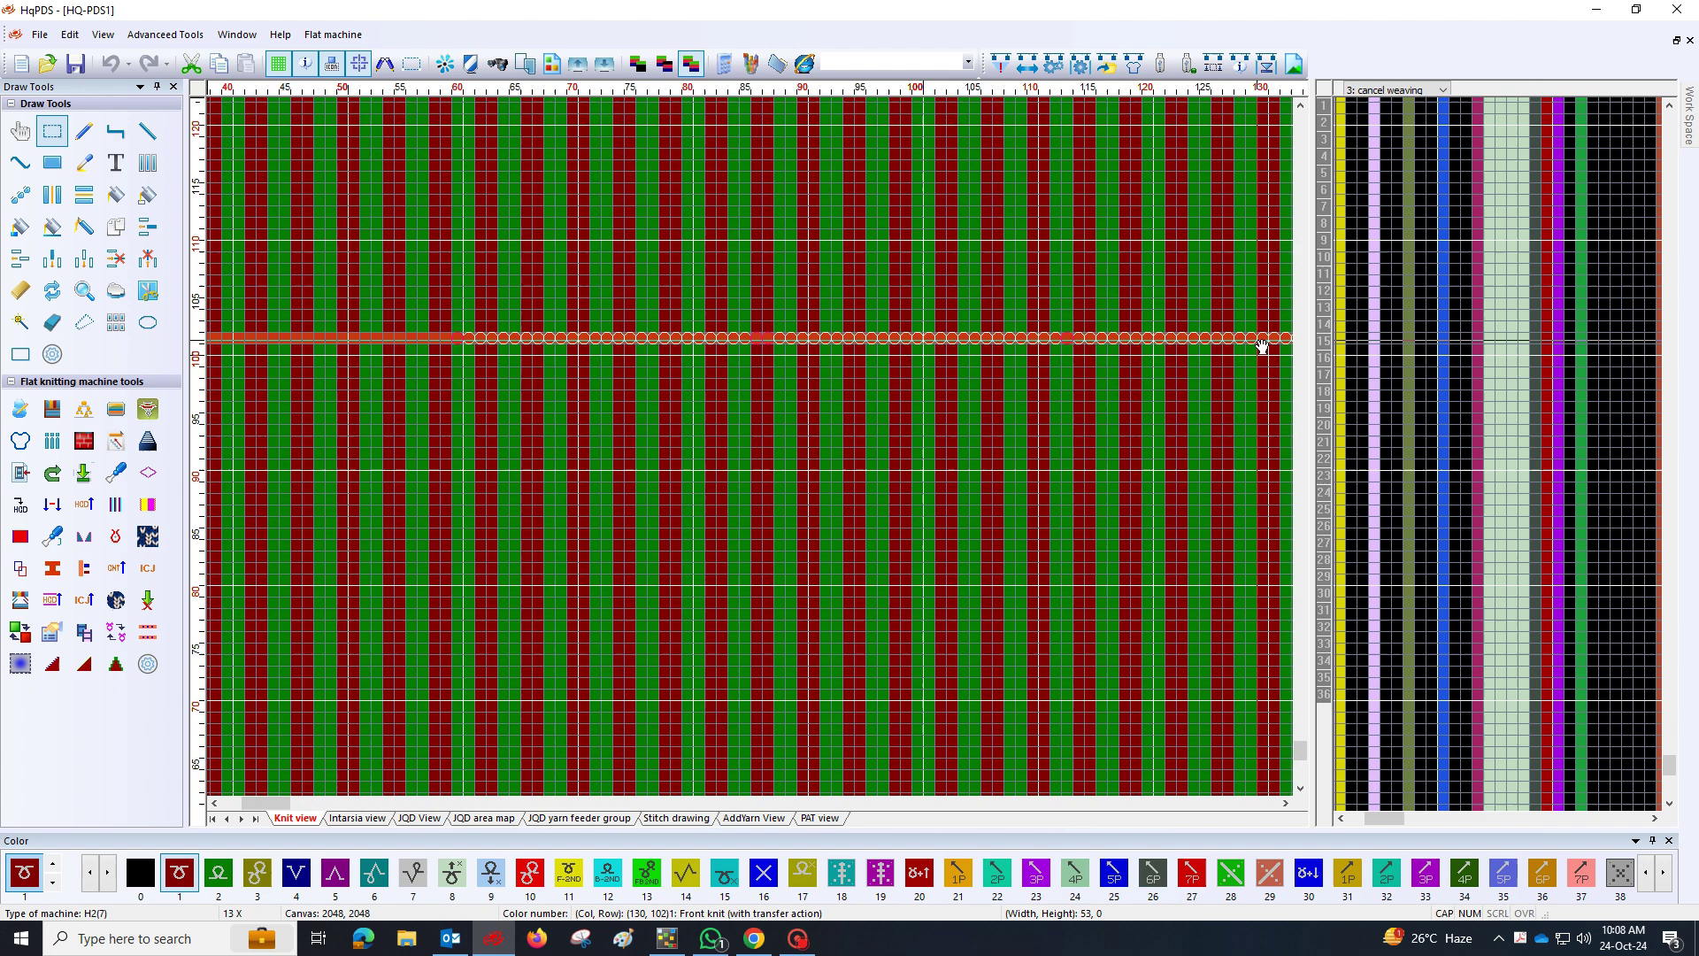
pyautogui.scroll(-3, 295, 588)
pyautogui.moveTo(1262, 345); pyautogui.dragTo(232, 447)
pyautogui.scroll(3, 255, 361)
pyautogui.scroll(-3, 345, 656)
pyautogui.scroll(3, 315, 509)
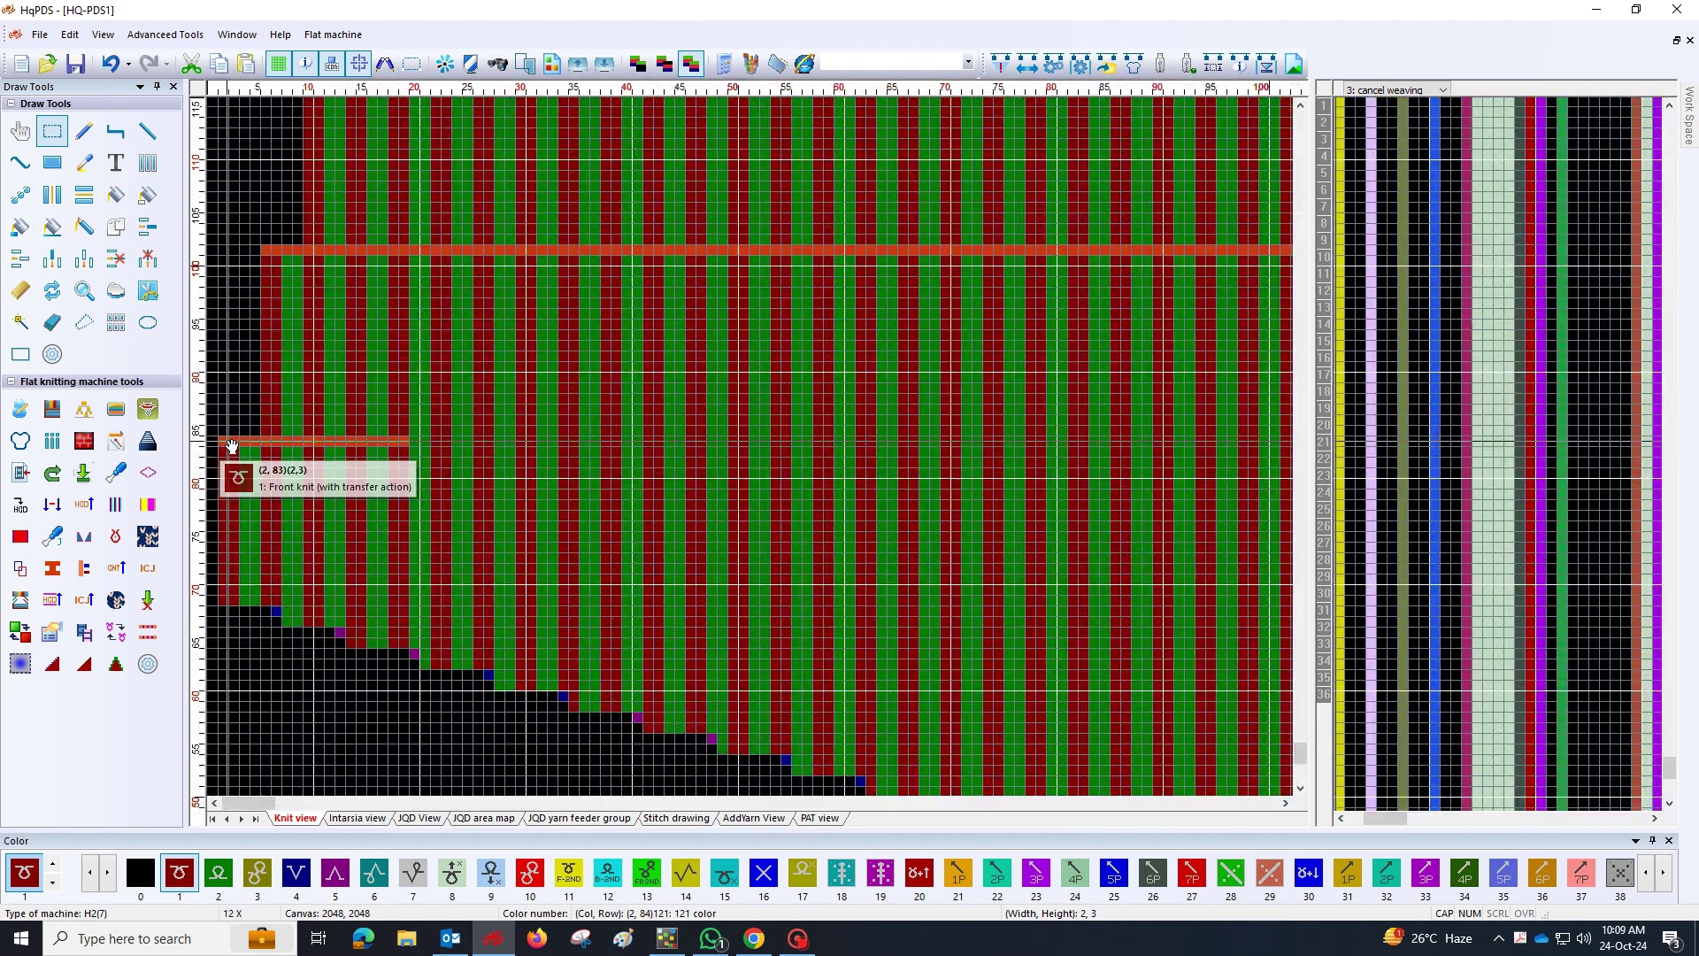
# Linear-copy the 18-stitch colour 121 row up the sleeve's left shaped edge at every second step
pyautogui.scroll(-4, 599, 462)
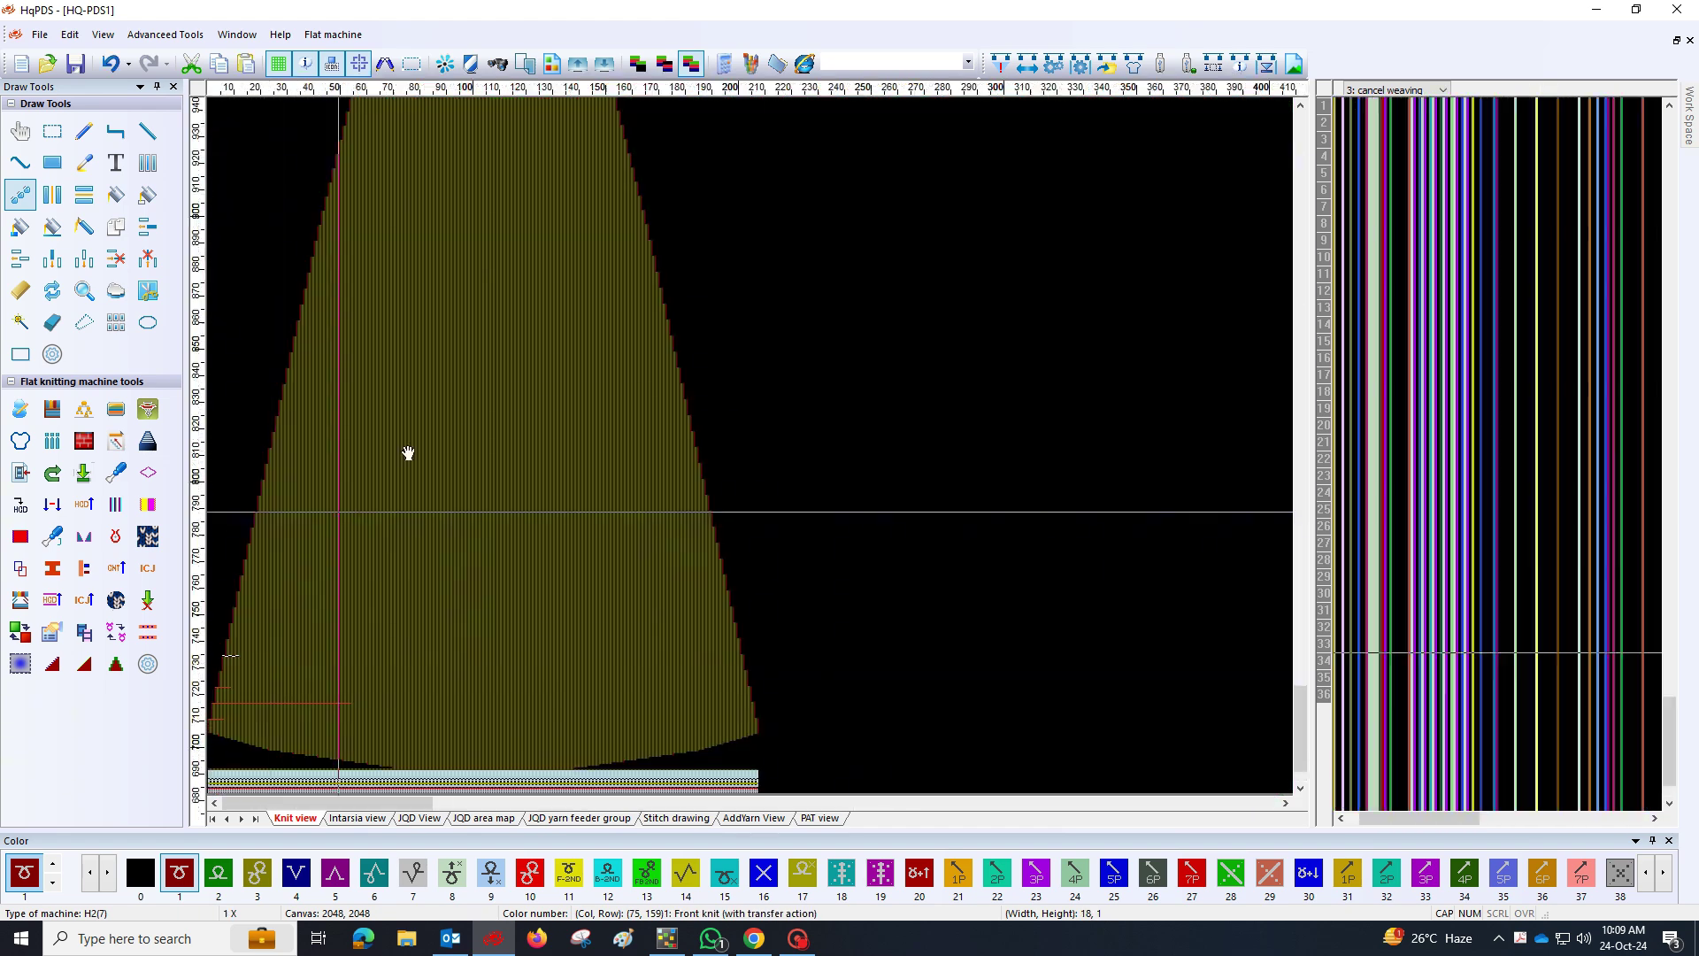
pyautogui.scroll(4, 721, 334)
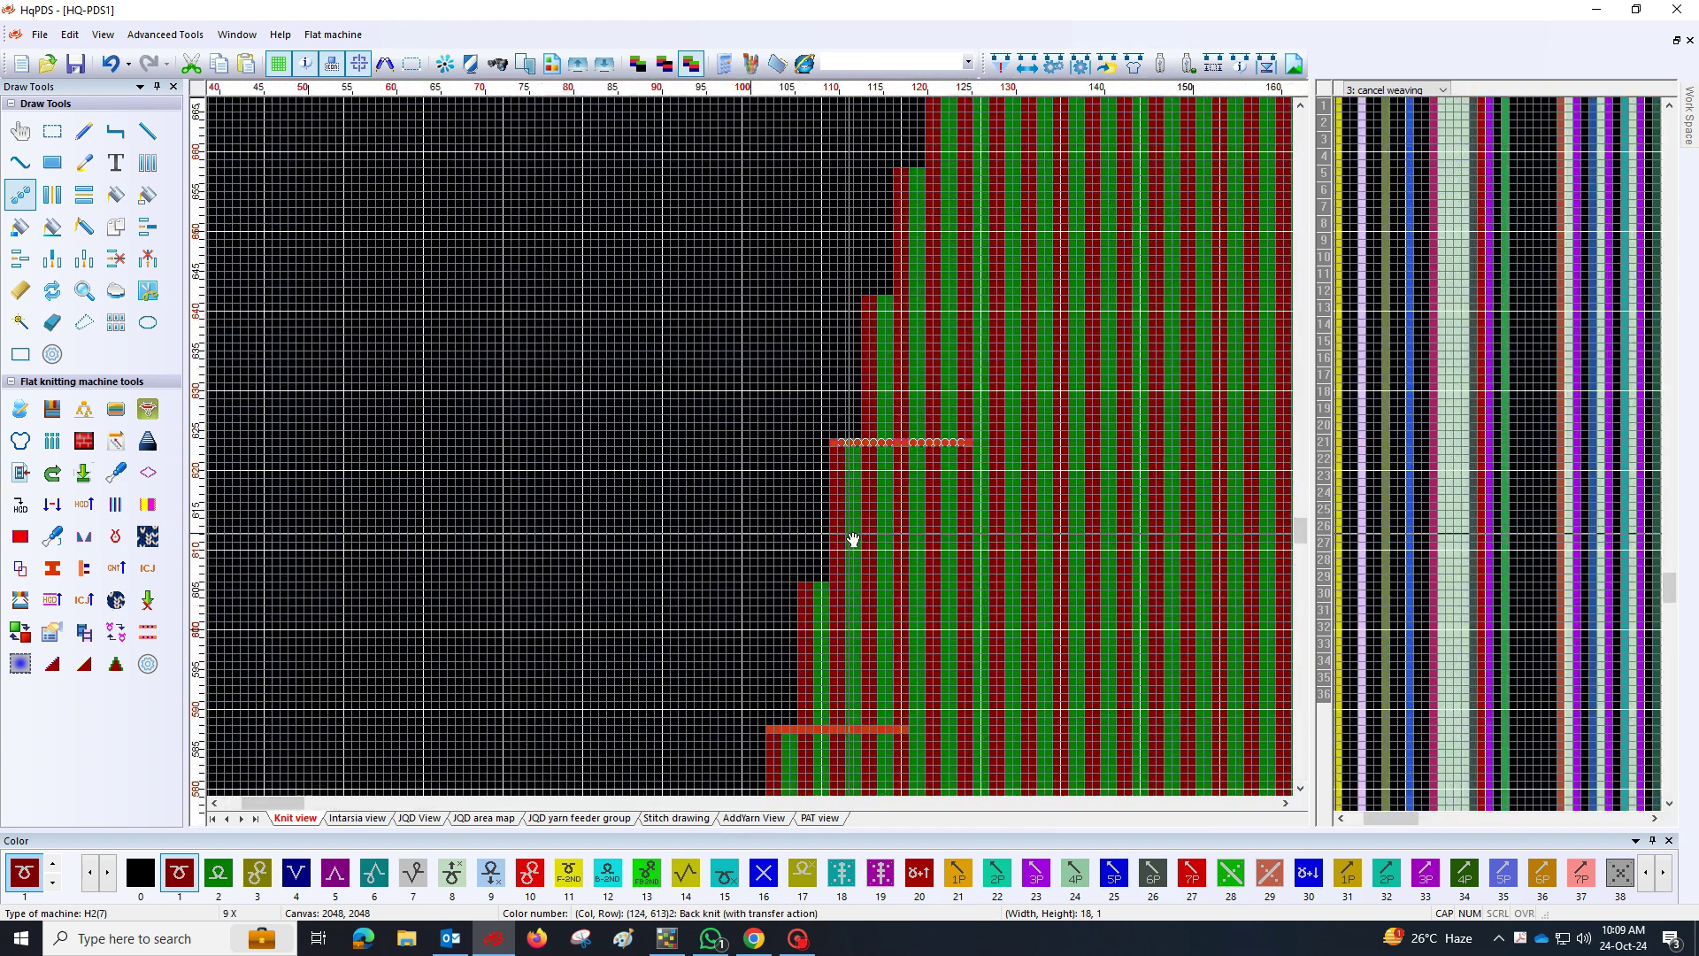
pyautogui.moveTo(748, 266); pyautogui.dragTo(811, 540)
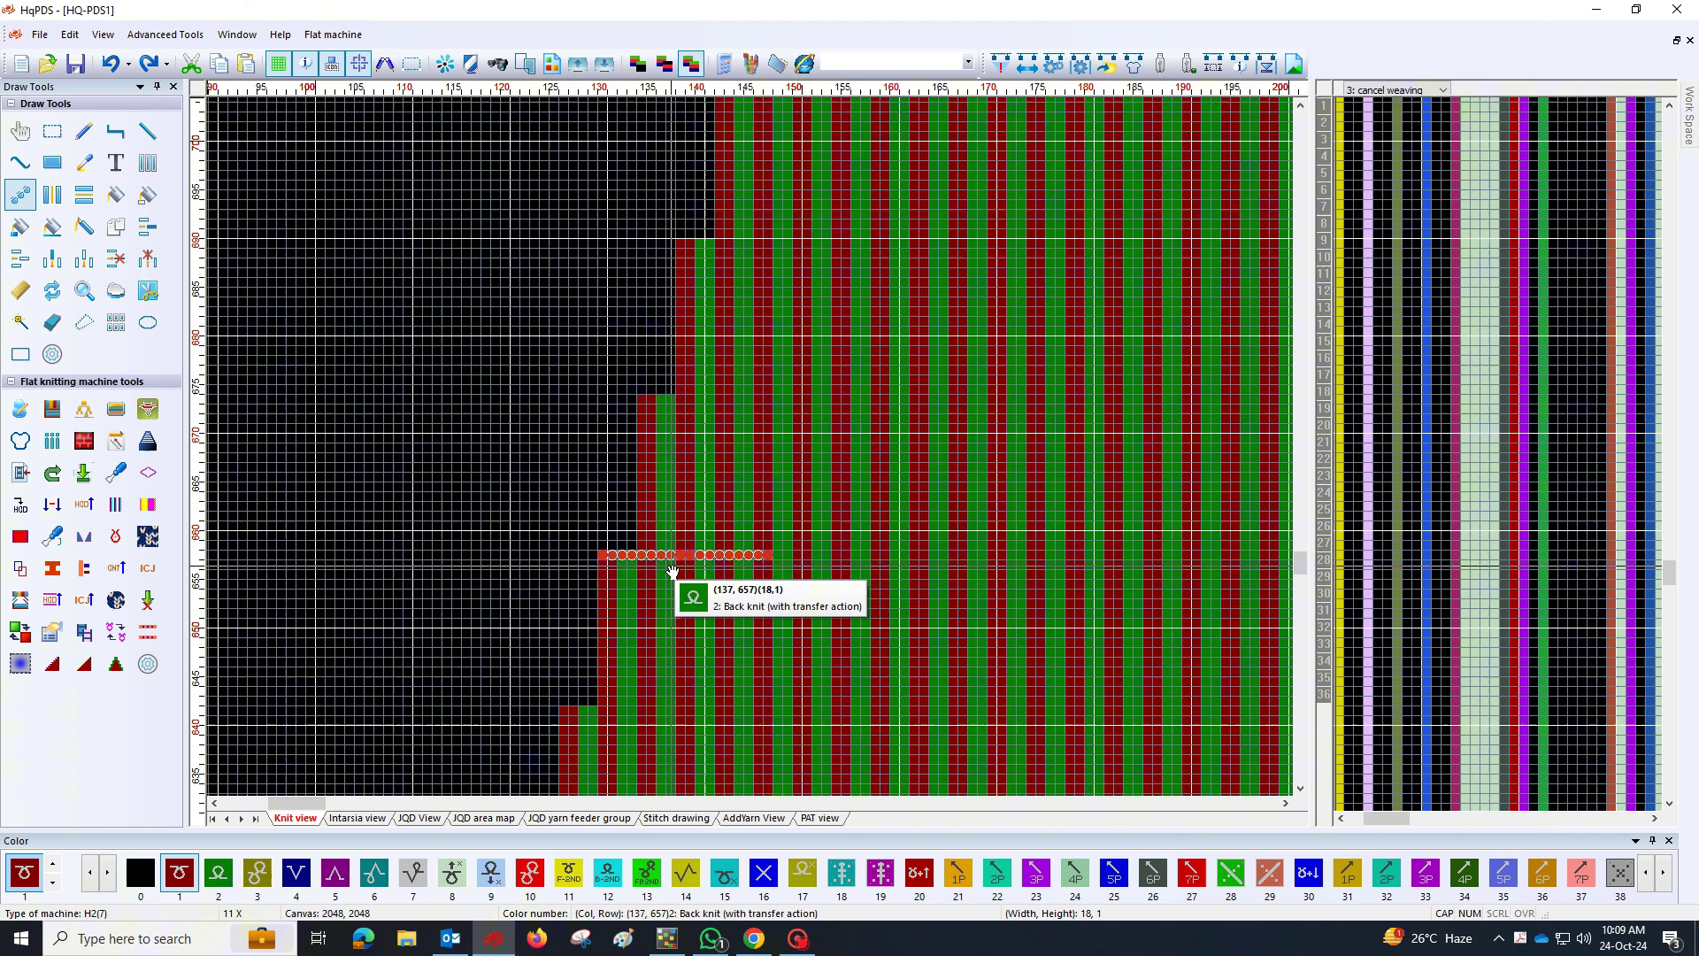
pyautogui.moveTo(693, 252); pyautogui.dragTo(775, 565)
pyautogui.moveTo(749, 255); pyautogui.dragTo(783, 544)
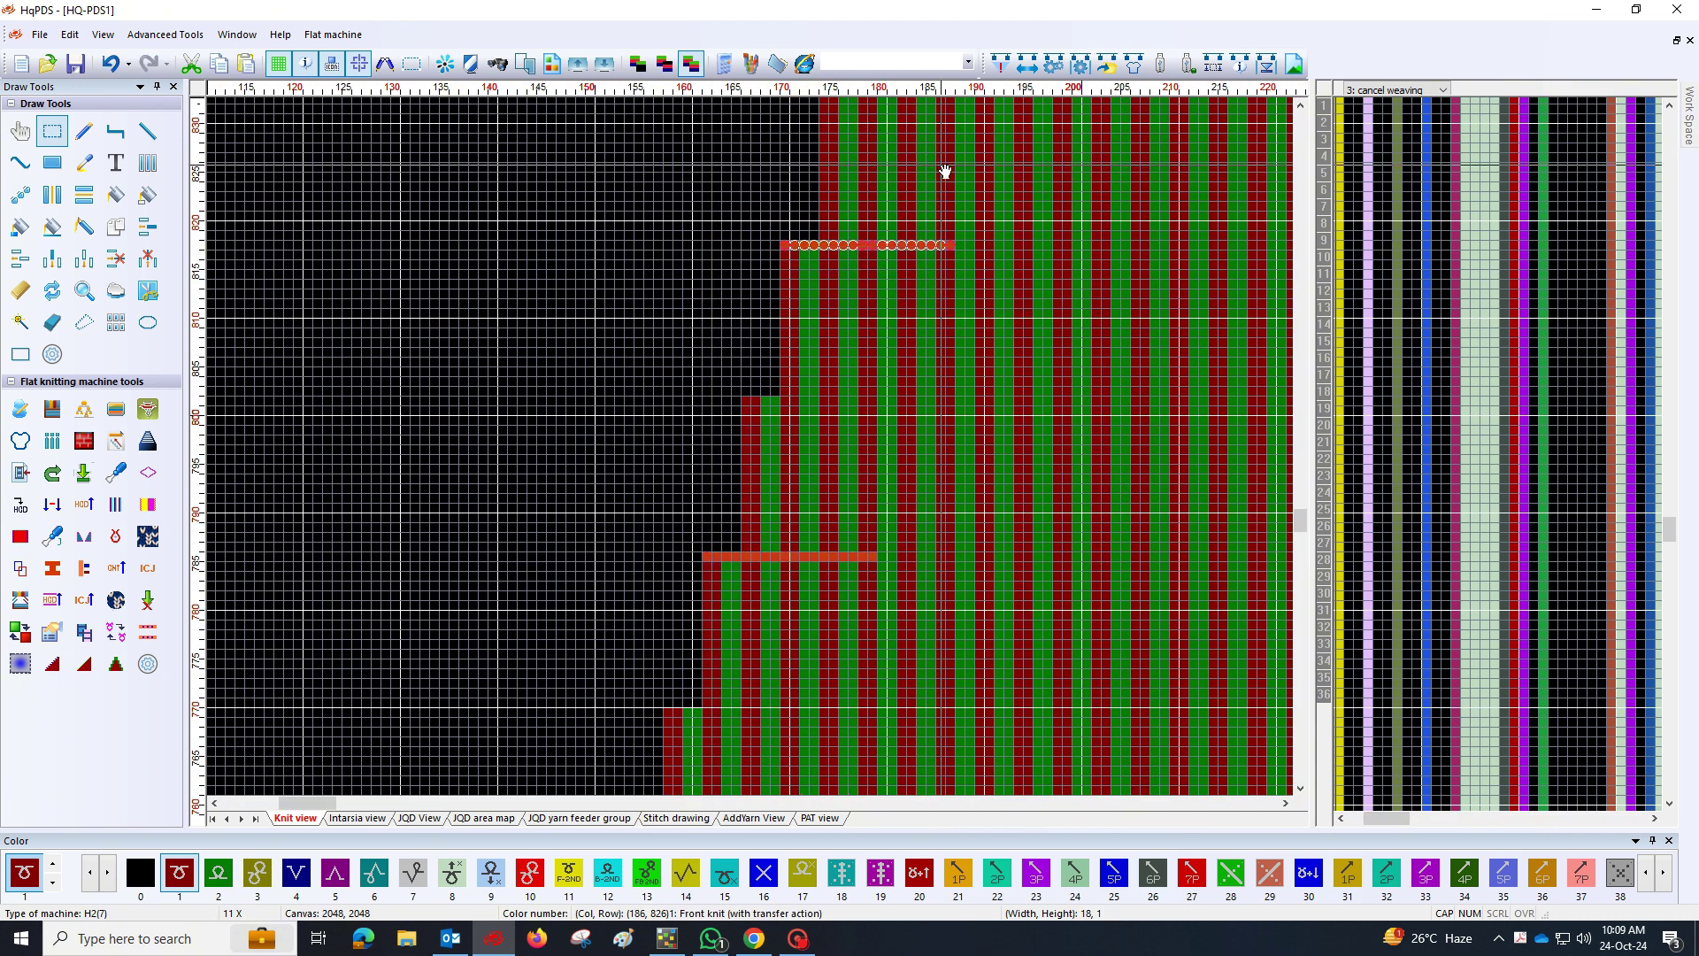
# Linear-copy an 18-stitch colour 122 row up the sleeve's right shaped edge at every second step
pyautogui.moveTo(947, 172); pyautogui.dragTo(511, 380)
pyautogui.scroll(-5, 959, 488)
pyautogui.scroll(5, 651, 554)
pyautogui.scroll(-3, 883, 377)
pyautogui.moveTo(882, 378); pyautogui.dragTo(721, 328)
pyautogui.scroll(-3, 895, 550)
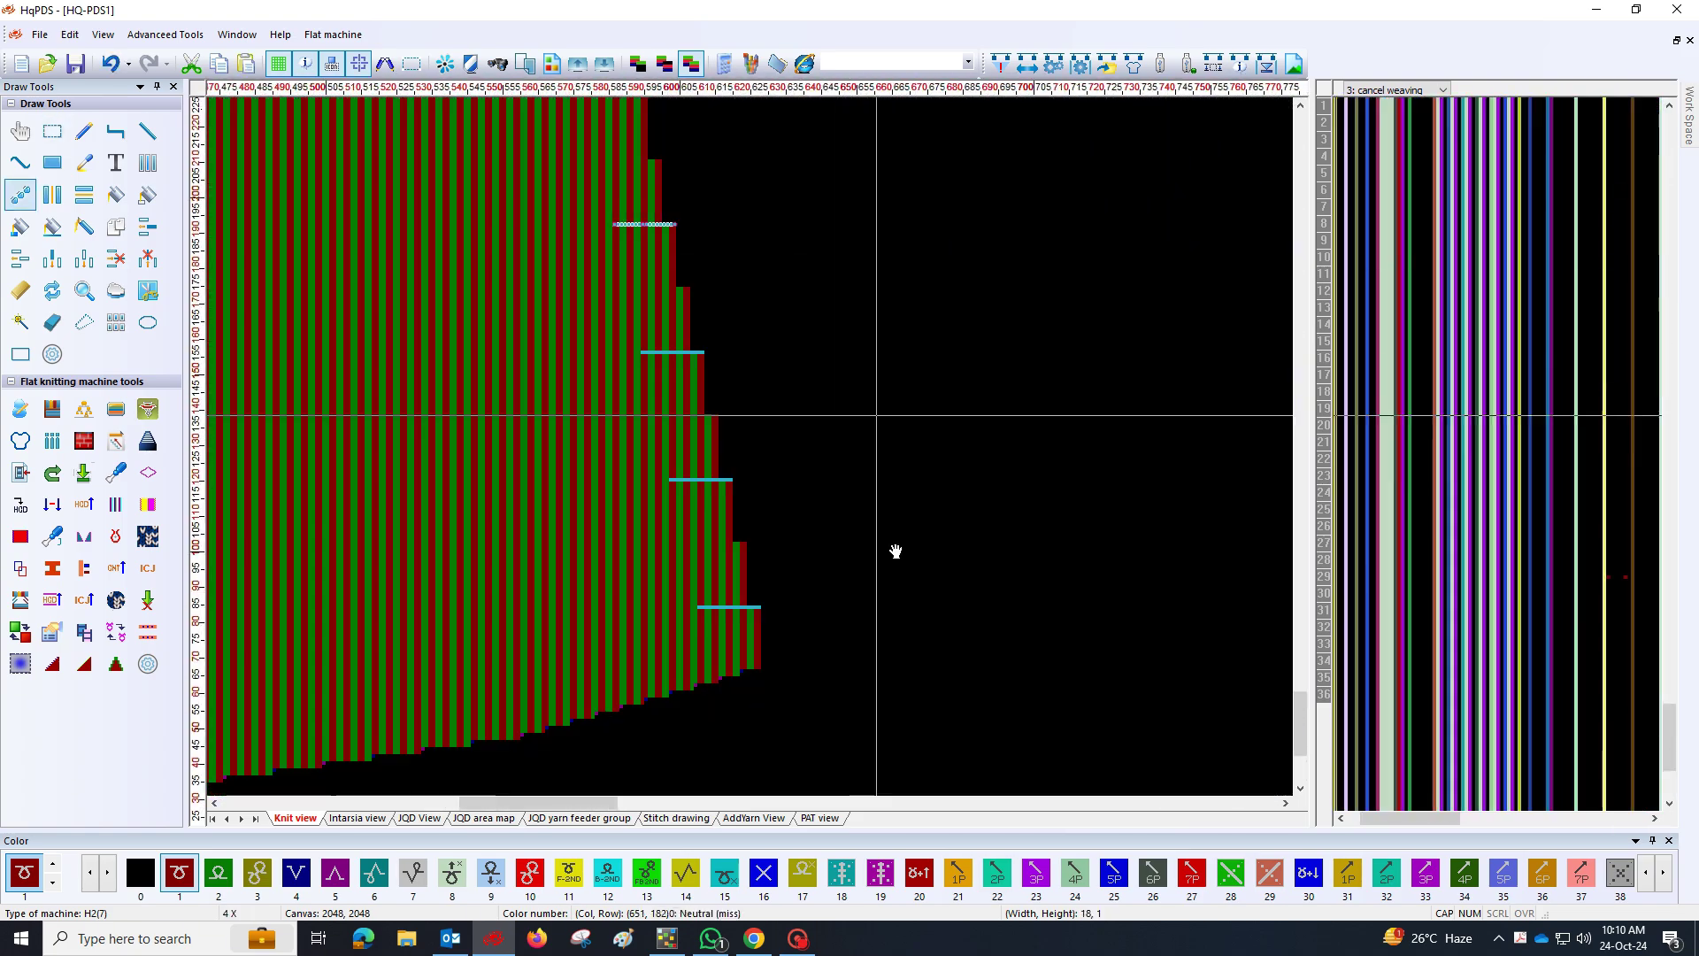
pyautogui.scroll(2, 856, 584)
pyautogui.scroll(2, 1024, 486)
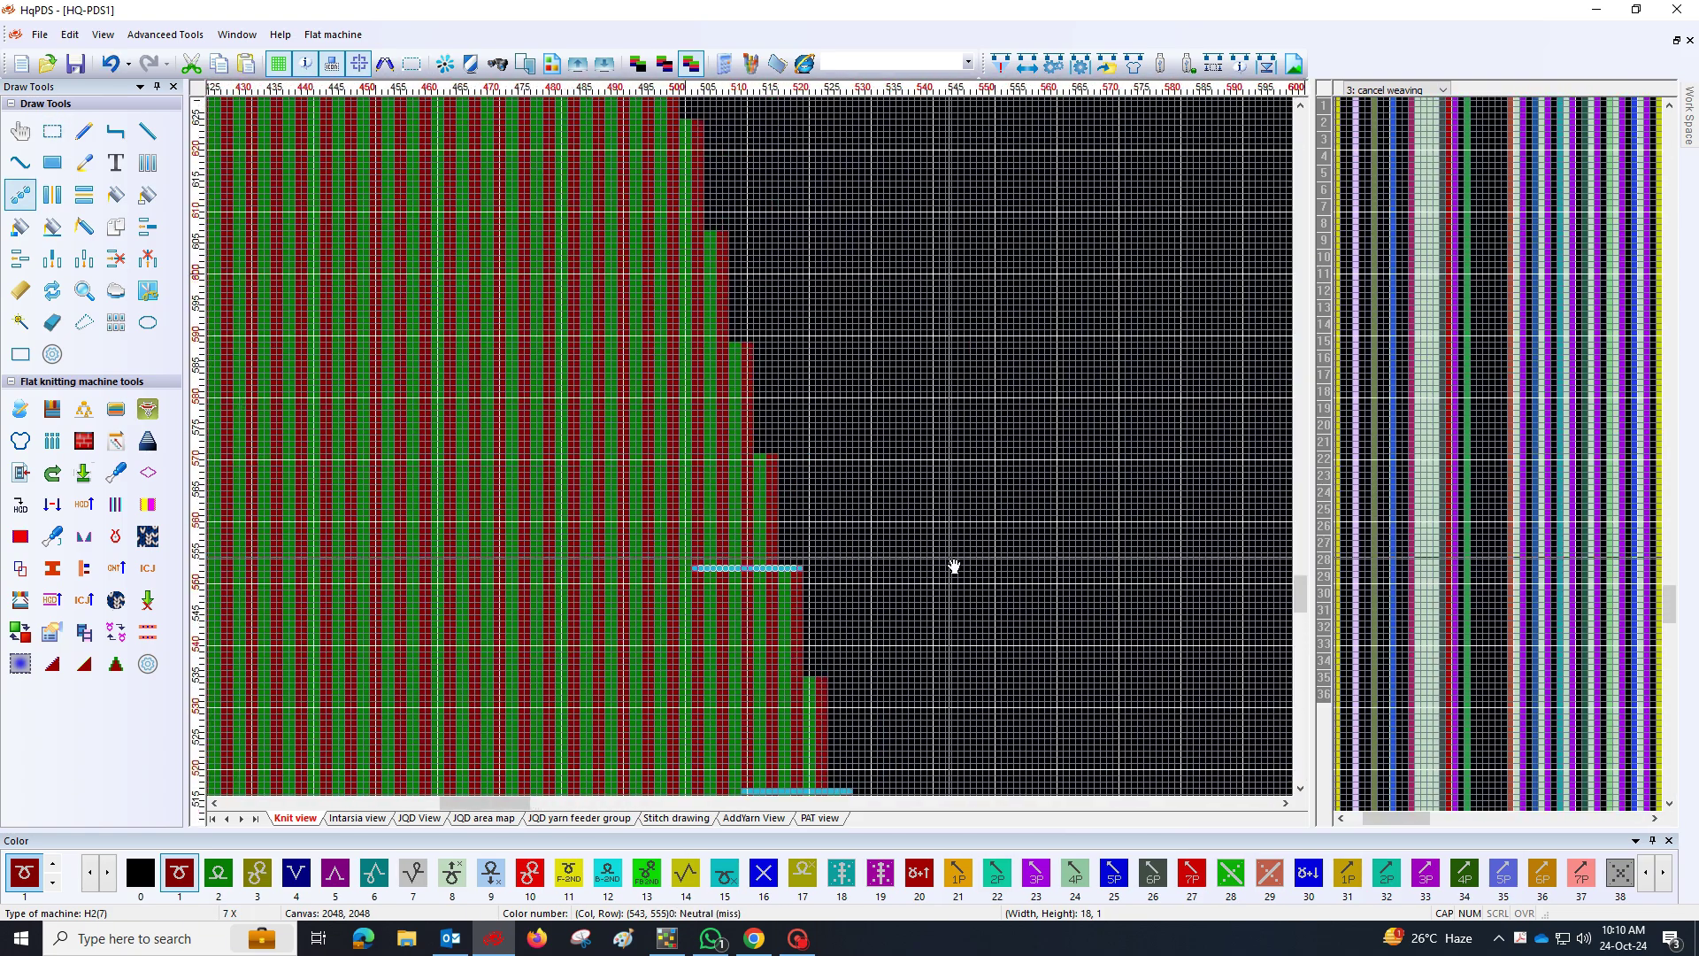
pyautogui.scroll(2, 783, 536)
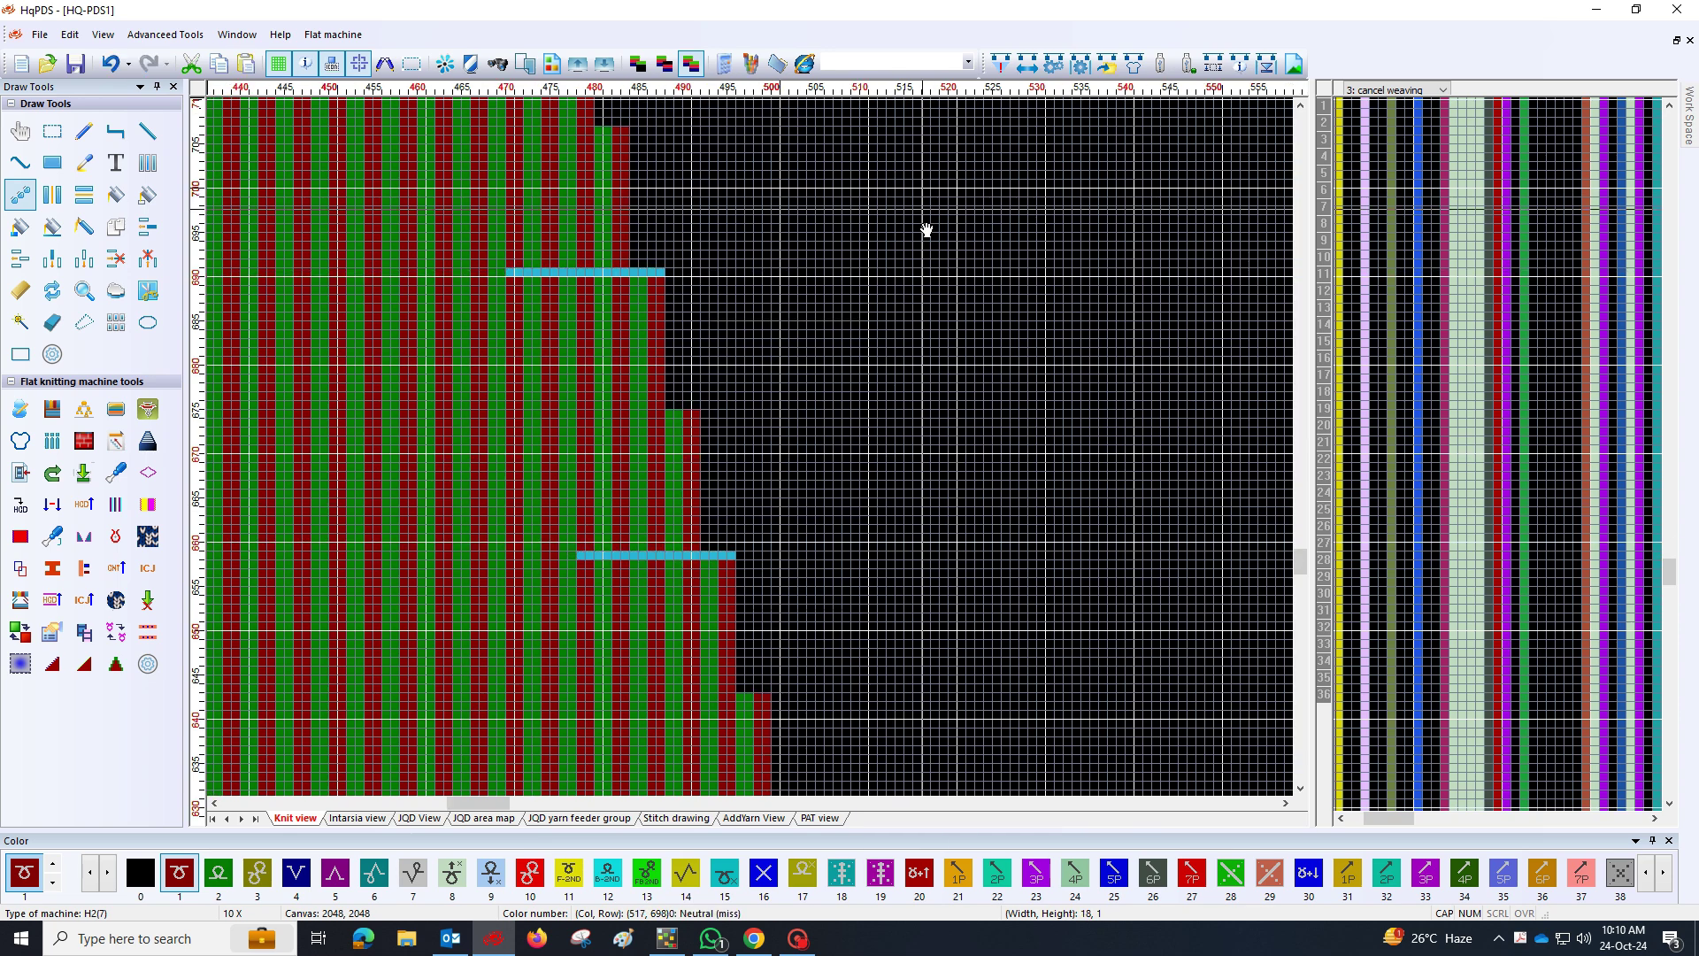
# Linear-copy the 158-stitch colour 121 row from row 102 up the left edge, filling the steps between the short rows
pyautogui.scroll(-5, 743, 433)
pyautogui.press('Escape')
pyautogui.scroll(5, 619, 398)
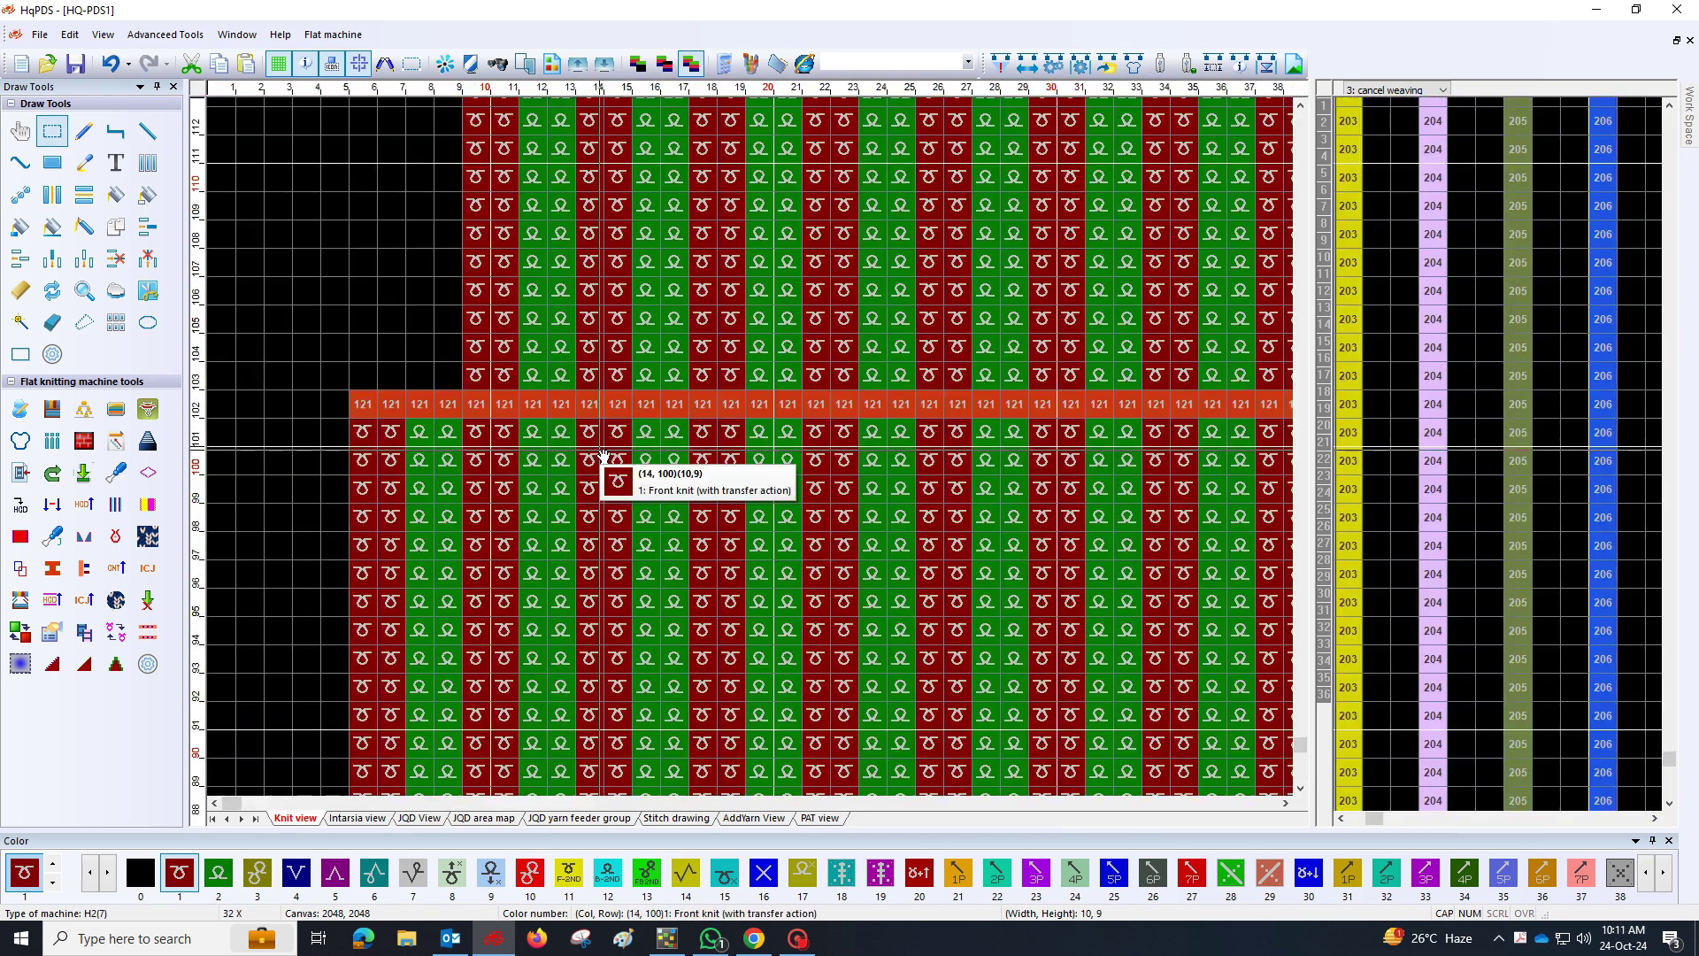
pyautogui.scroll(-5, 353, 706)
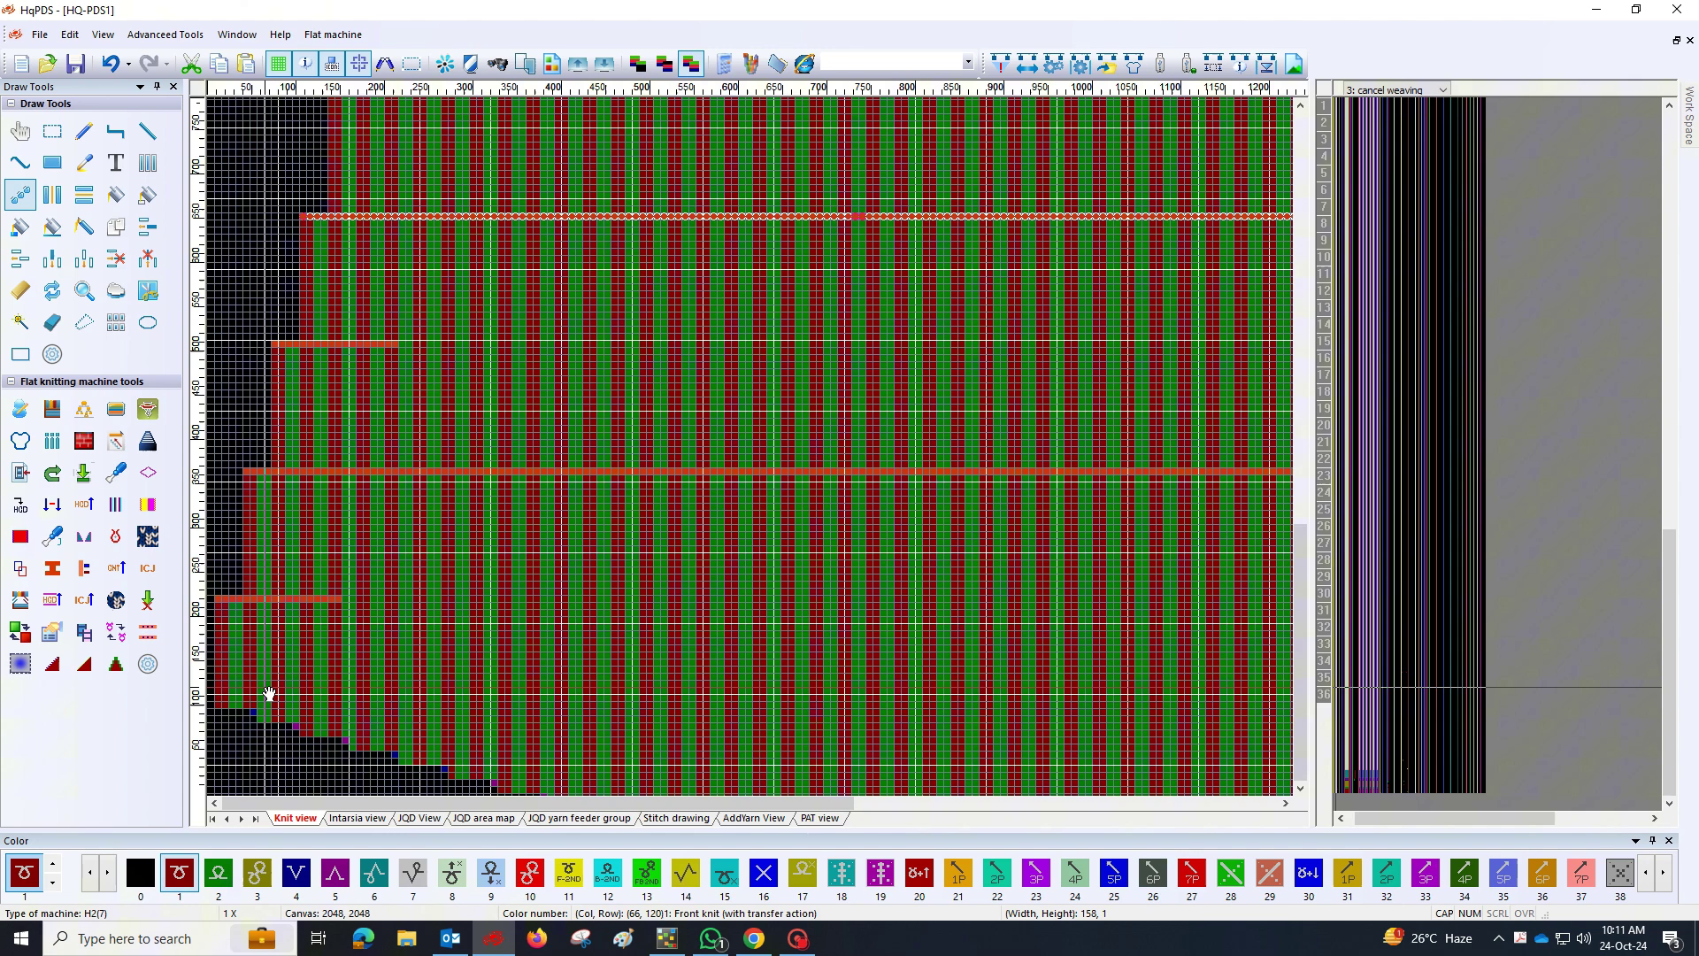
pyautogui.scroll(-2, 516, 652)
pyautogui.scroll(4, 1017, 596)
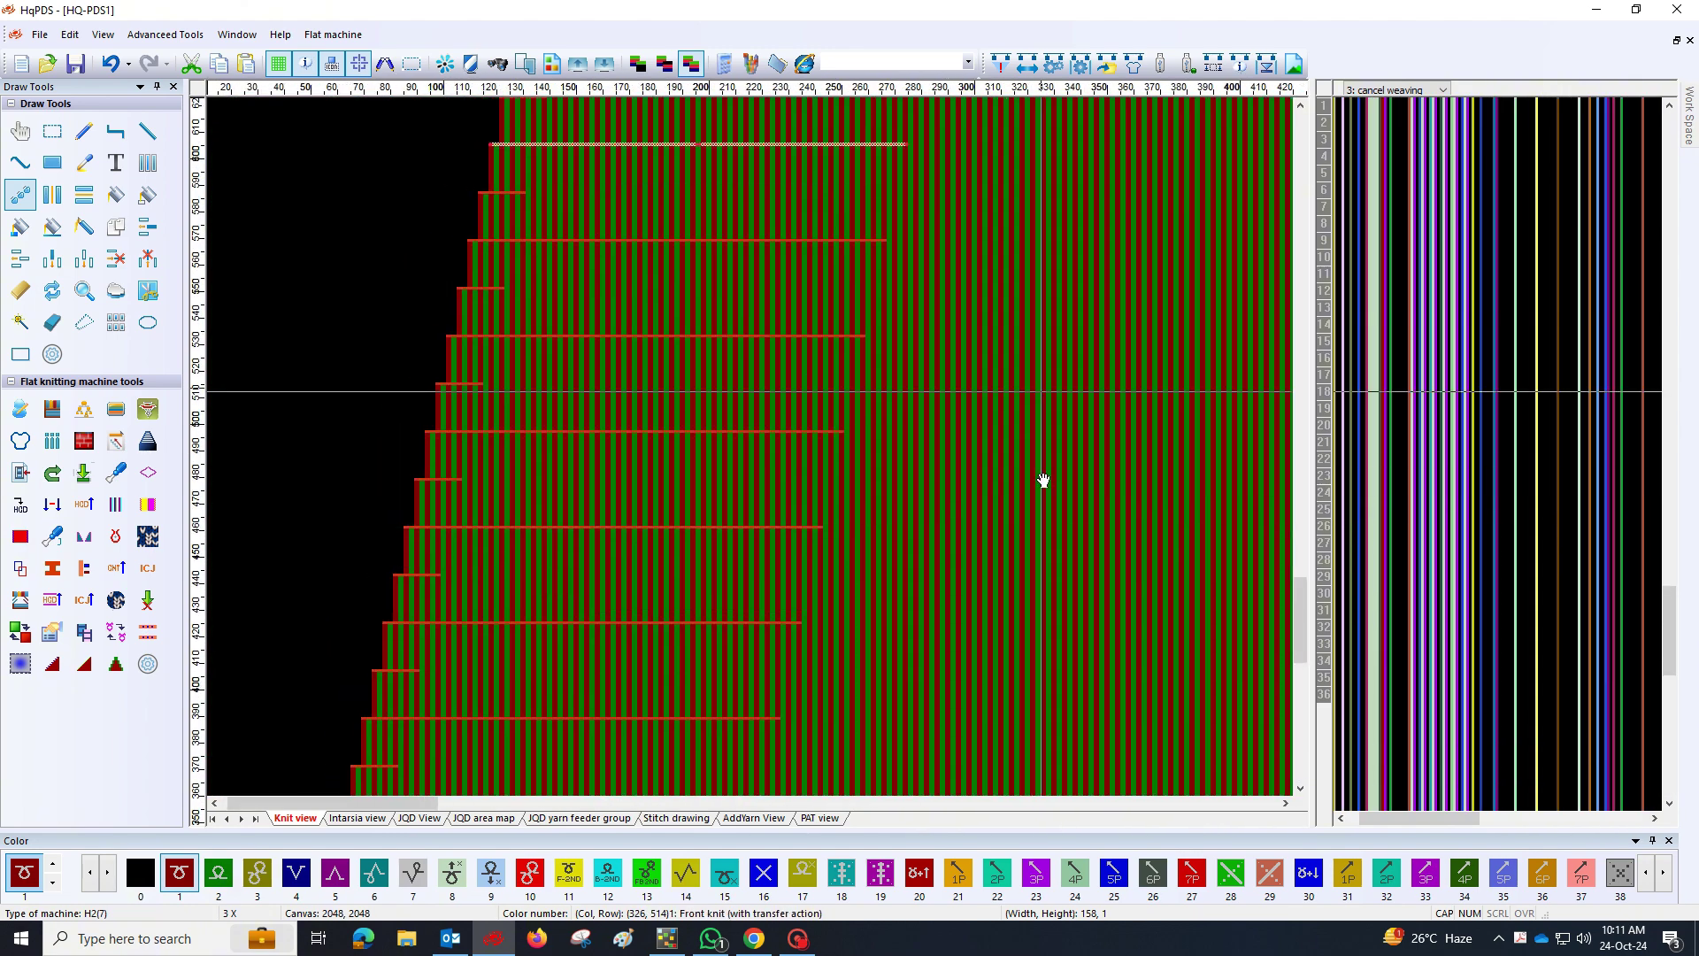
pyautogui.scroll(3, 695, 455)
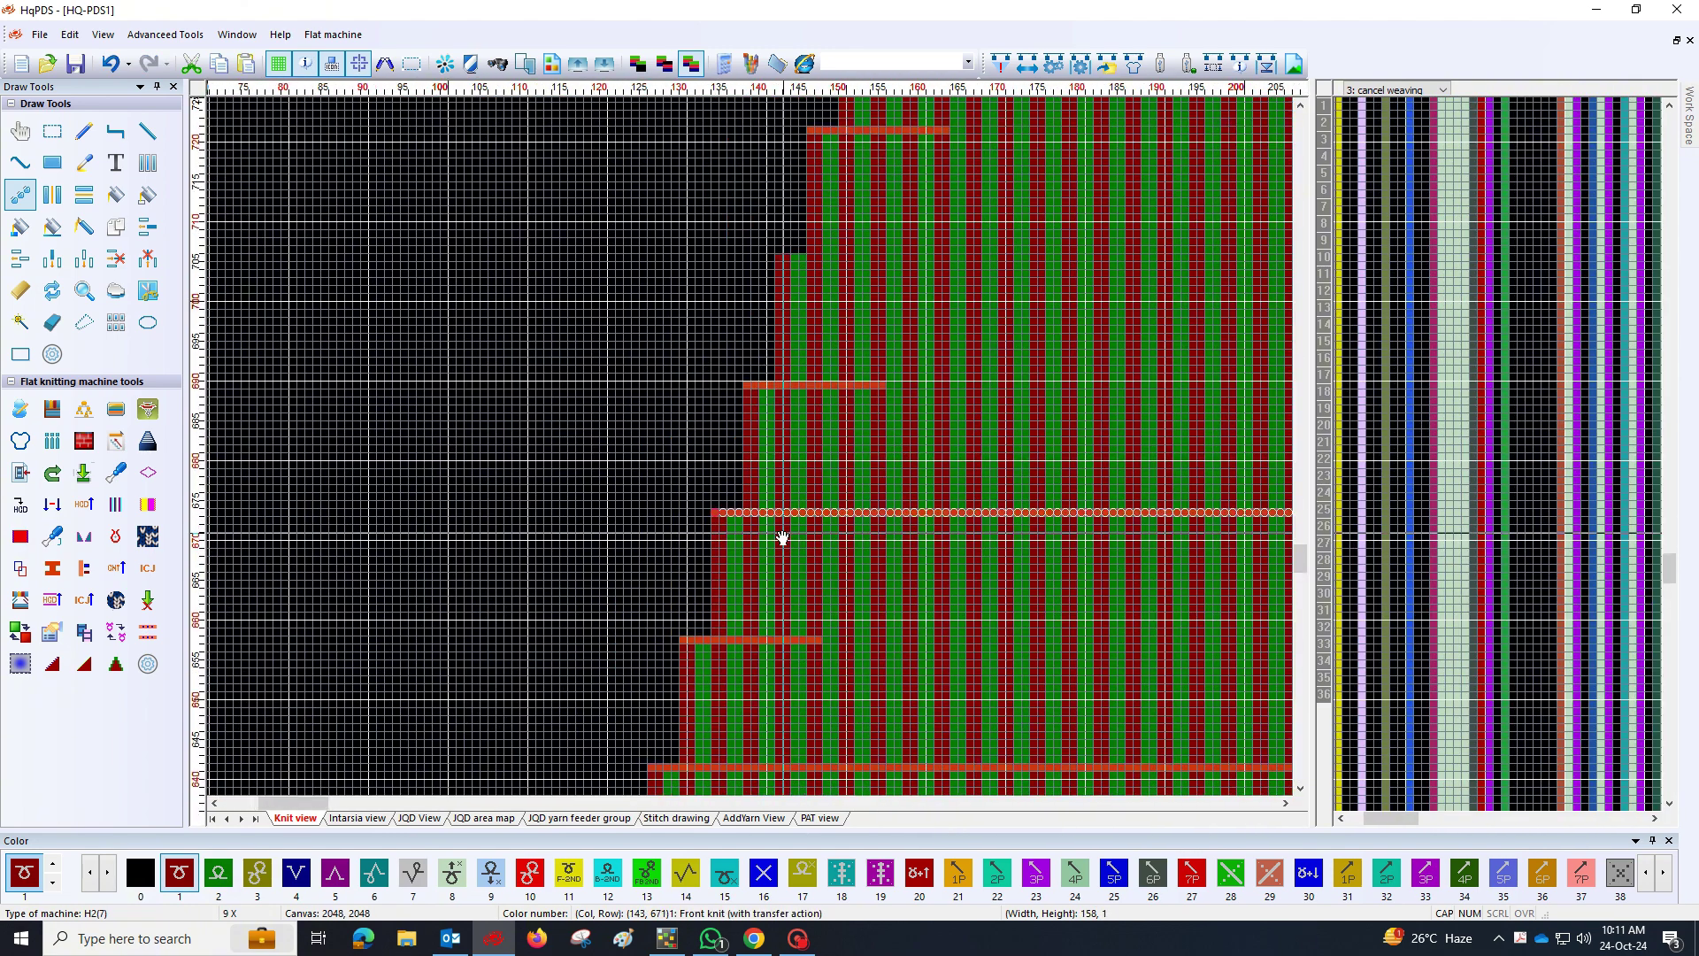
pyautogui.scroll(-3, 1058, 599)
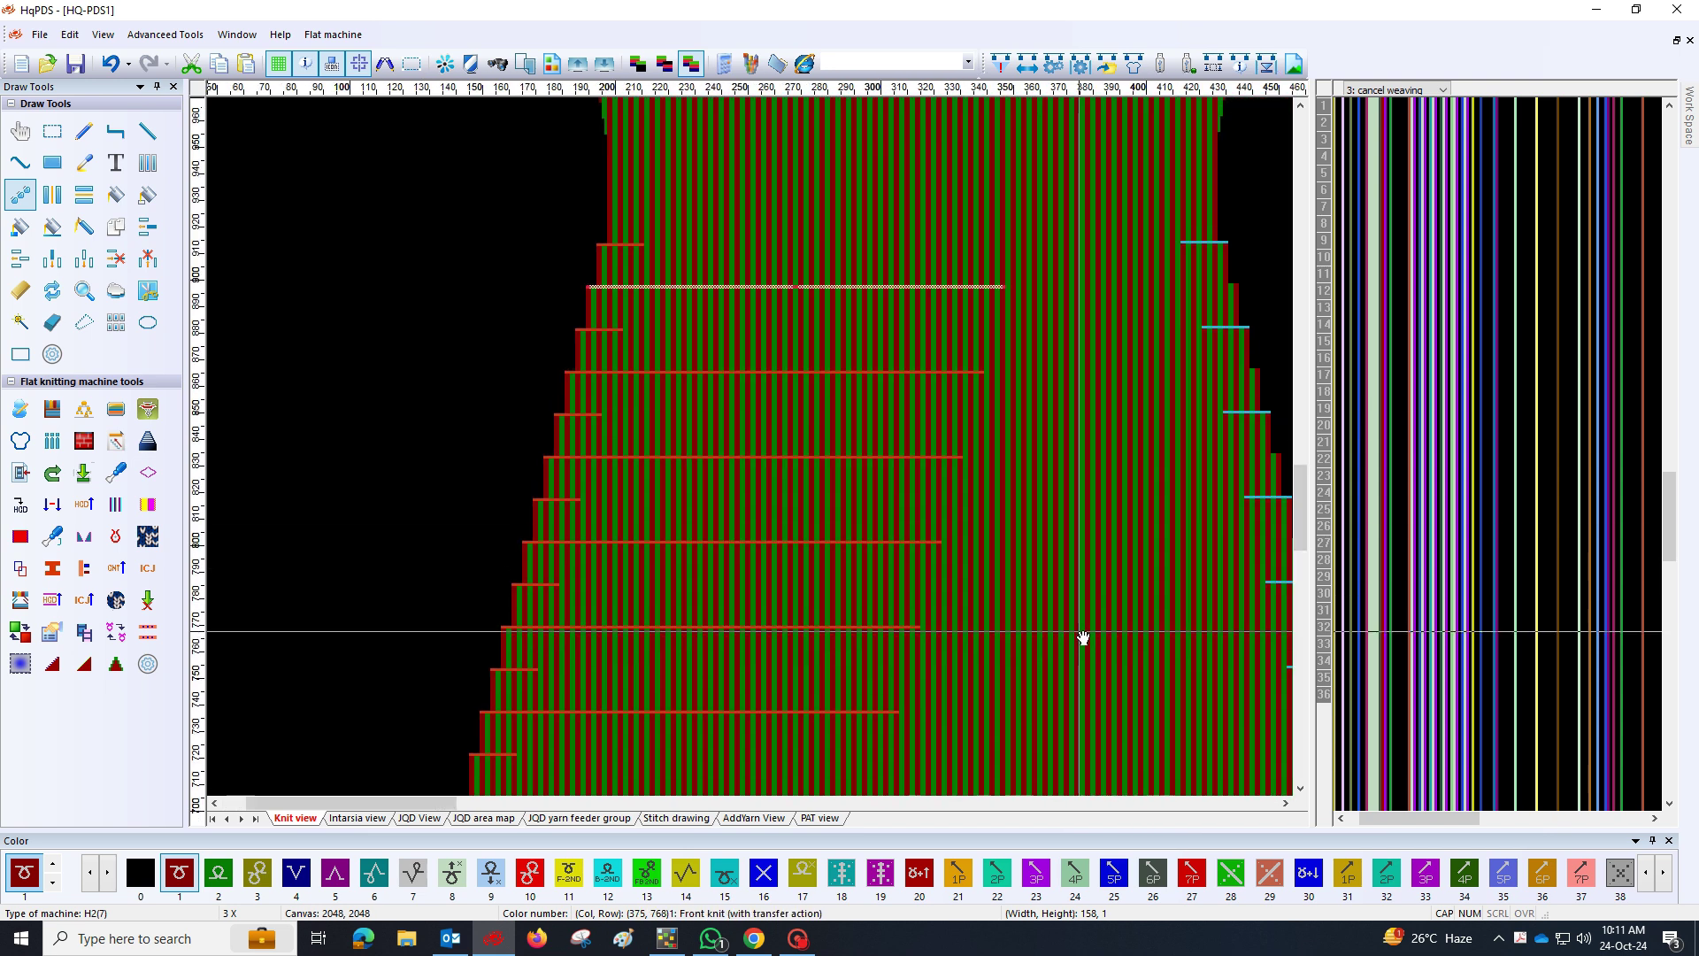
# Place a 158-stitch colour 122 row at row 103 on the sleeve's right shaped edge
pyautogui.scroll(-2, 1009, 671)
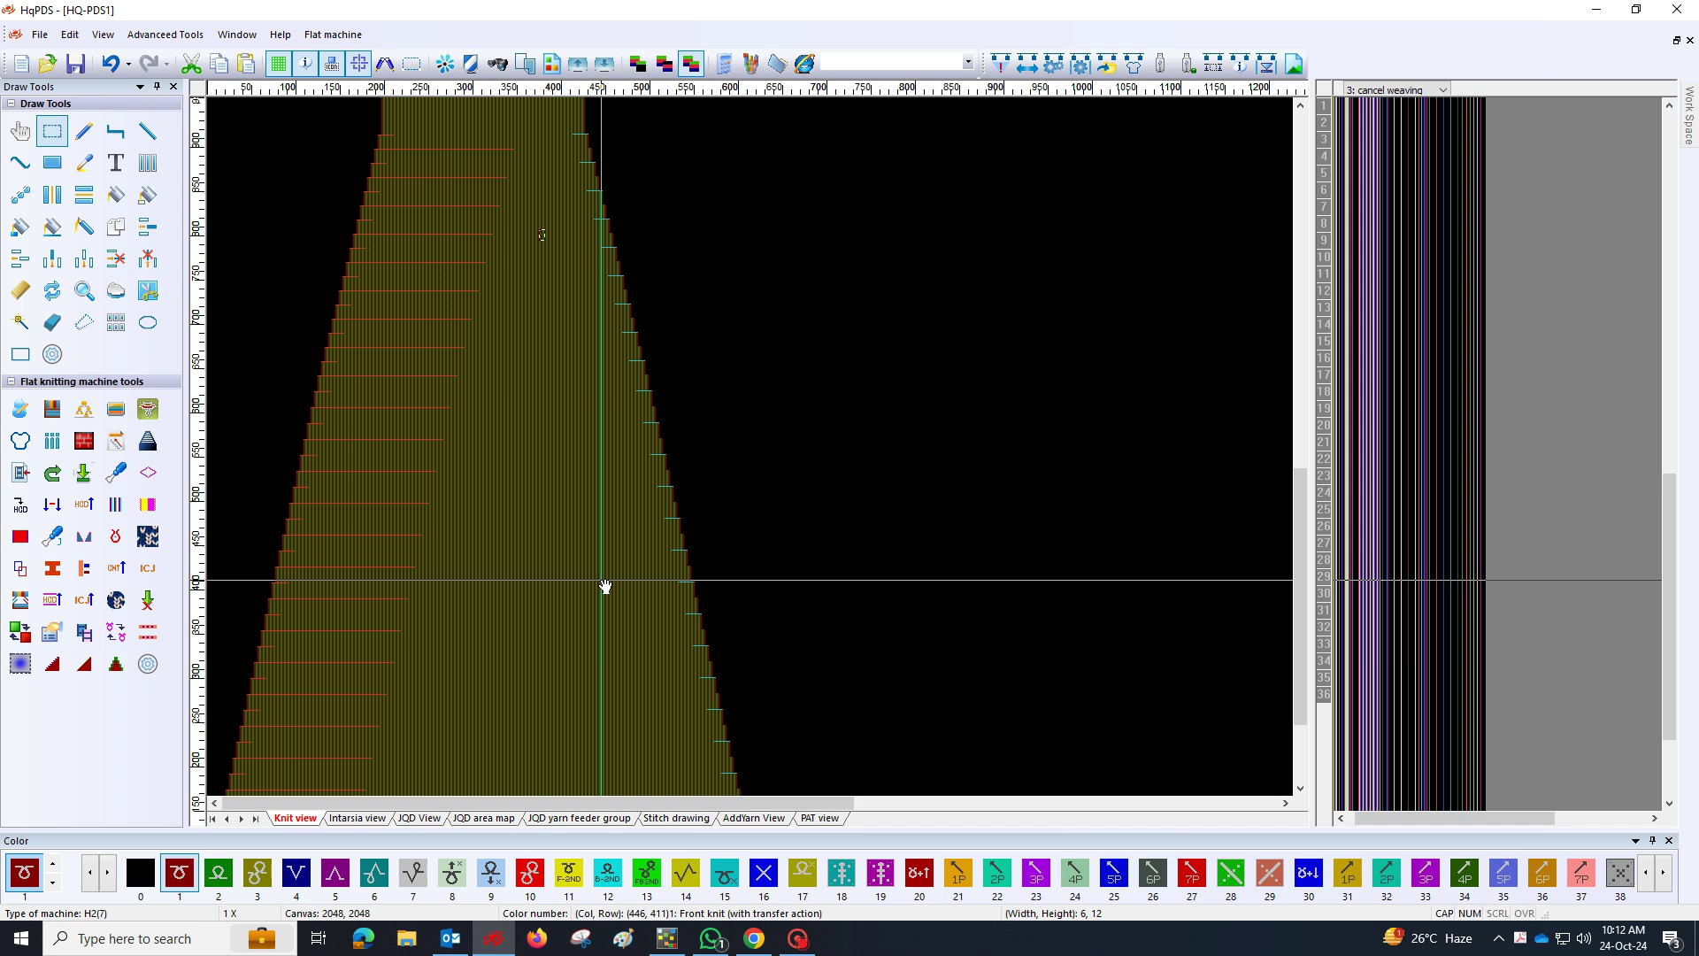
pyautogui.scroll(5, 349, 721)
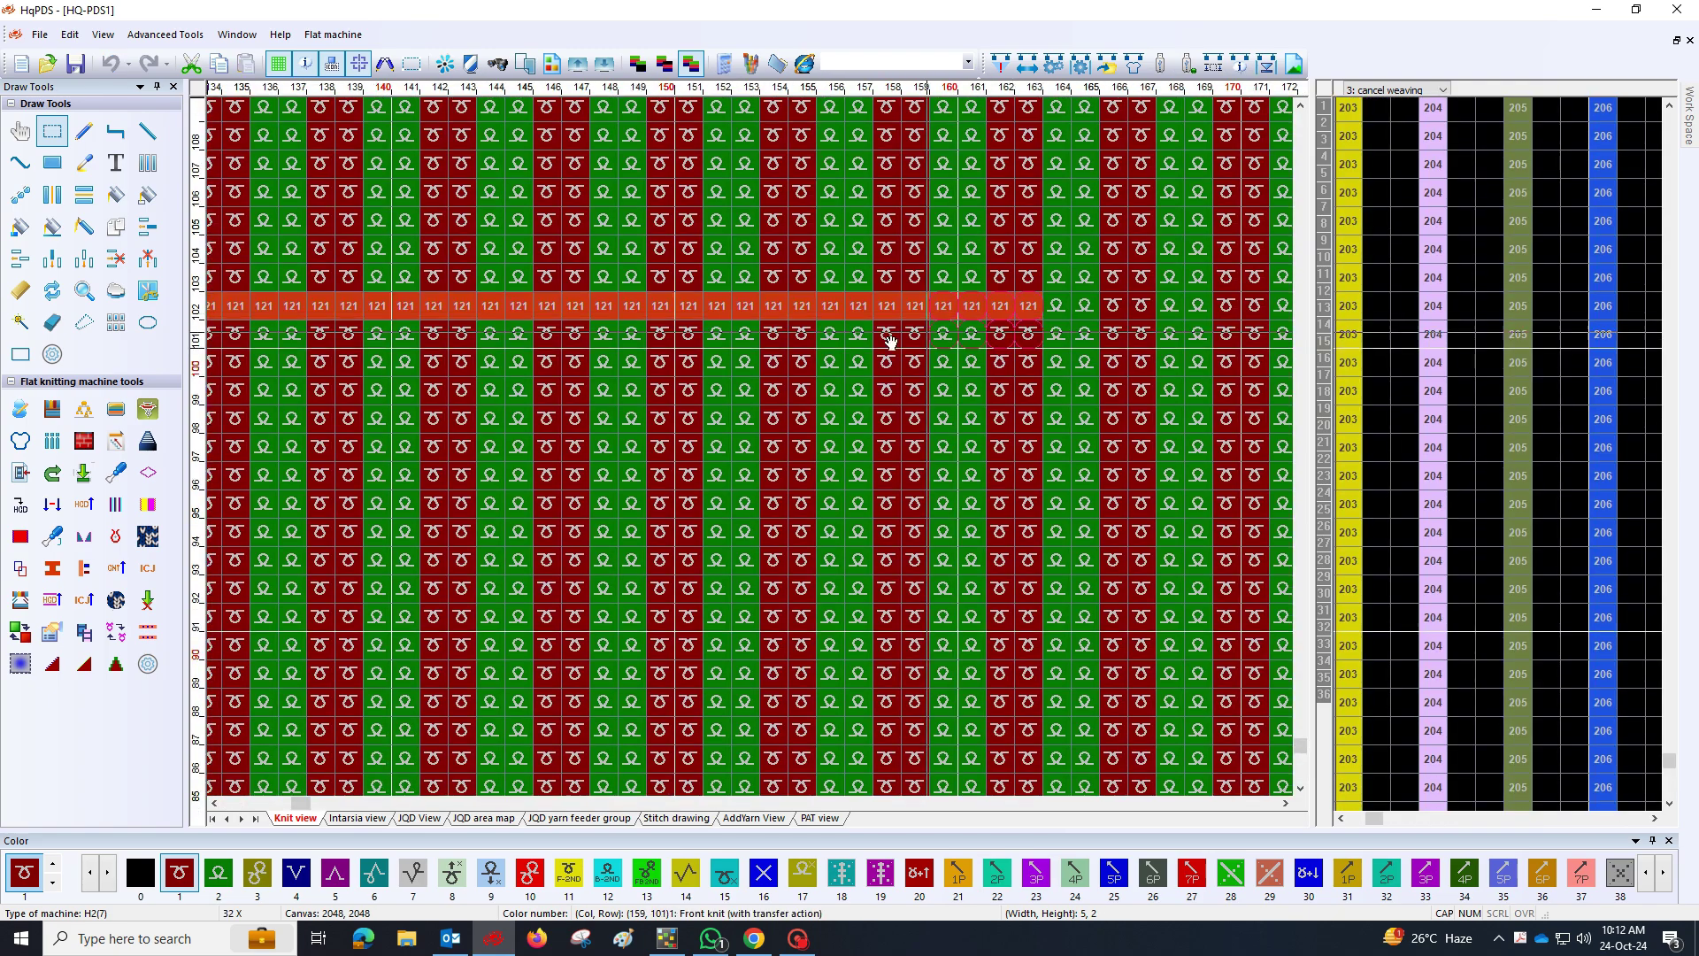
pyautogui.scroll(-5, 885, 346)
pyautogui.scroll(5, 747, 708)
pyautogui.scroll(-3, 971, 345)
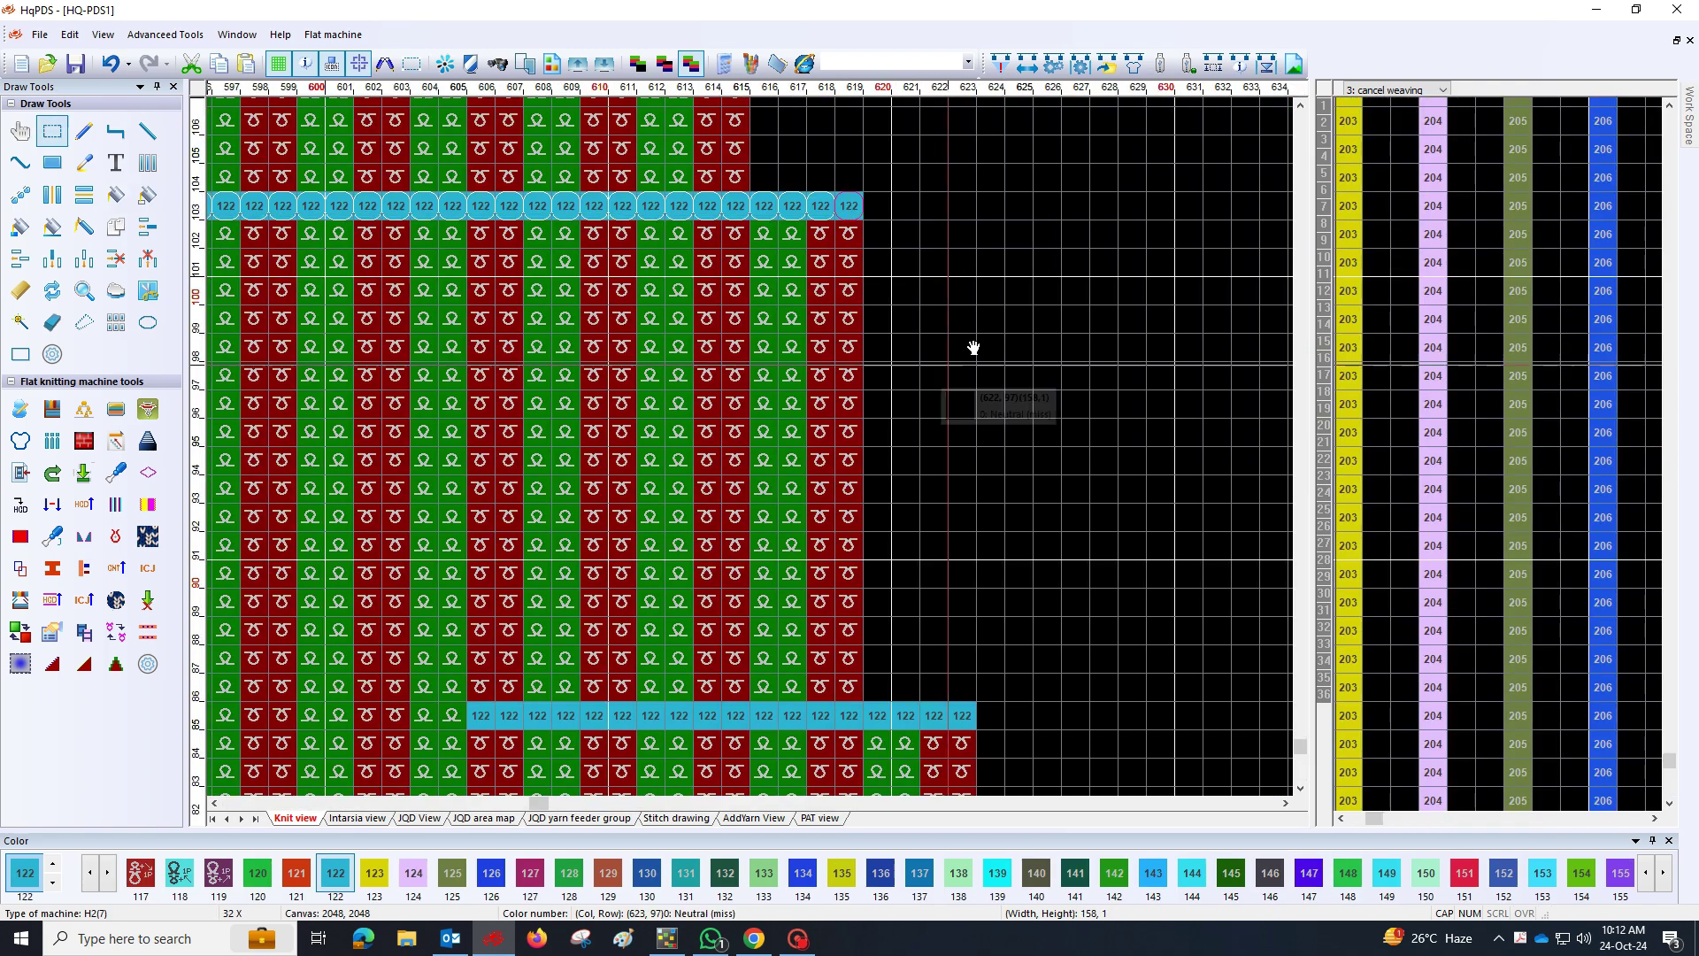
# Linear-copy the 158-stitch colour 122 row from row 103 up the right edge, filling the steps between the short rows
pyautogui.scroll(-5, 778, 478)
pyautogui.scroll(5, 721, 455)
pyautogui.scroll(-5, 757, 734)
pyautogui.scroll(5, 756, 734)
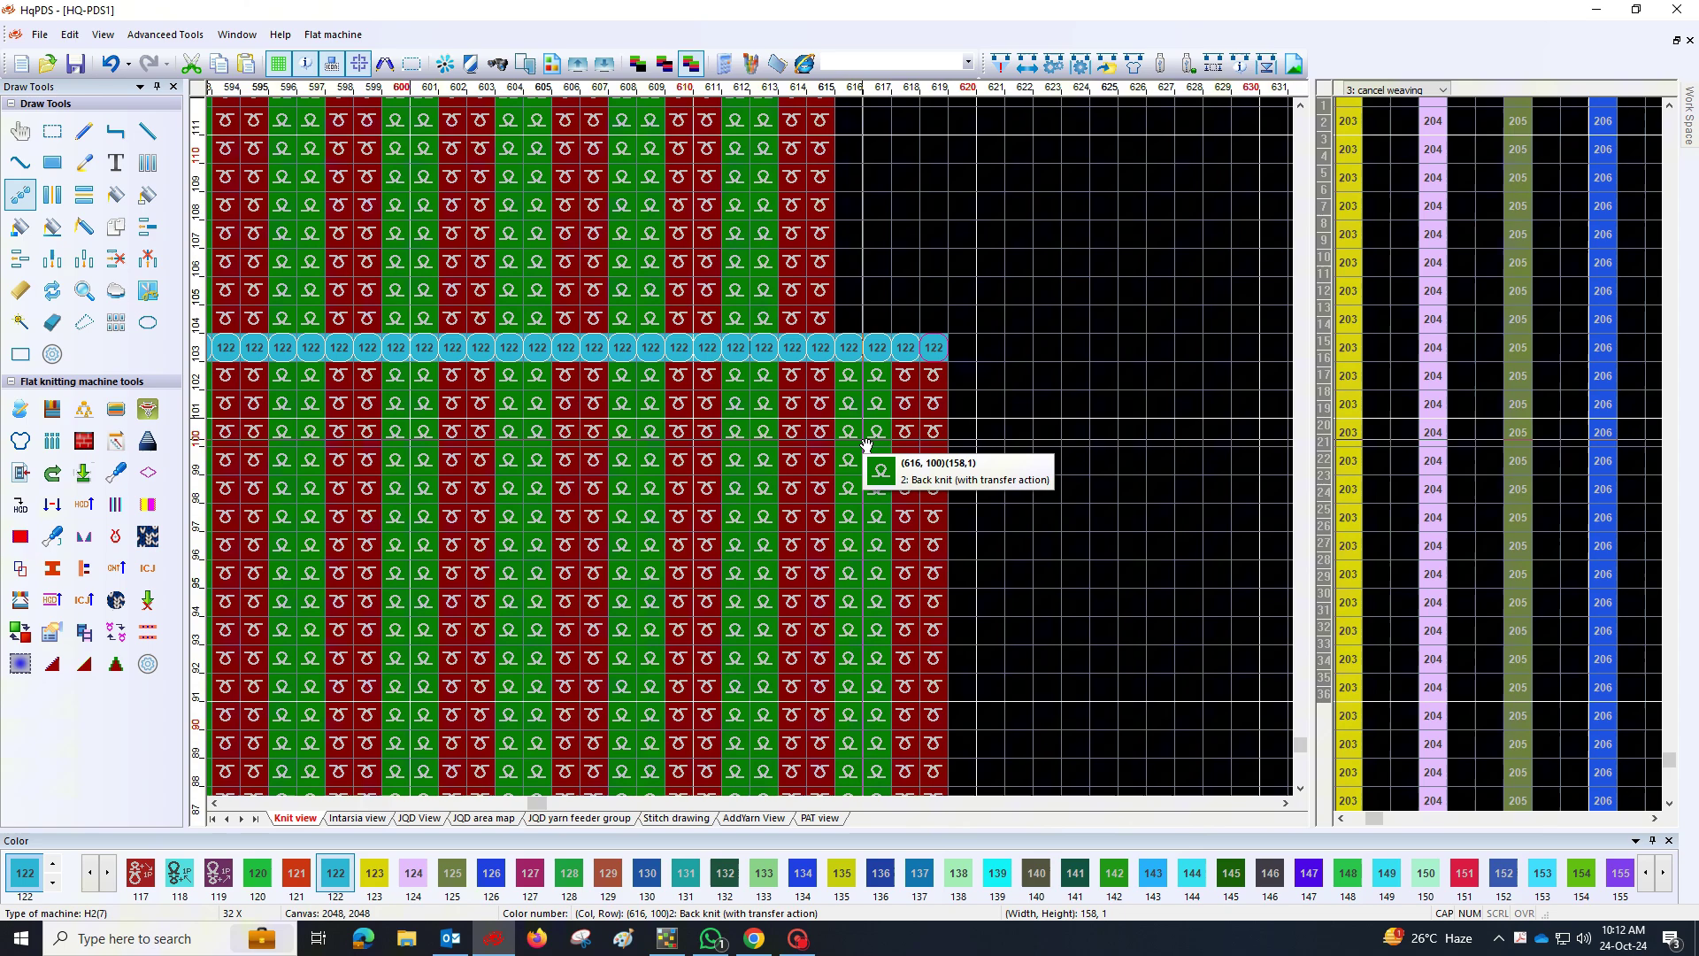
pyautogui.scroll(-4, 803, 589)
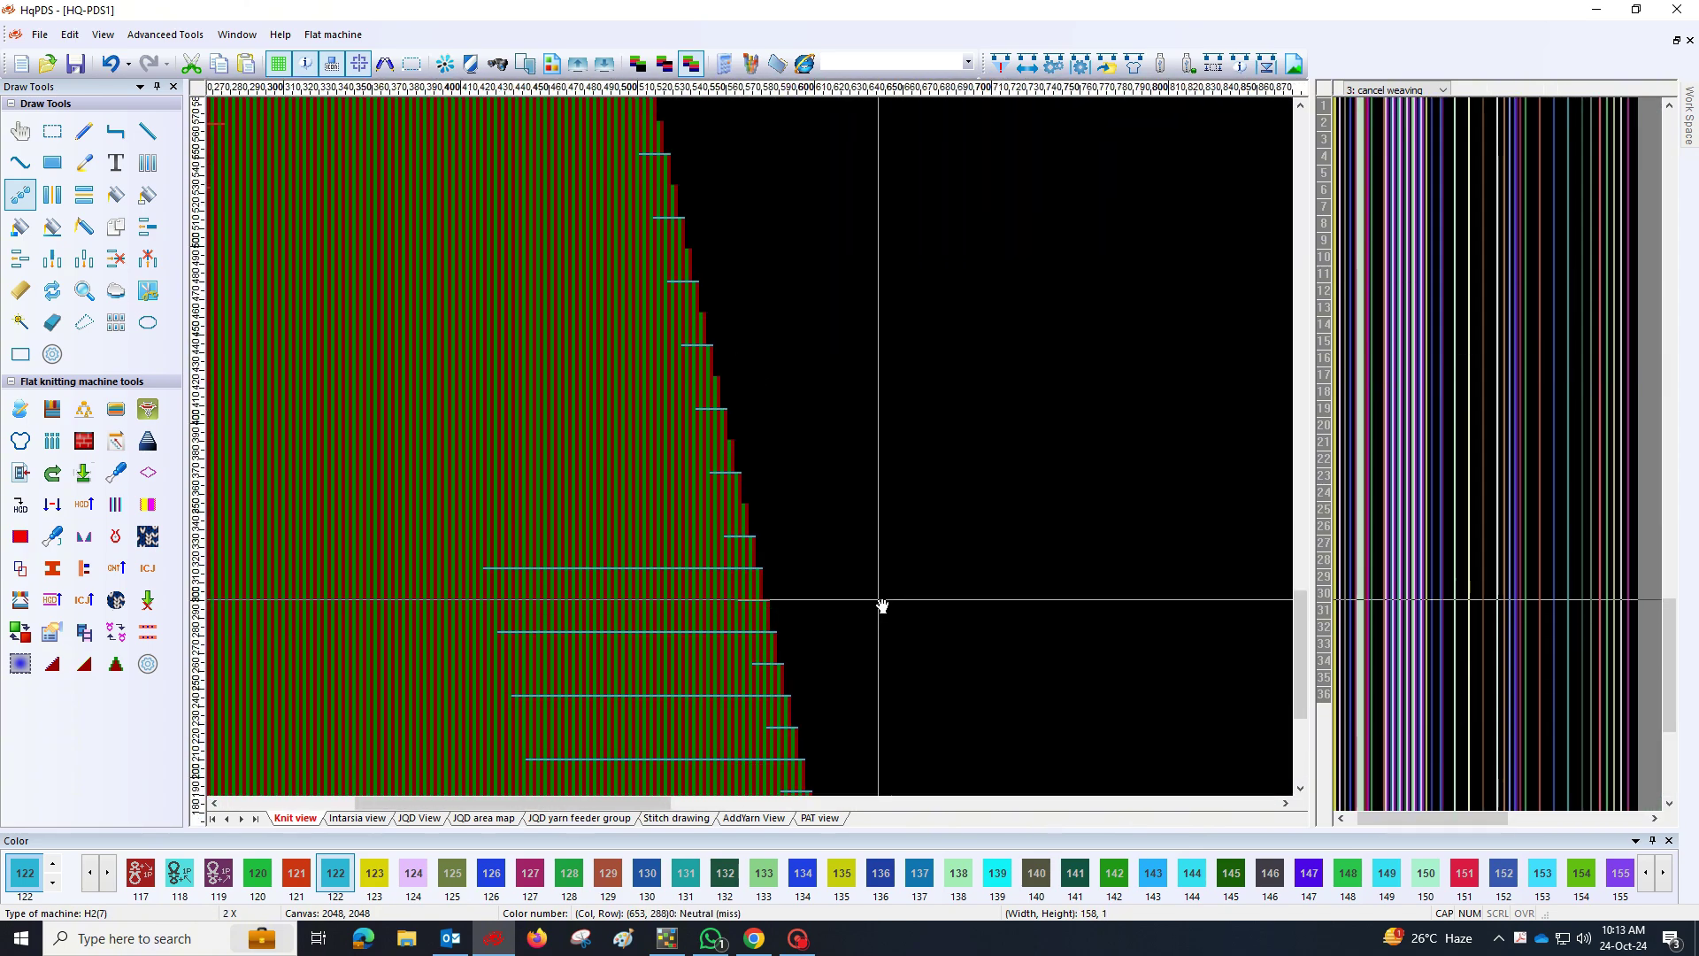
pyautogui.scroll(3, 866, 551)
pyautogui.hscroll(-3, 986, 531)
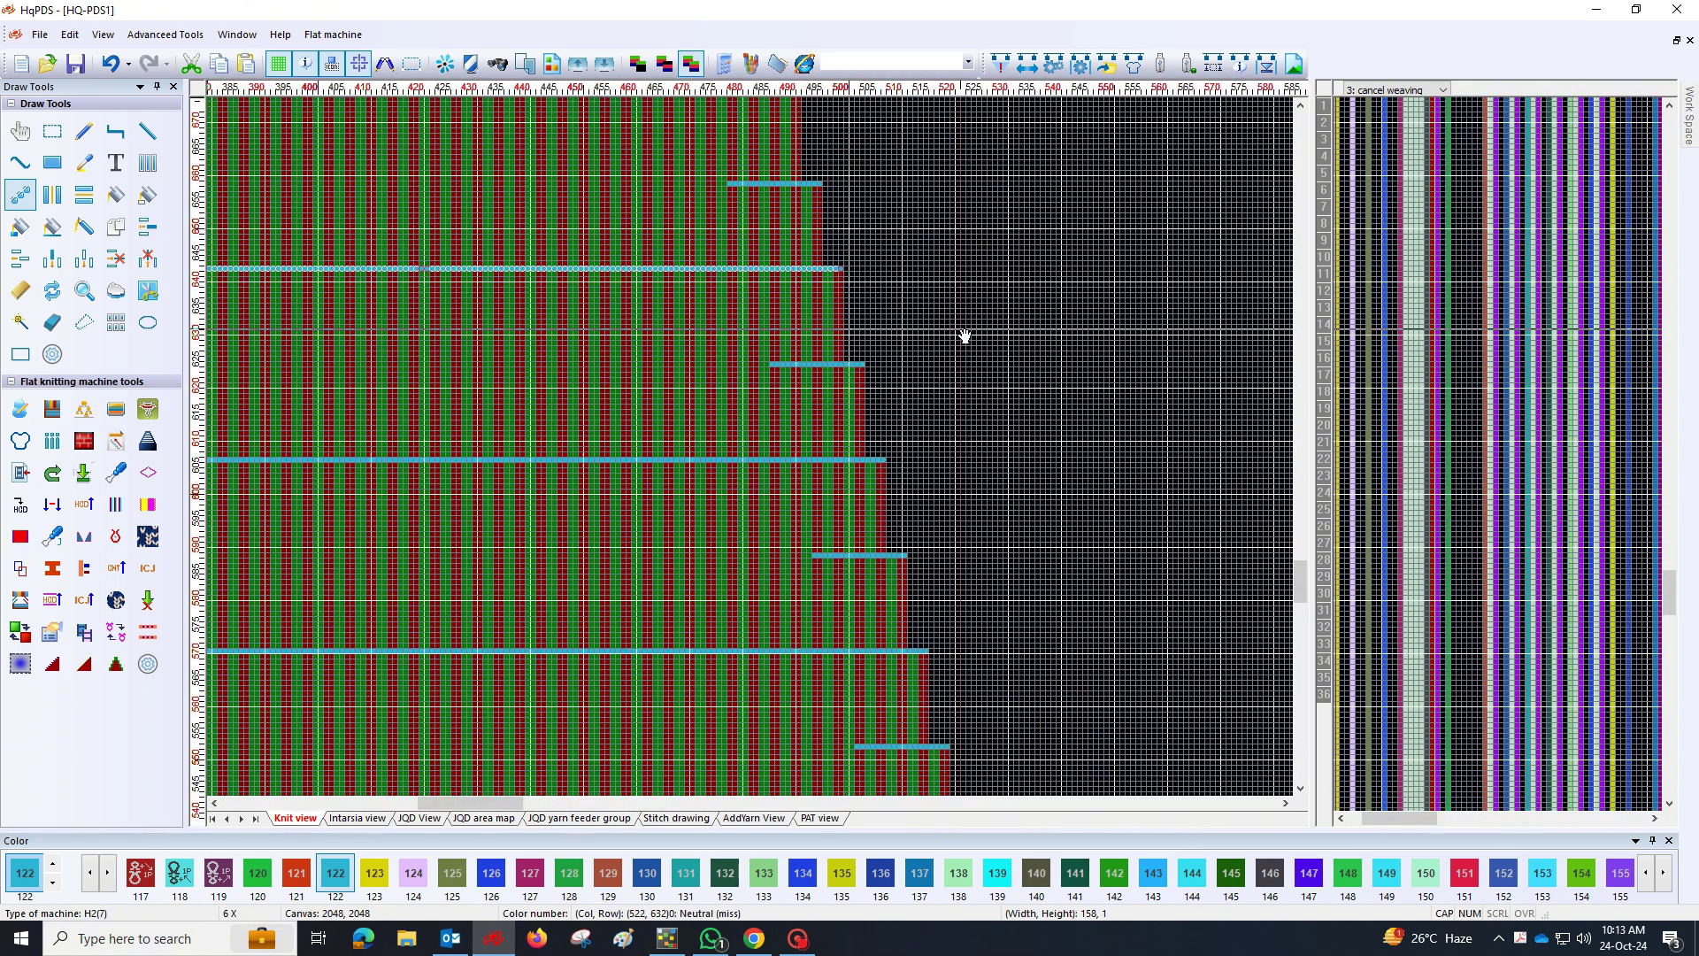
pyautogui.scroll(1, 906, 575)
pyautogui.scroll(5, 905, 575)
pyautogui.scroll(1, 1044, 342)
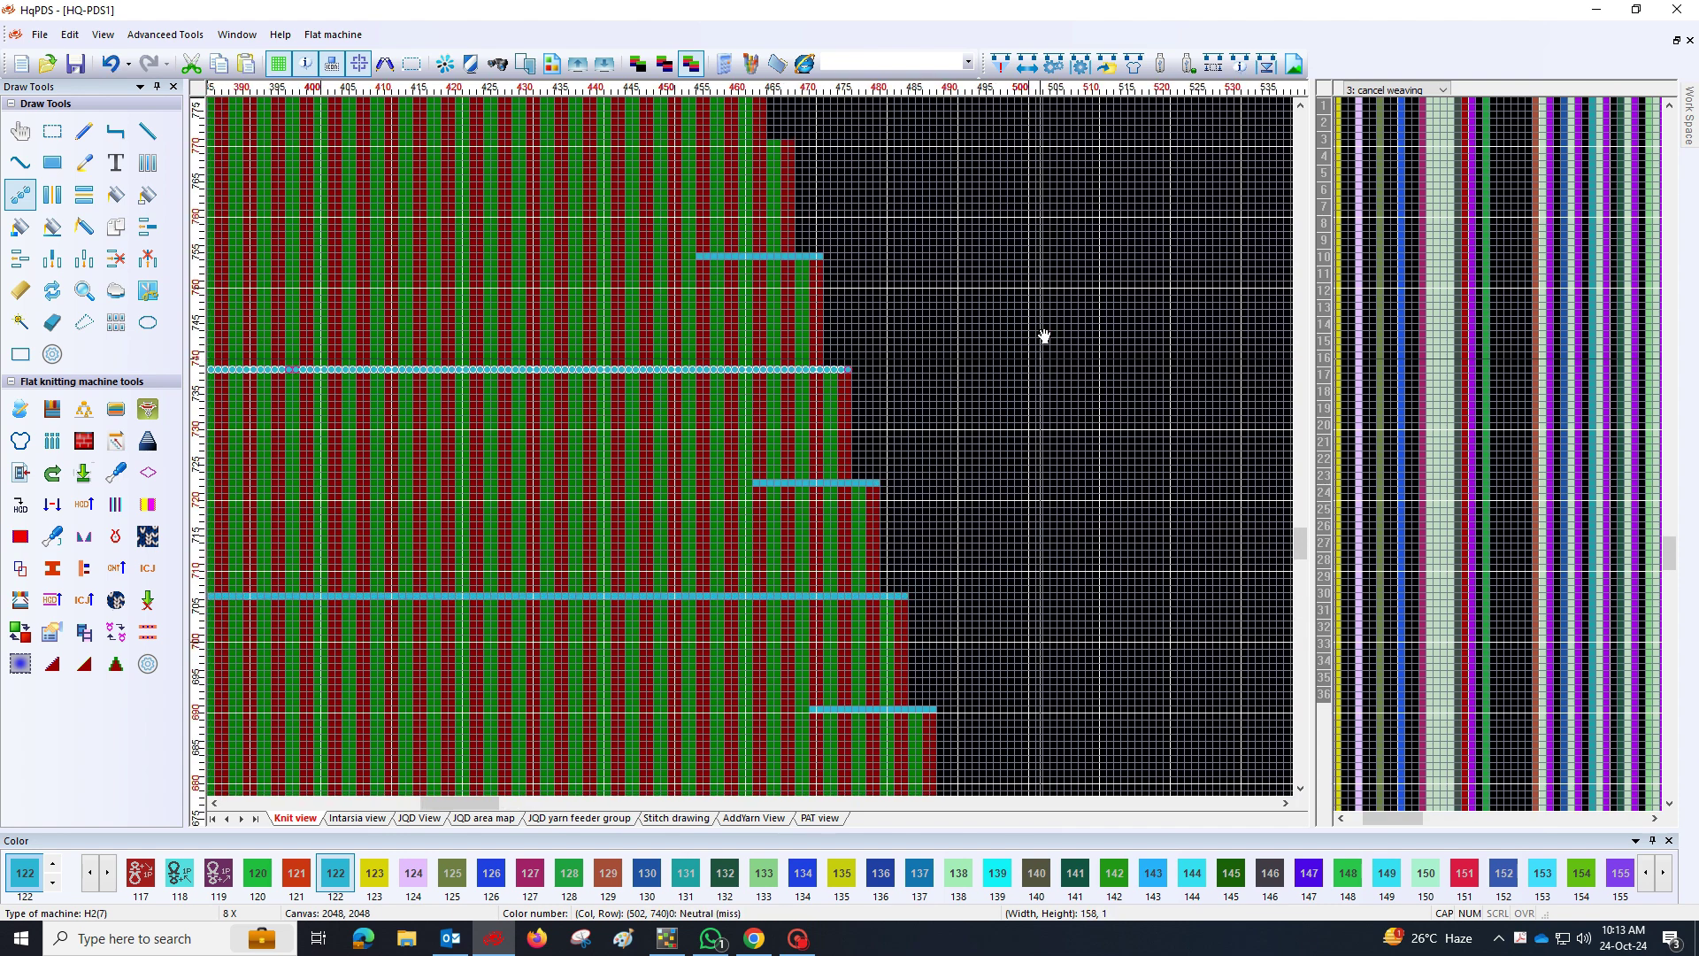
pyautogui.scroll(-5, 981, 346)
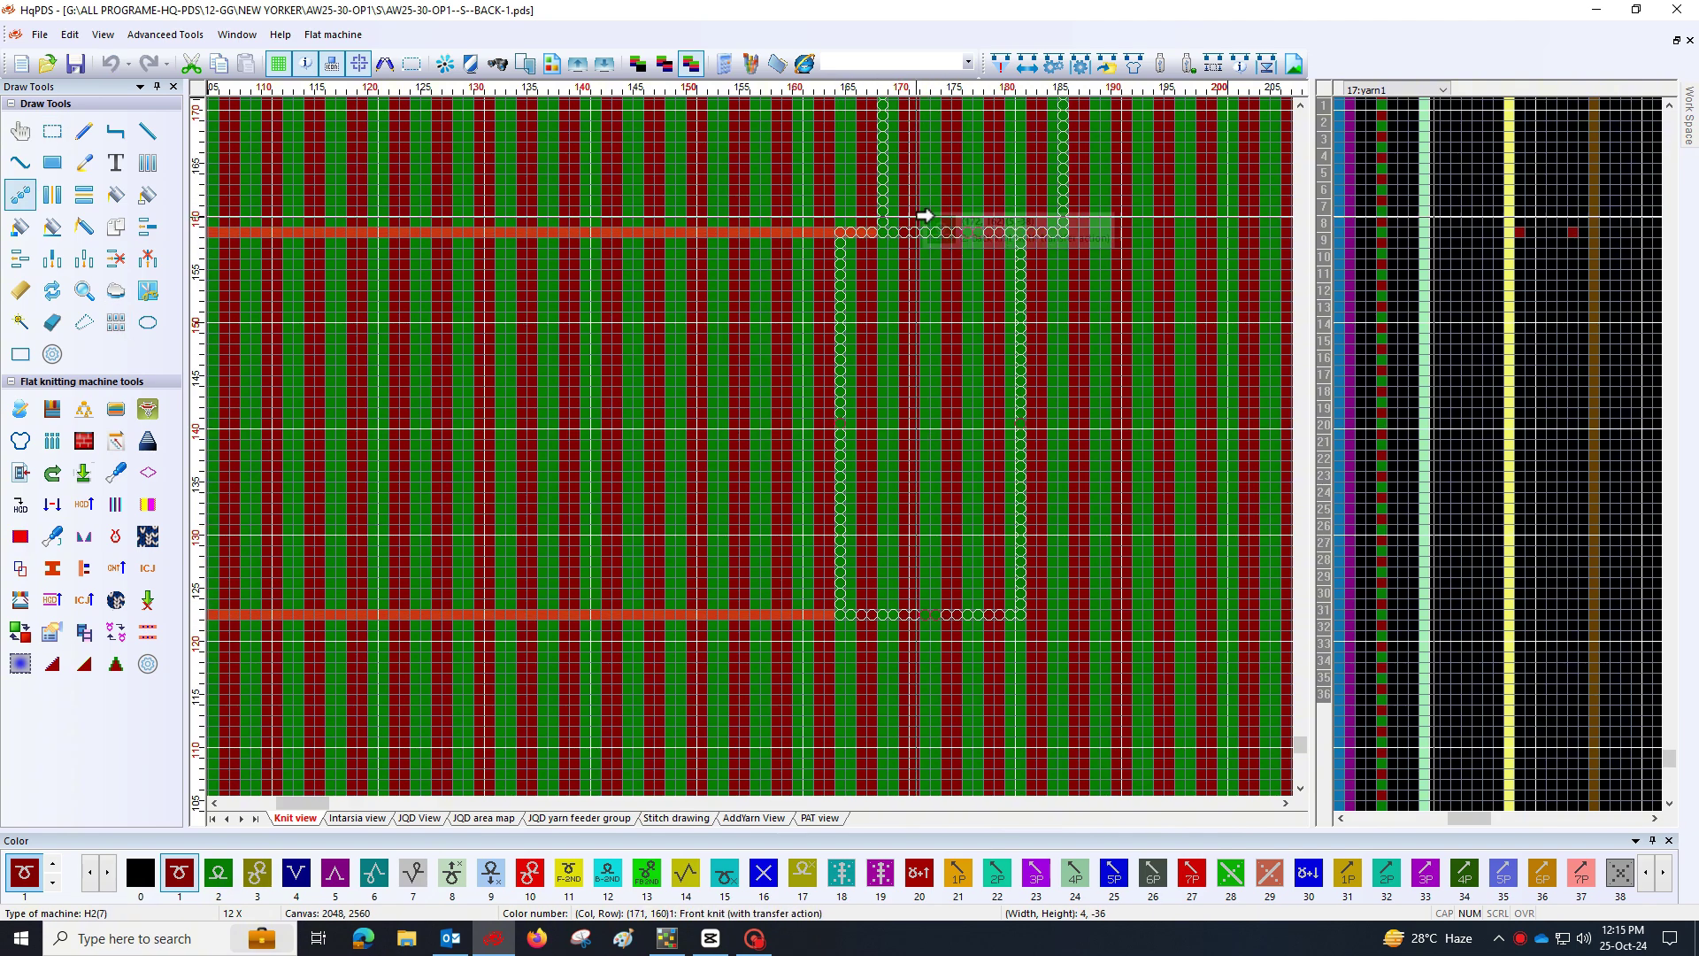
# Linear-copy an 18 by 37 plain rib block up the back panel, cutting a gap into the long colour 121 rows
pyautogui.scroll(-3, 1159, 516)
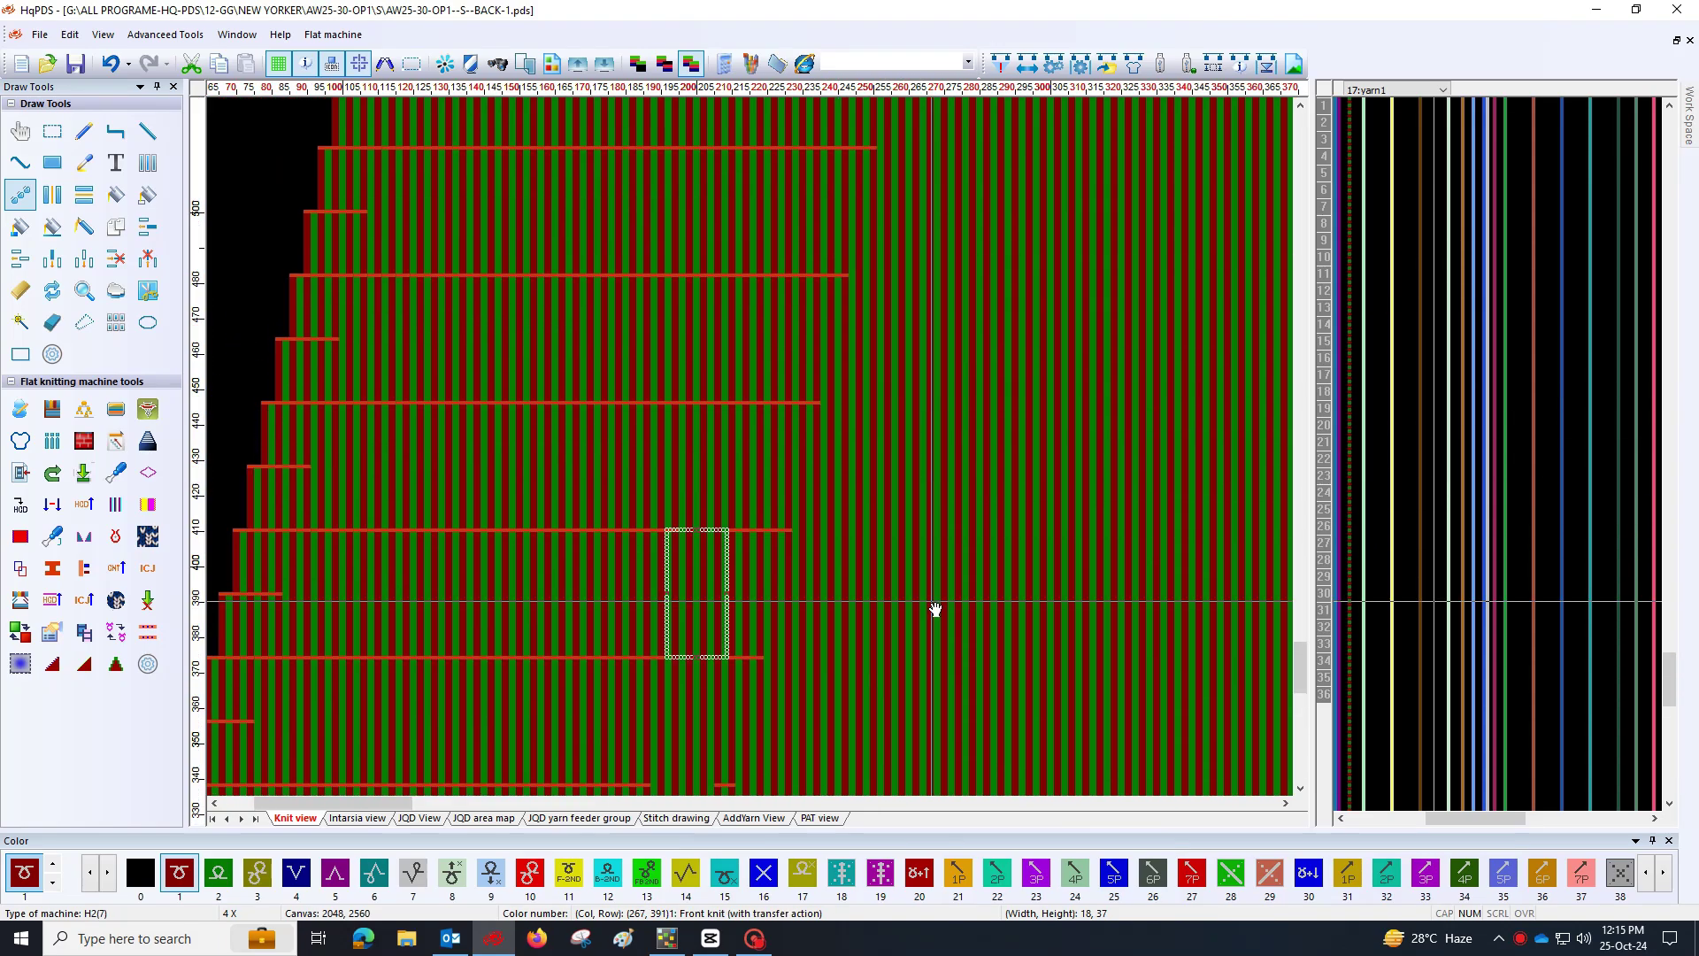
pyautogui.scroll(10, 967, 543)
pyautogui.scroll(2, 754, 453)
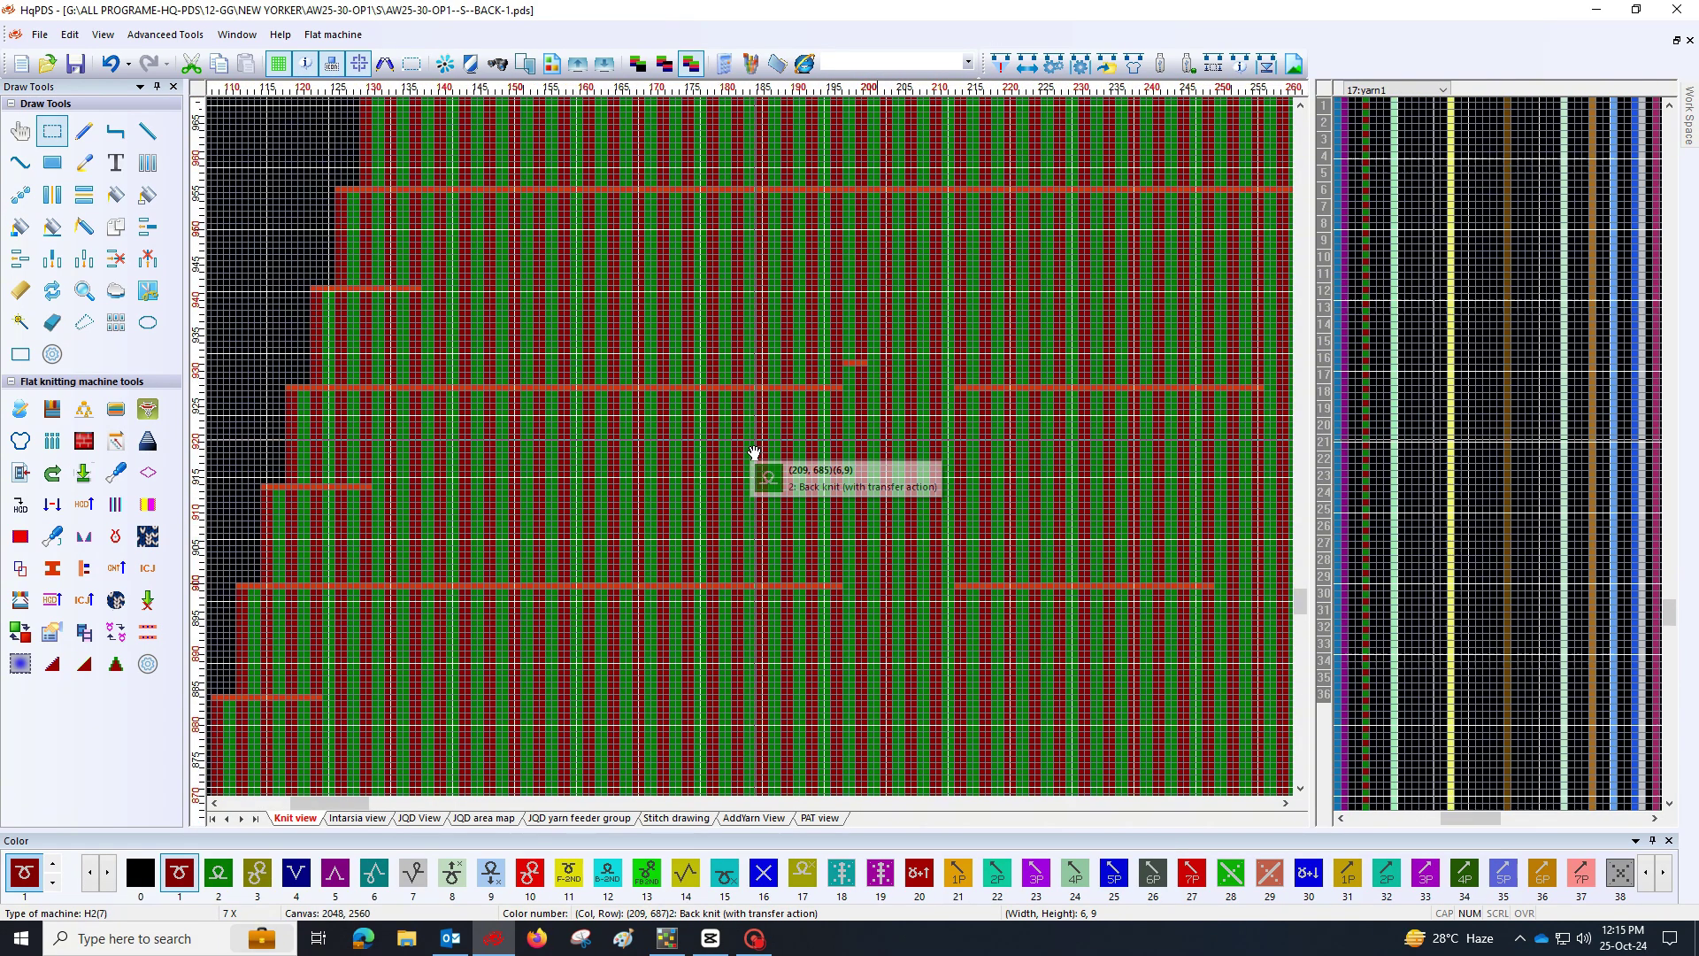
# Linear-copy an 18 by 33 rib block diagonally up the higher long colour 121 rows to continue the gaps
pyautogui.scroll(2, 929, 327)
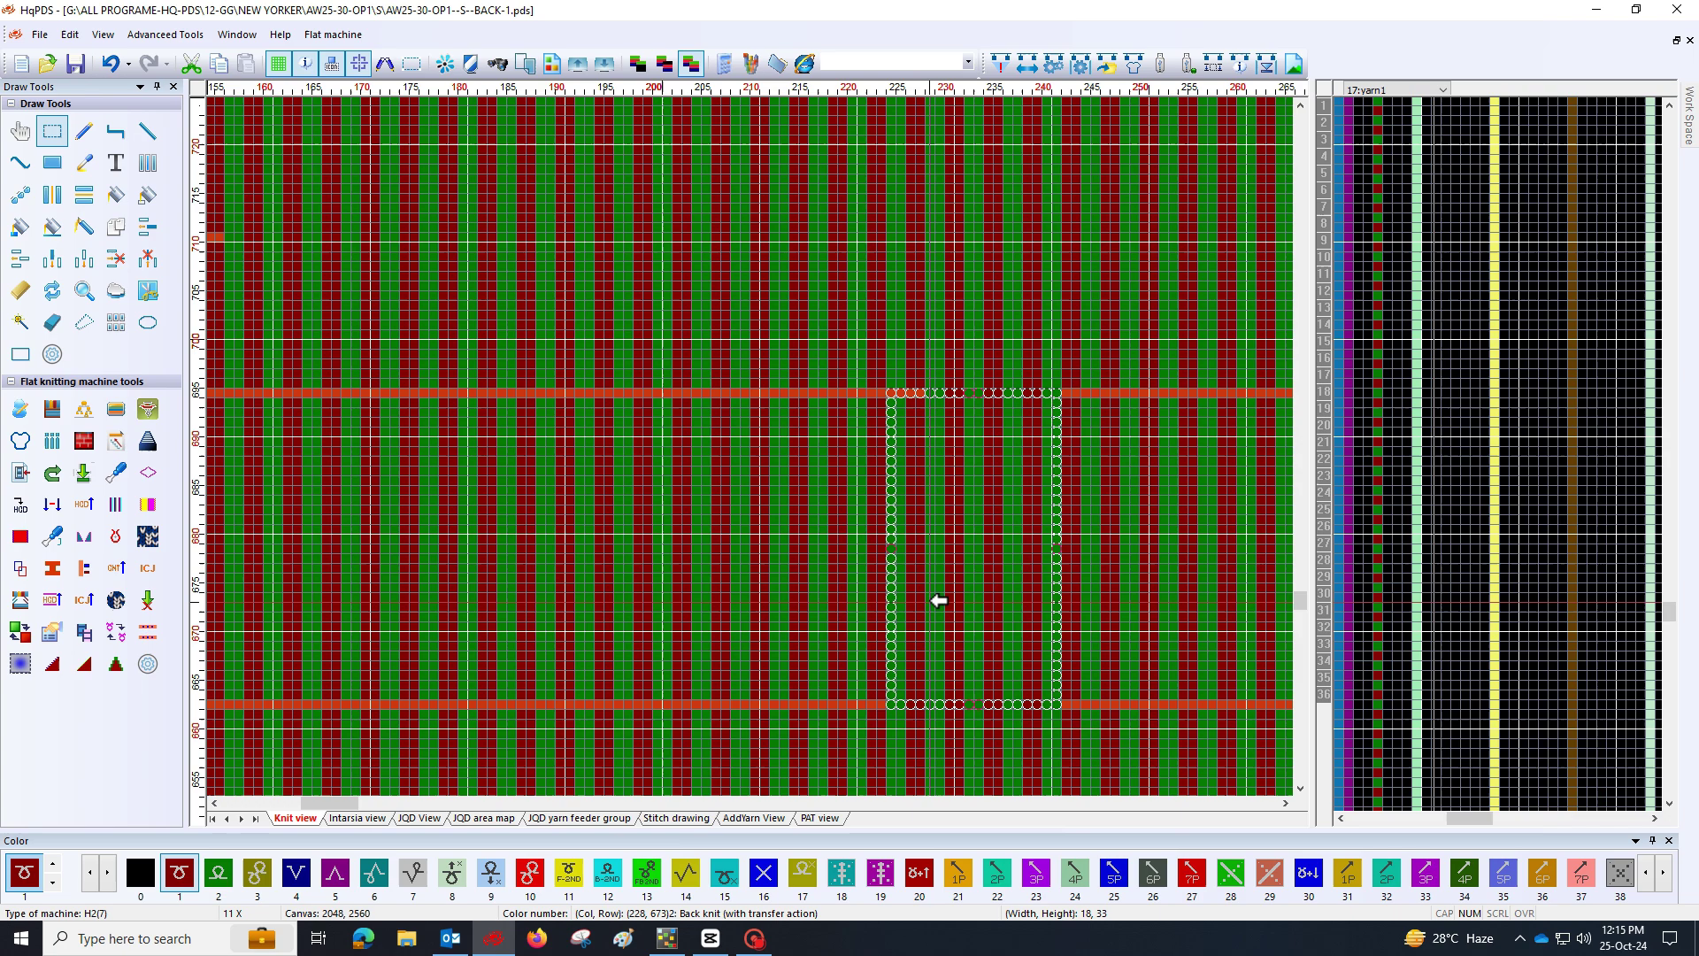
pyautogui.scroll(-6, 1022, 620)
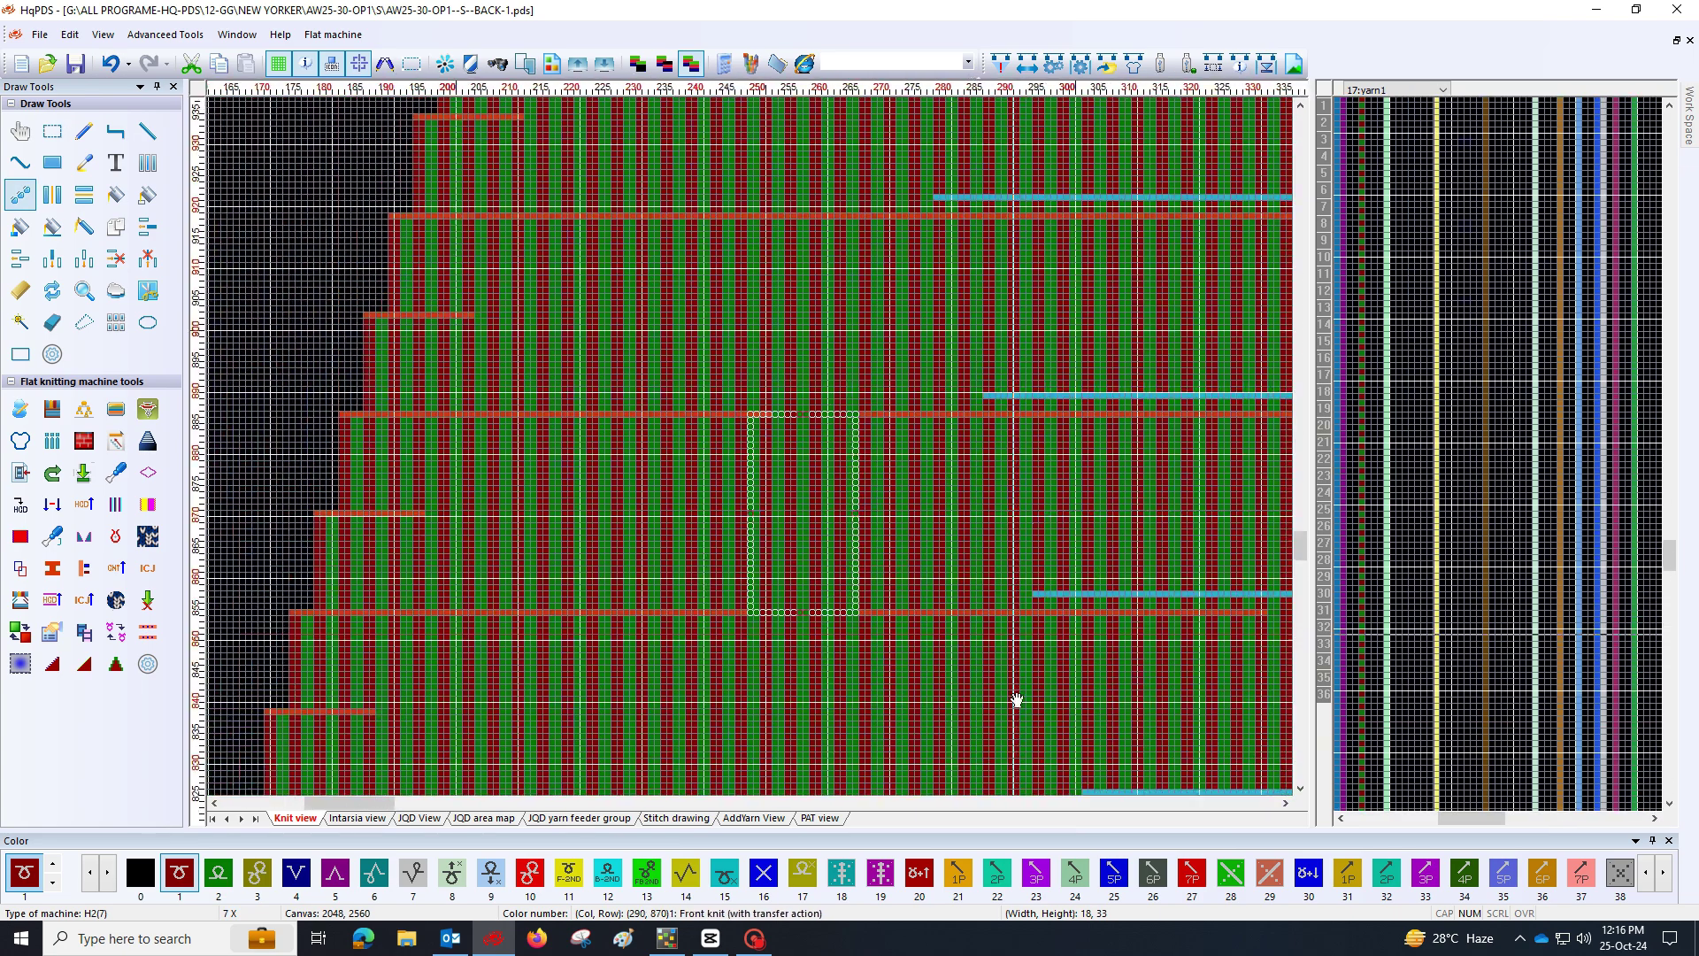
pyautogui.scroll(6, 471, 553)
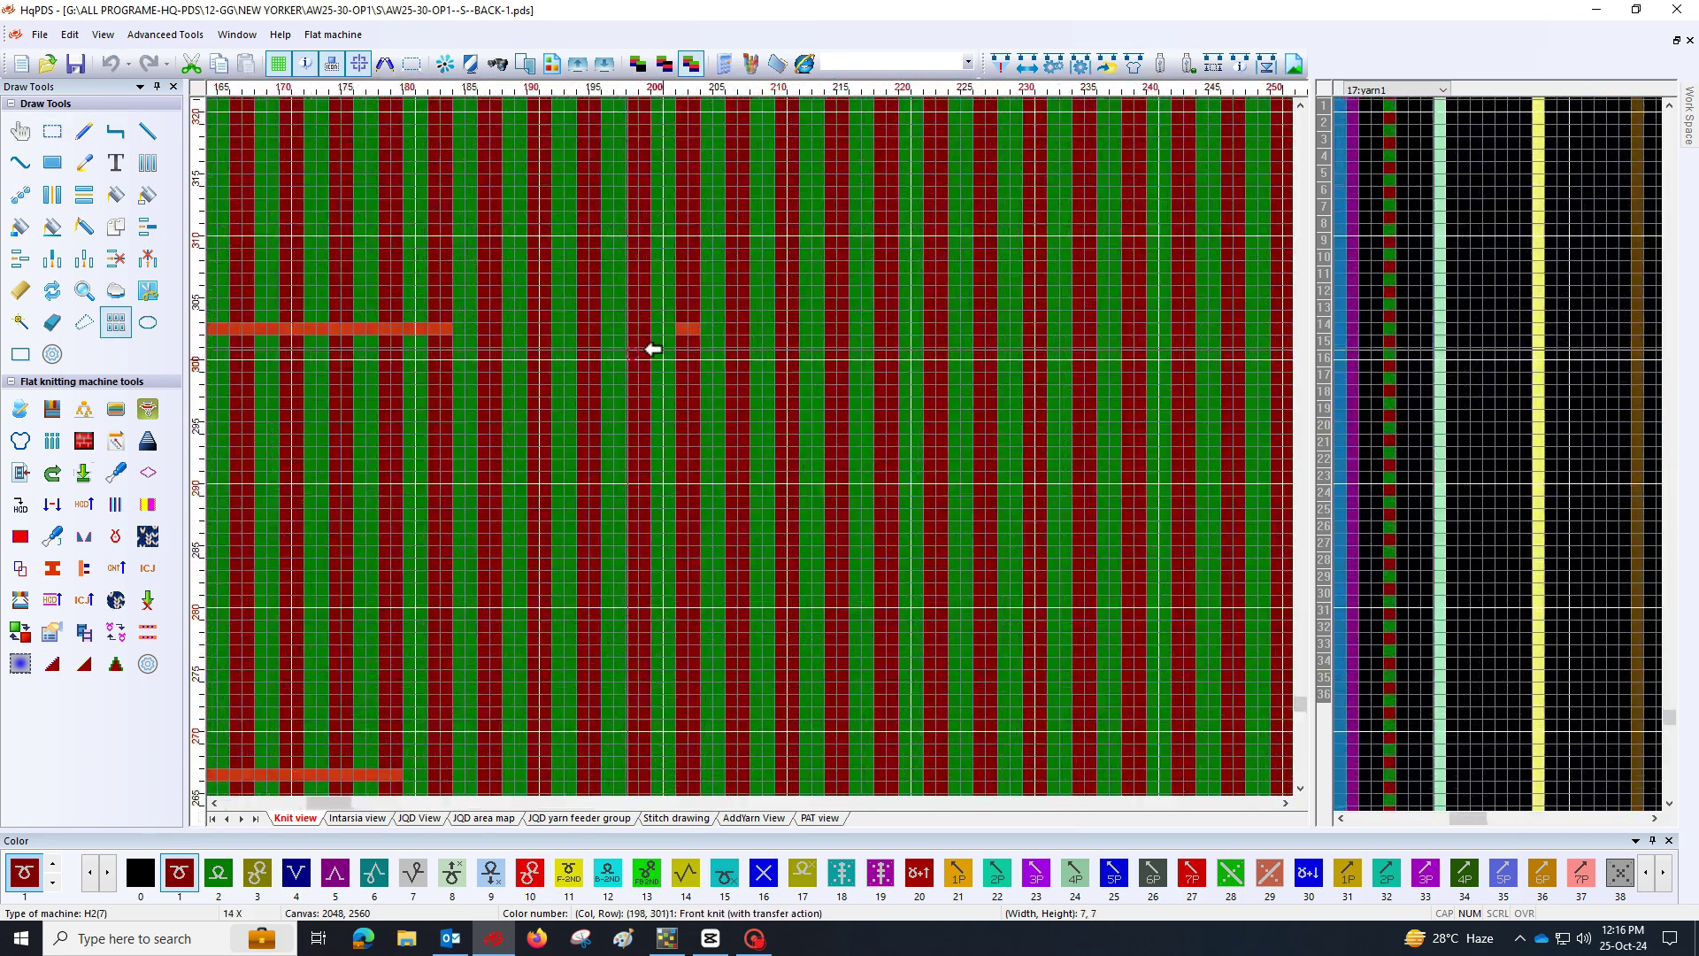
# Replace the leftover colour 121 segments beyond the gaps with plain 2x2 rib, leaving only the rows attached to the left edge
pyautogui.scroll(-2, 659, 356)
pyautogui.scroll(1, 613, 392)
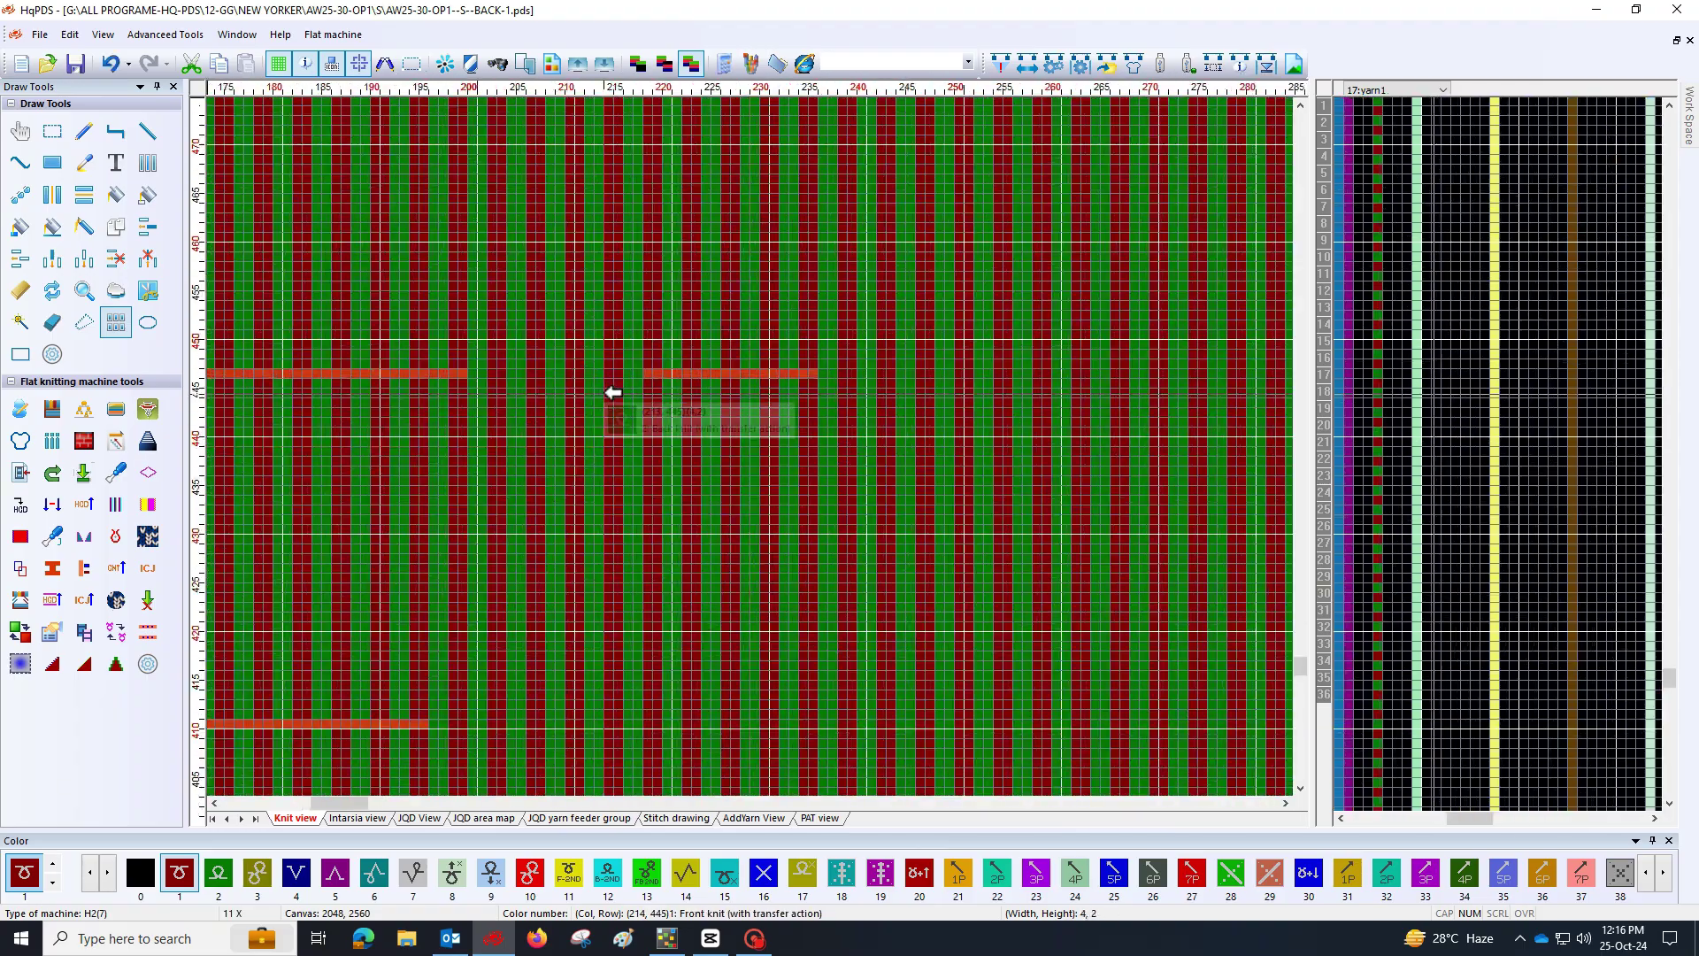
pyautogui.scroll(-2, 861, 236)
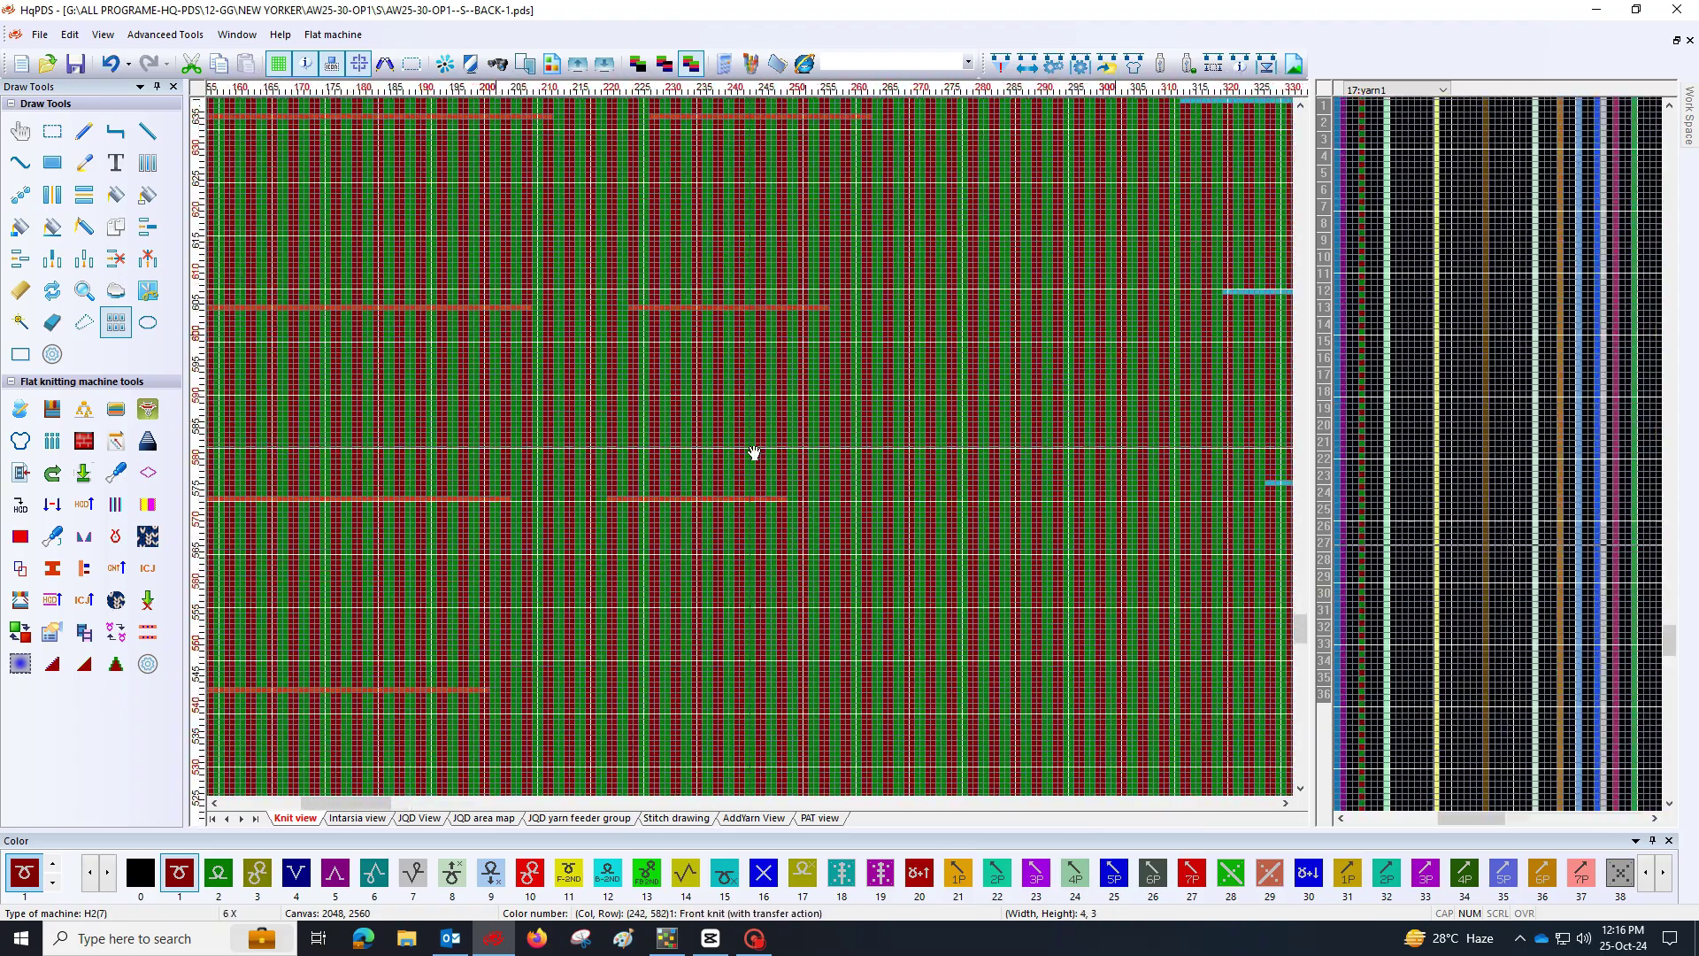
pyautogui.scroll(1, 751, 456)
pyautogui.scroll(-2, 751, 451)
pyautogui.scroll(2, 707, 343)
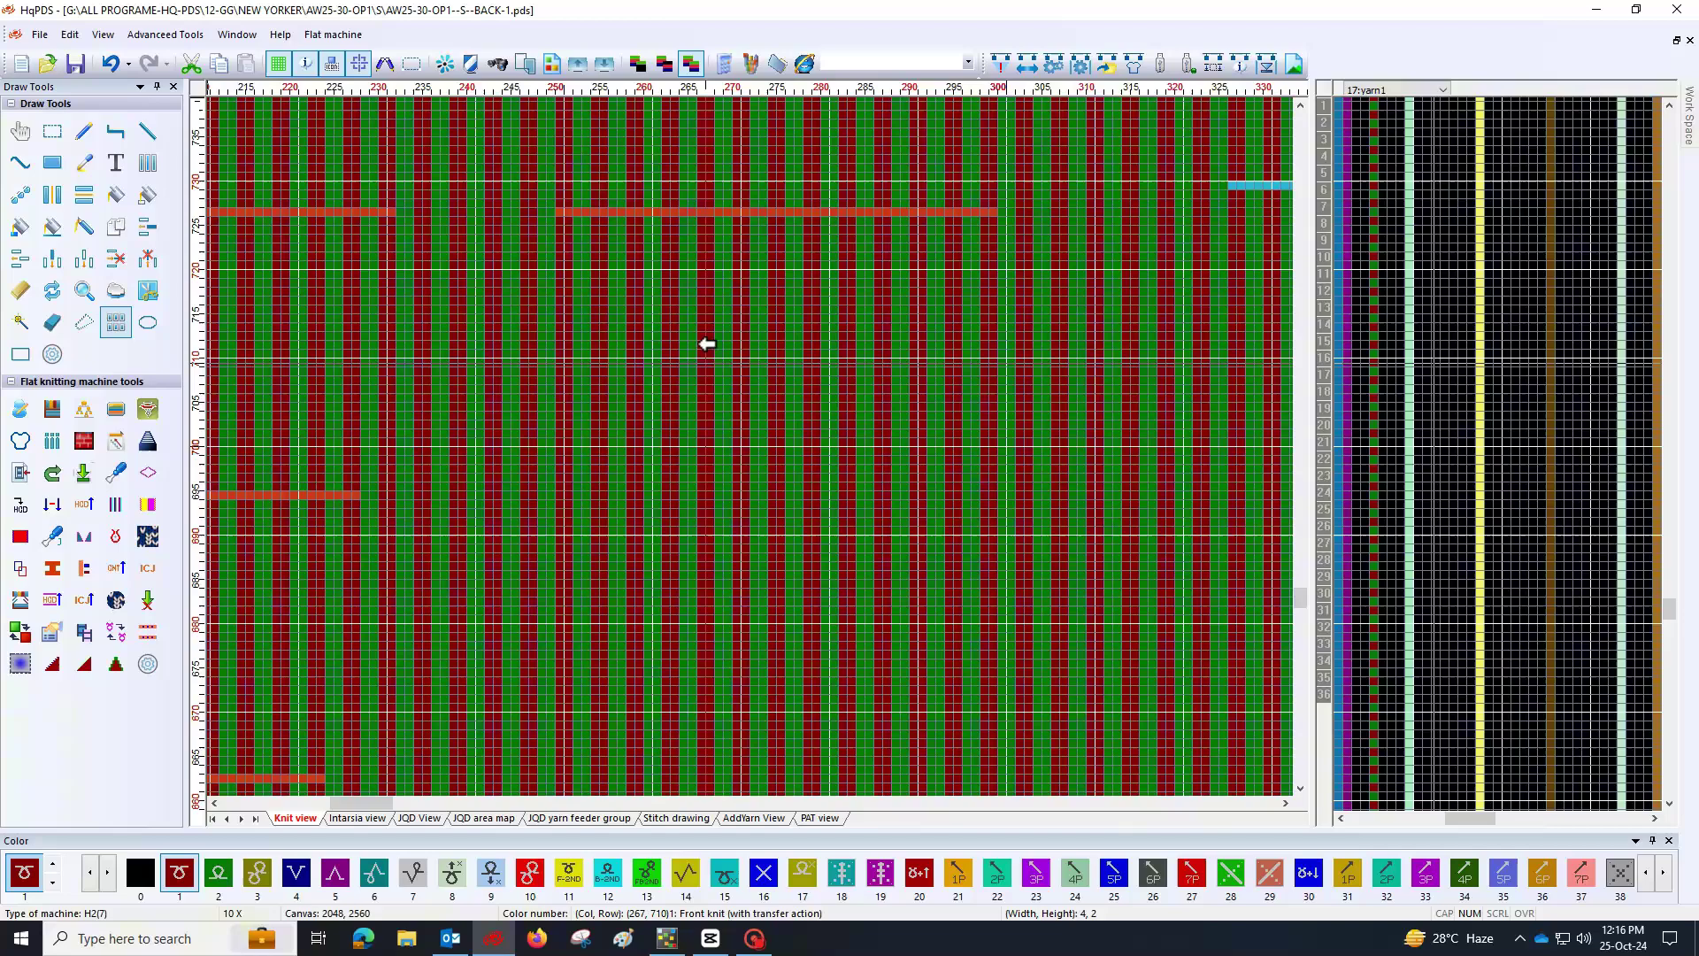
pyautogui.scroll(-1, 757, 373)
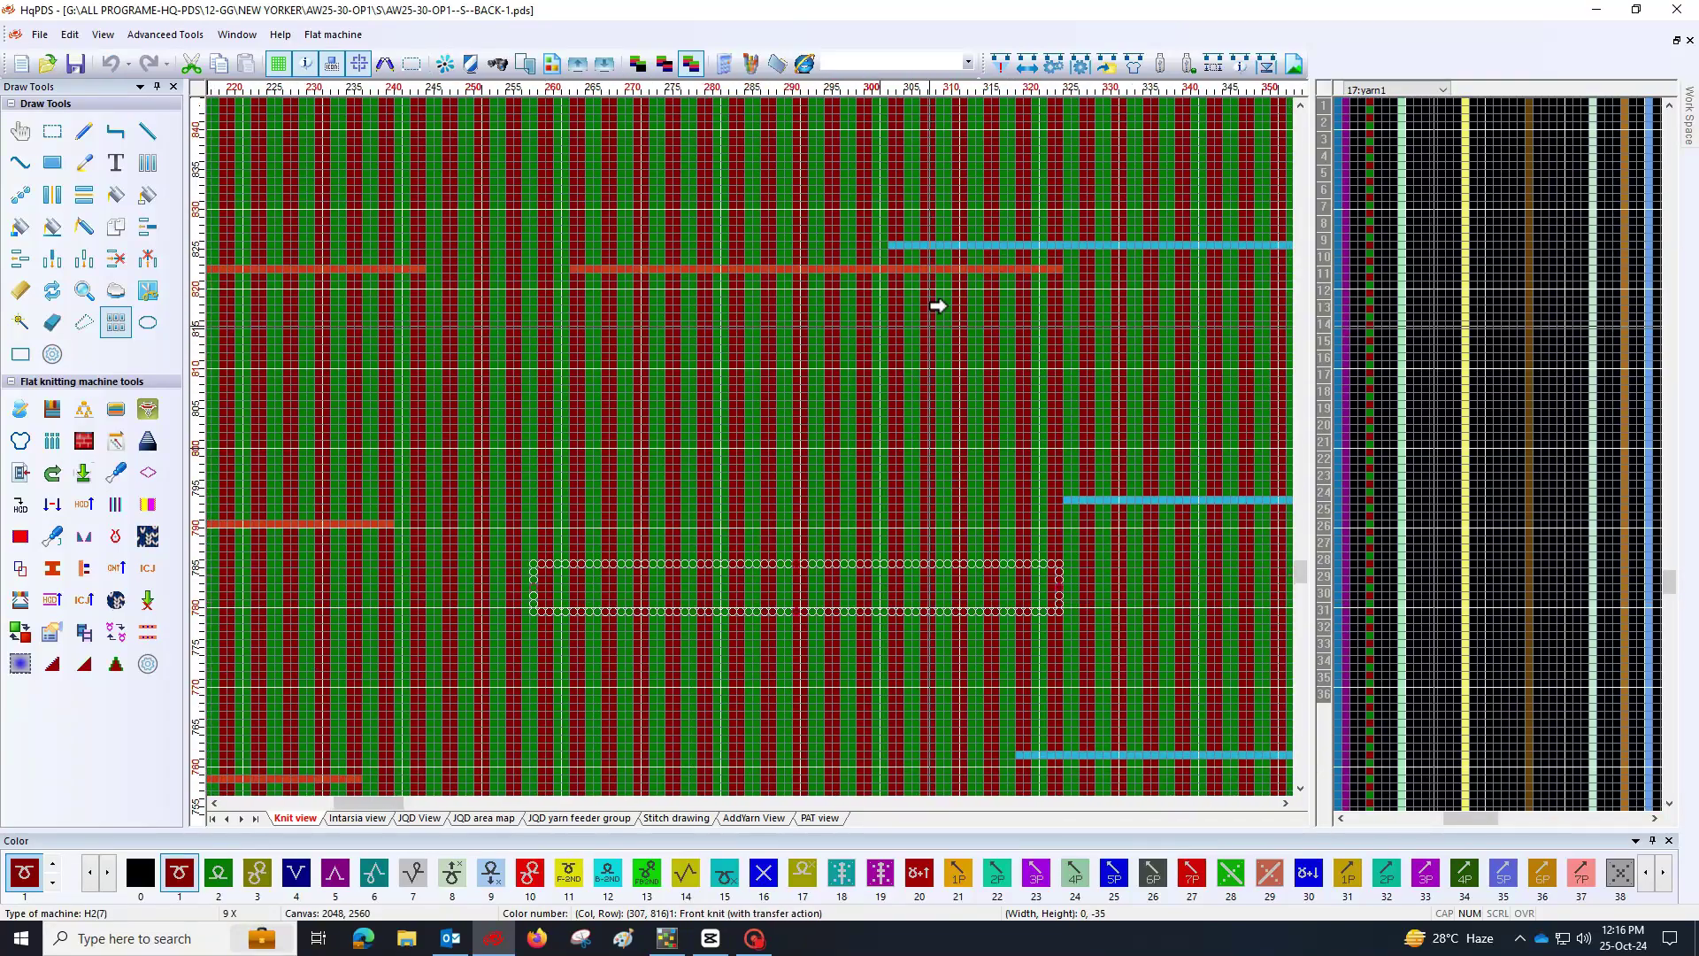
pyautogui.scroll(-5, 1032, 466)
pyautogui.scroll(8, 754, 453)
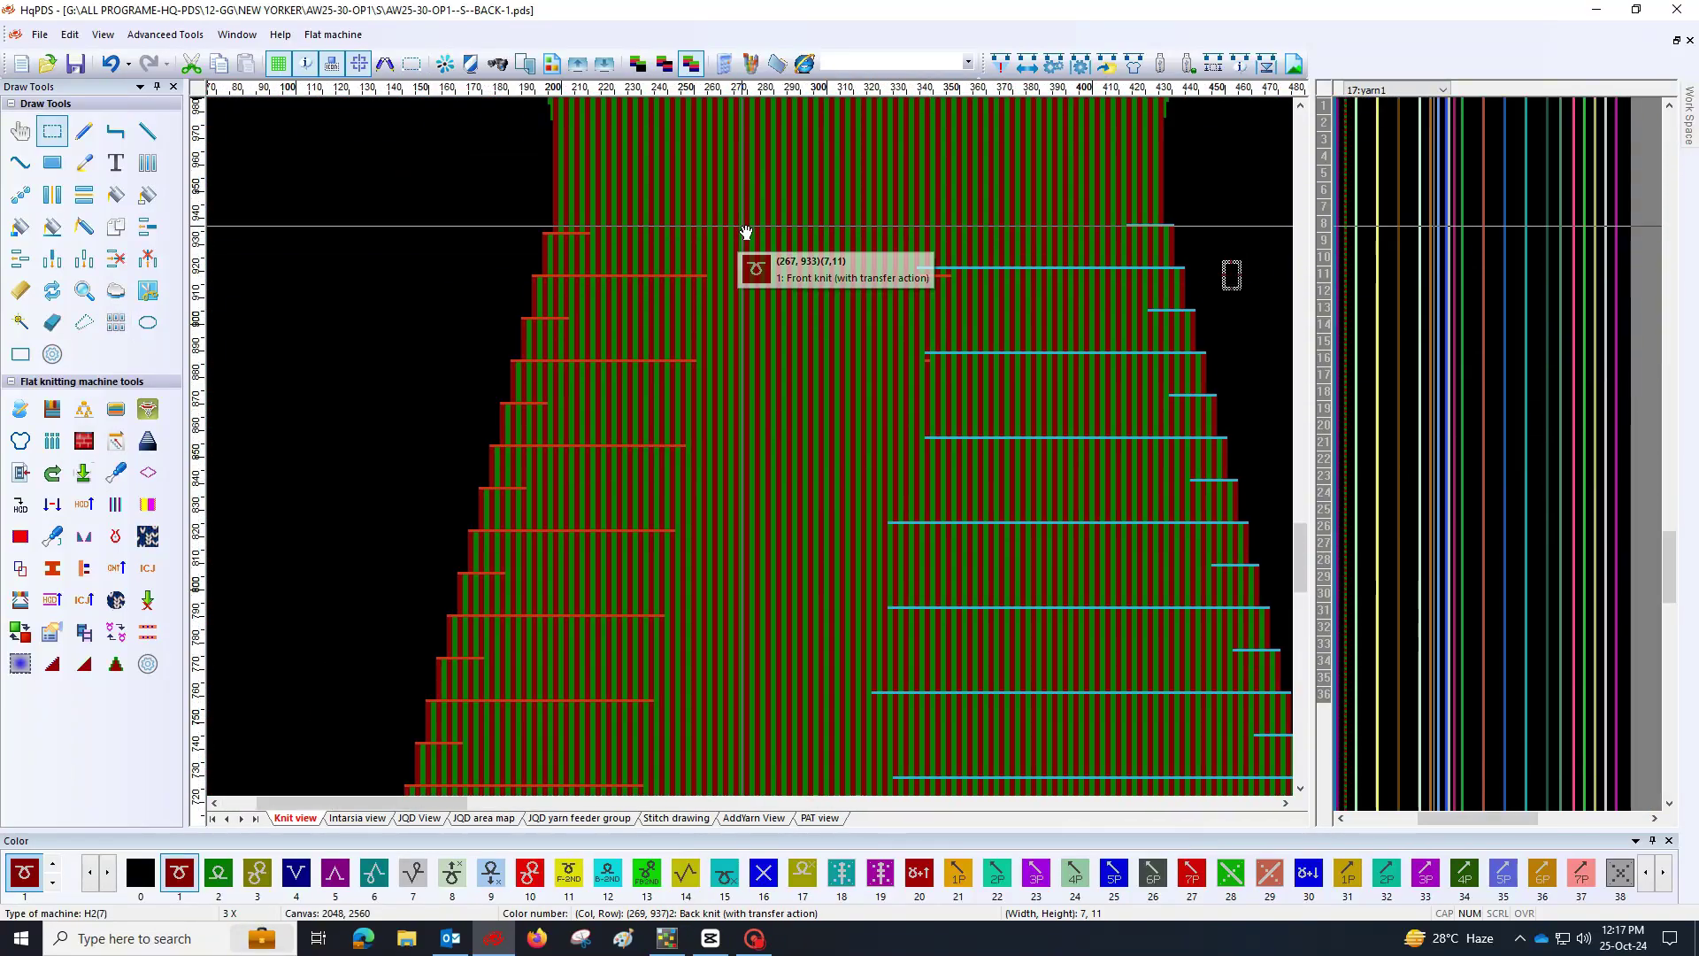
# Copy the left shaped half with its colour 121 rows onto the right half and mirror it horizontally
pyautogui.scroll(-5, 759, 444)
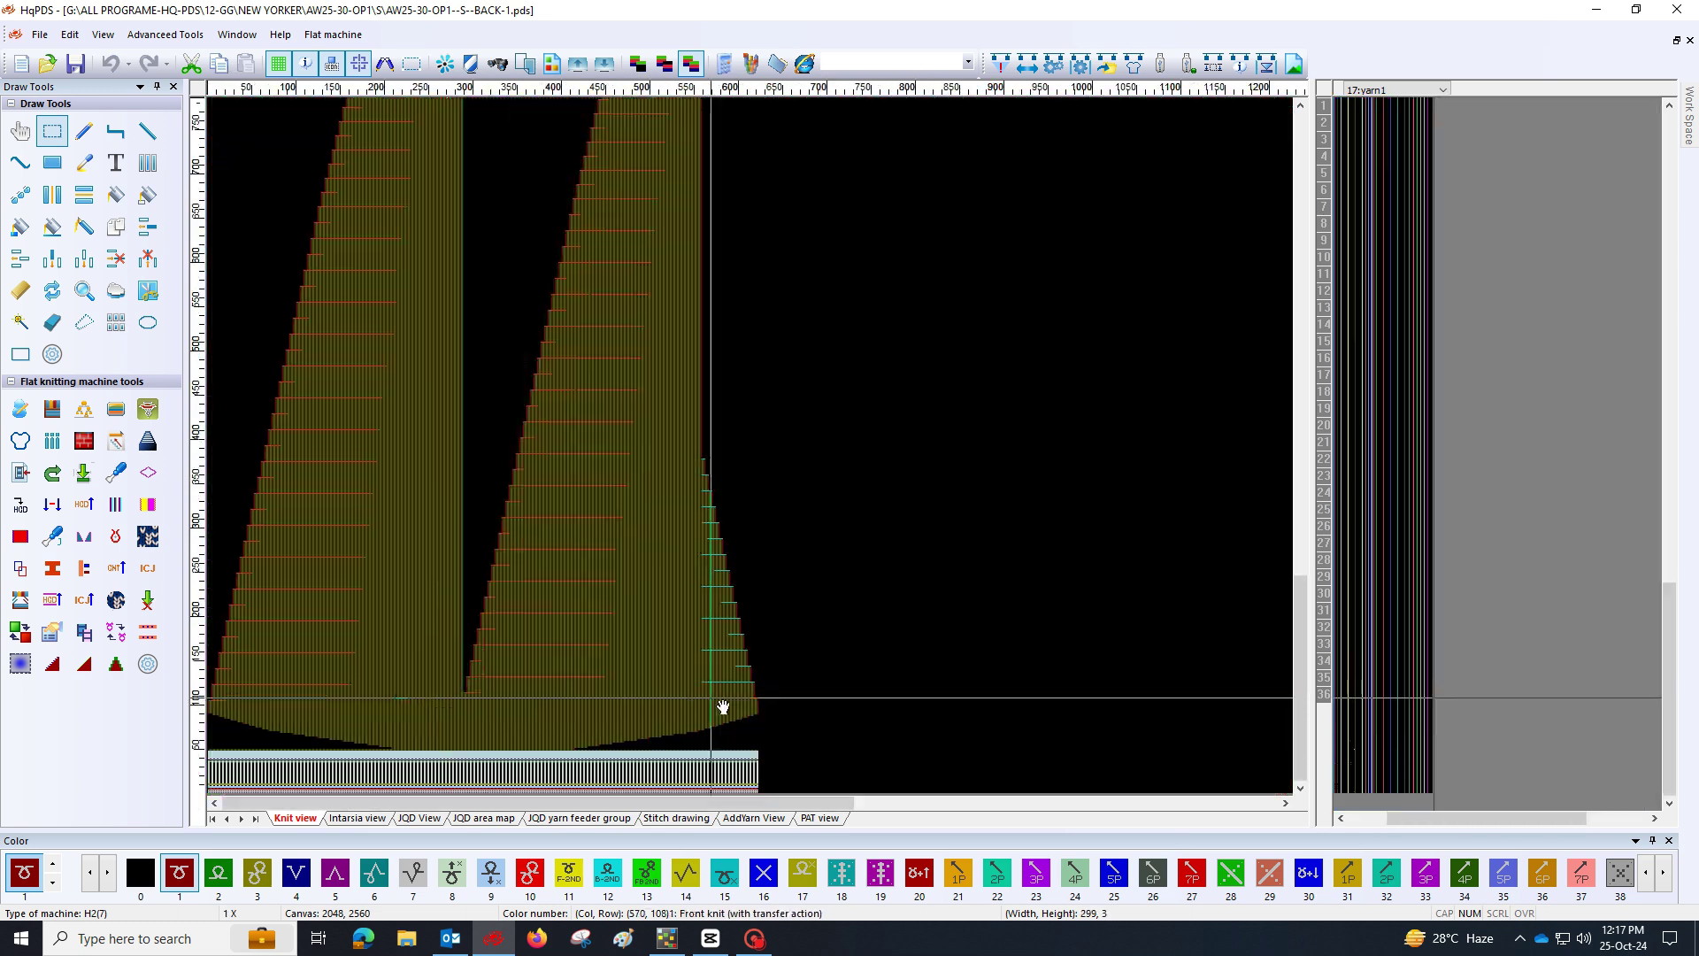
pyautogui.scroll(5, 1059, 430)
pyautogui.scroll(-5, 754, 386)
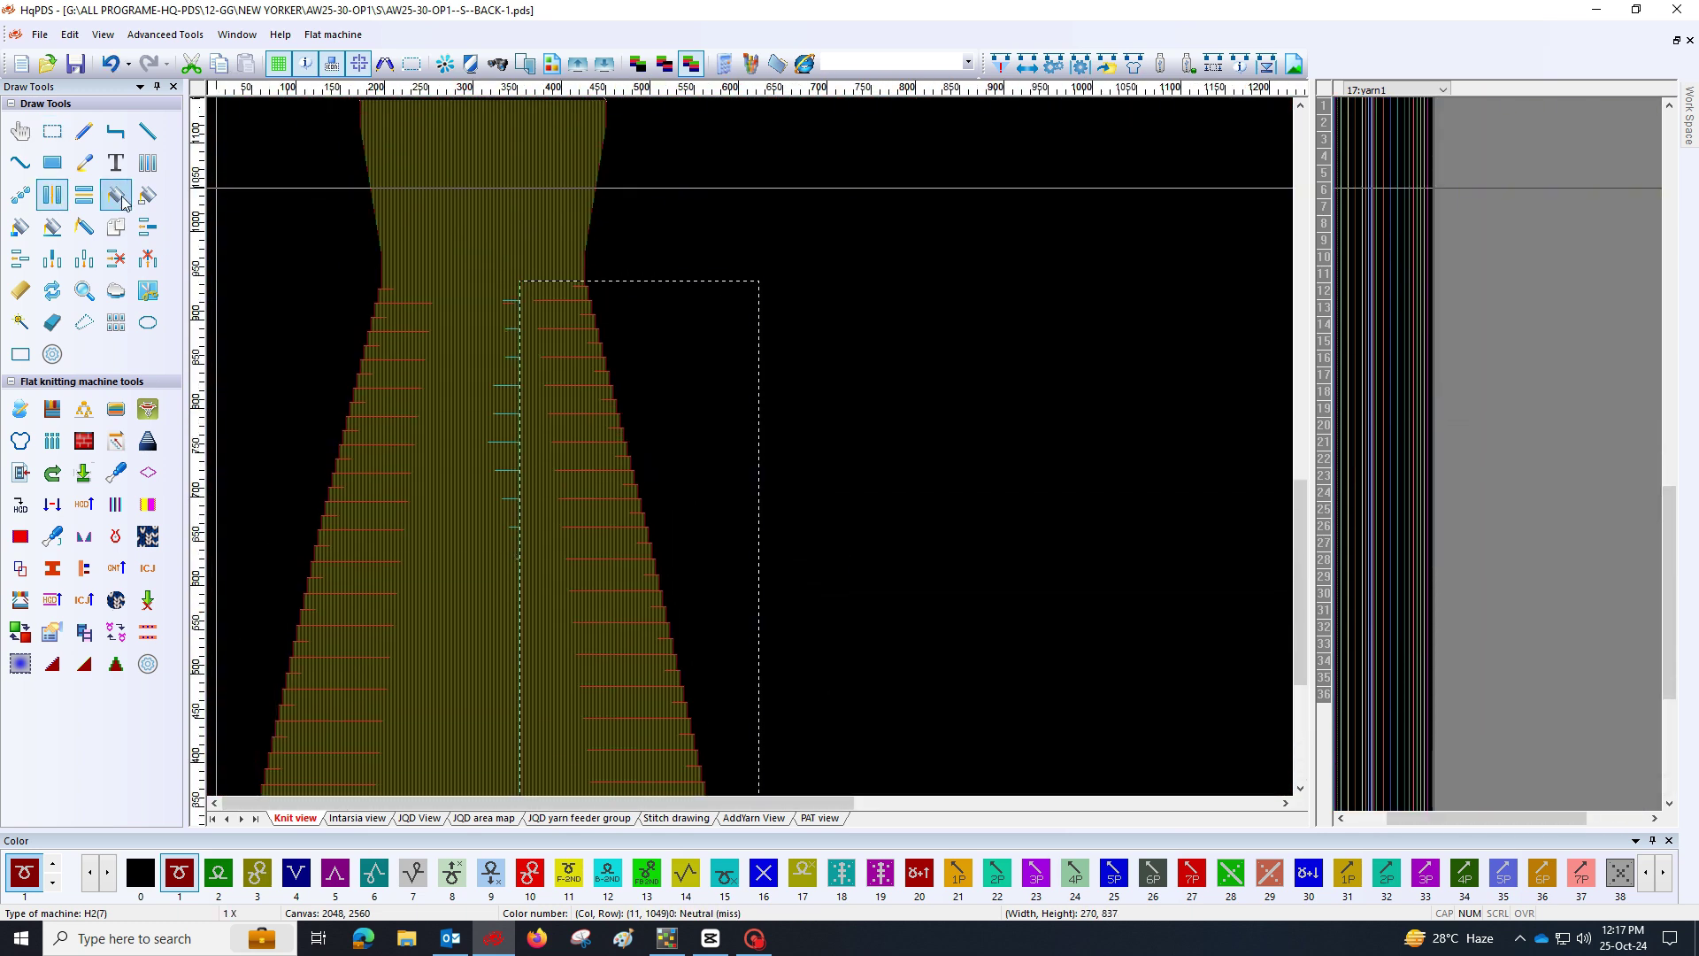
# Recolour the mirrored rows along the right shaped edge from colour 121 to colour 122
pyautogui.click(669, 416)
pyautogui.click(1040, 365)
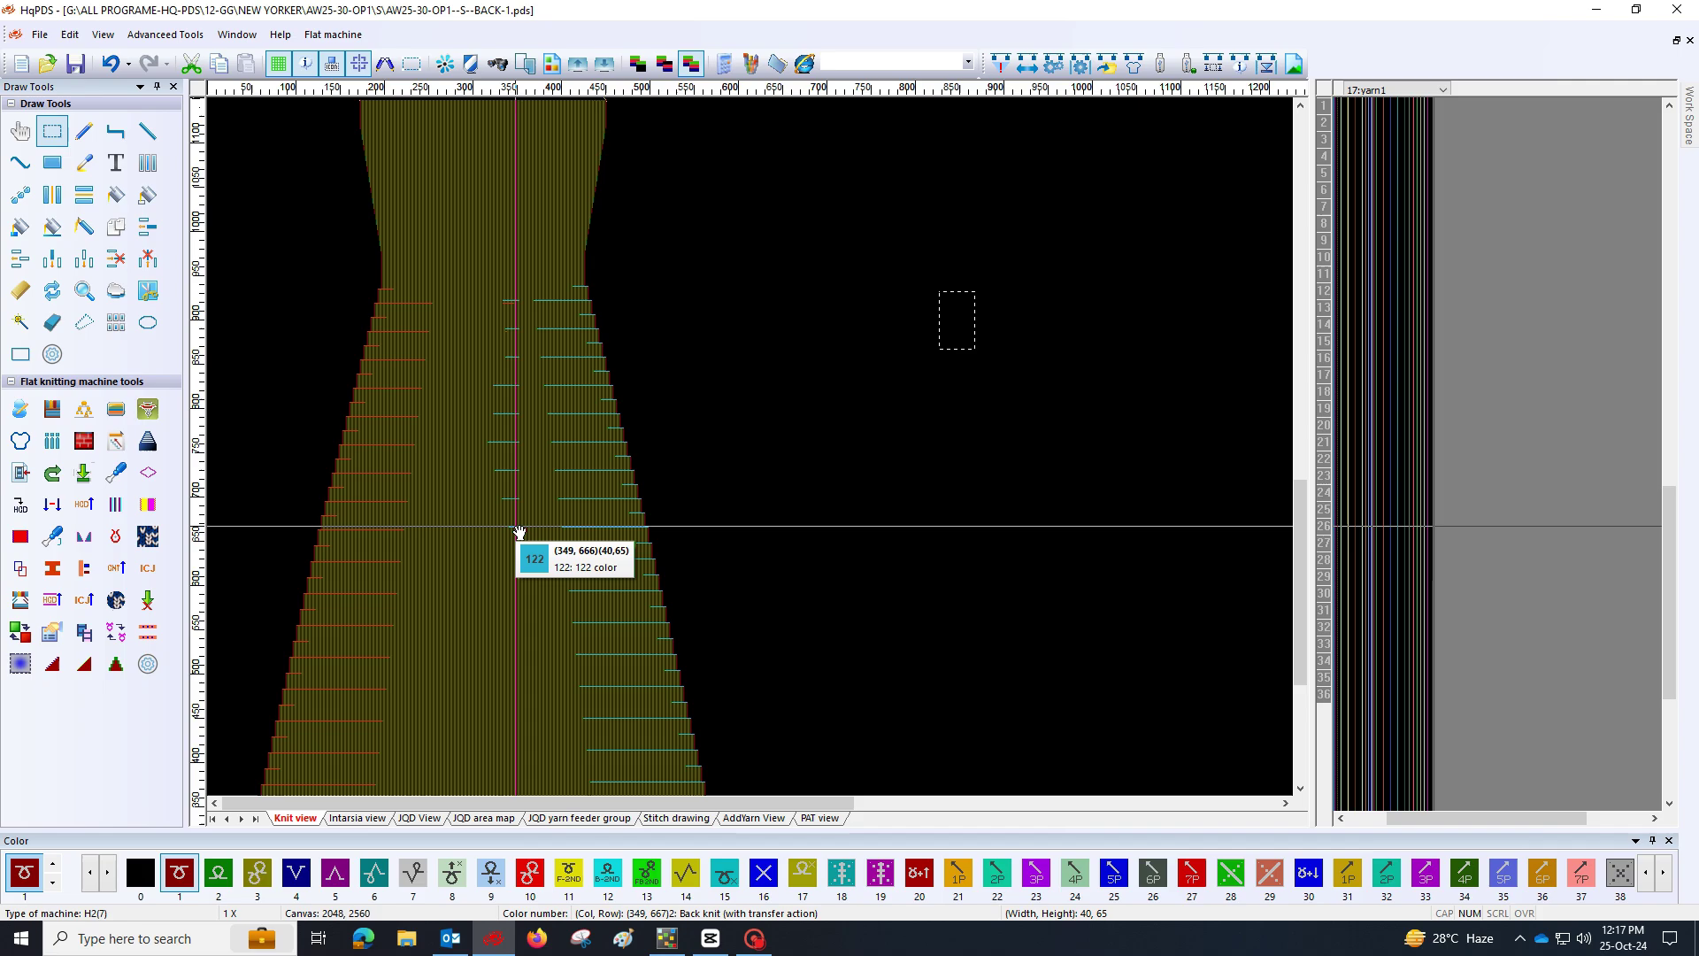
pyautogui.scroll(4, 519, 532)
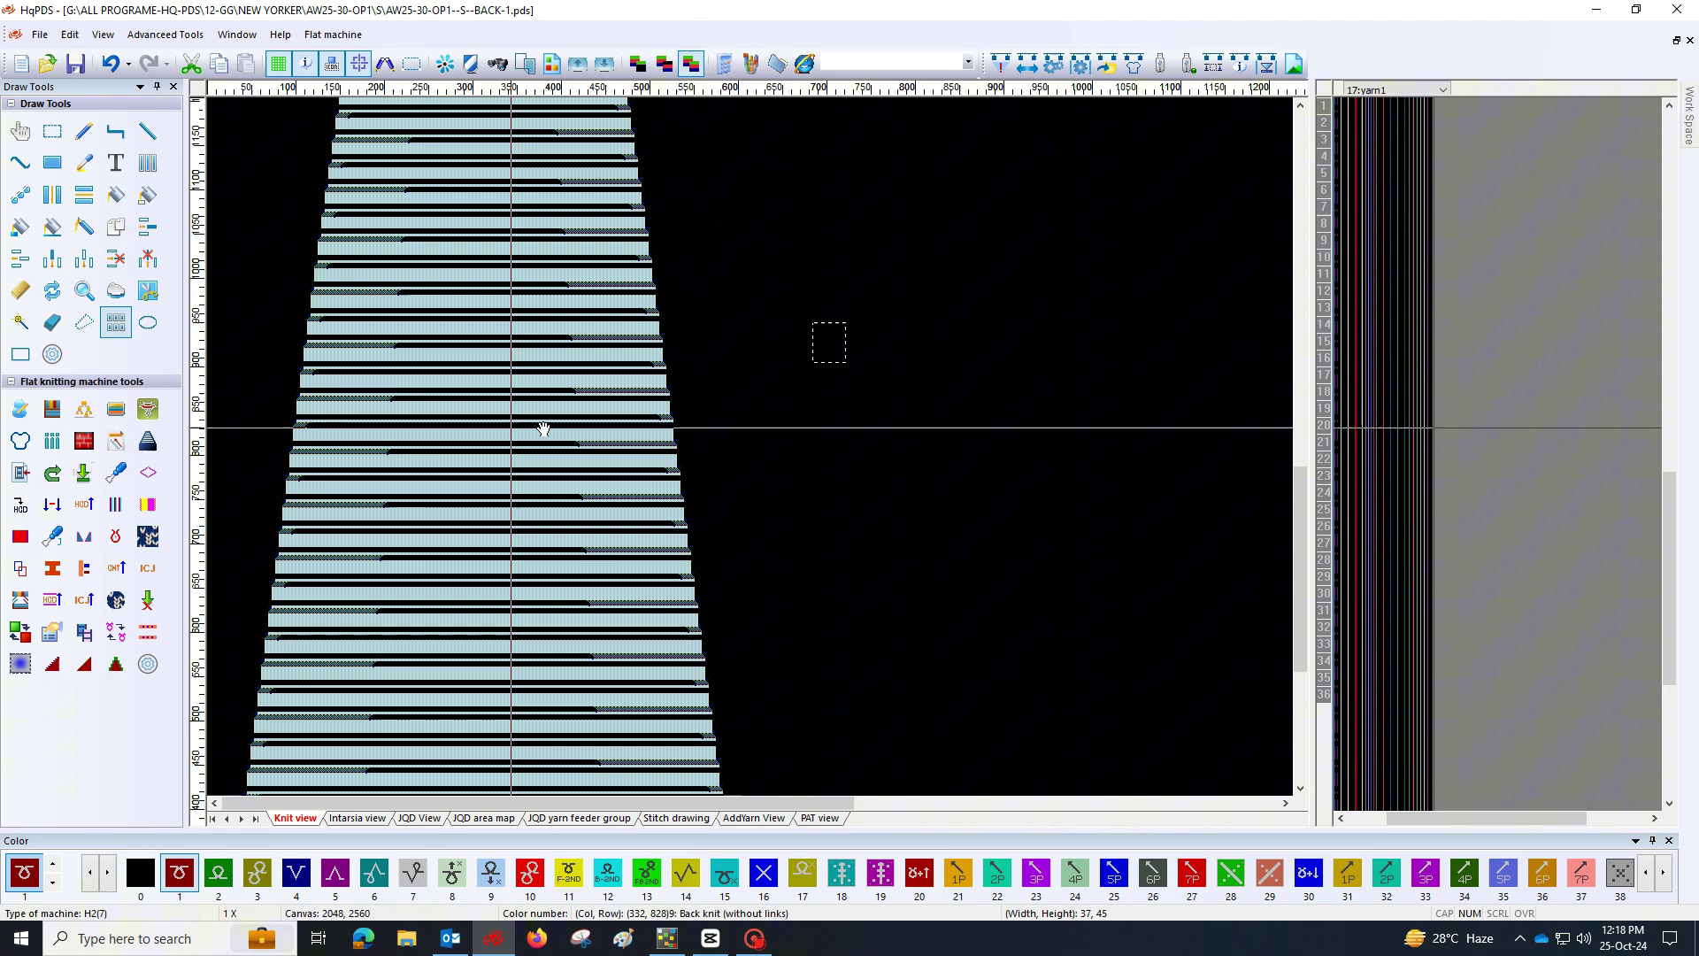
# Examine the expanded knit pattern along both shaped edges up to the section above the transfer rows
pyautogui.scroll(4, 543, 429)
pyautogui.scroll(-4, 543, 619)
pyautogui.scroll(4, 542, 619)
pyautogui.scroll(-4, 437, 451)
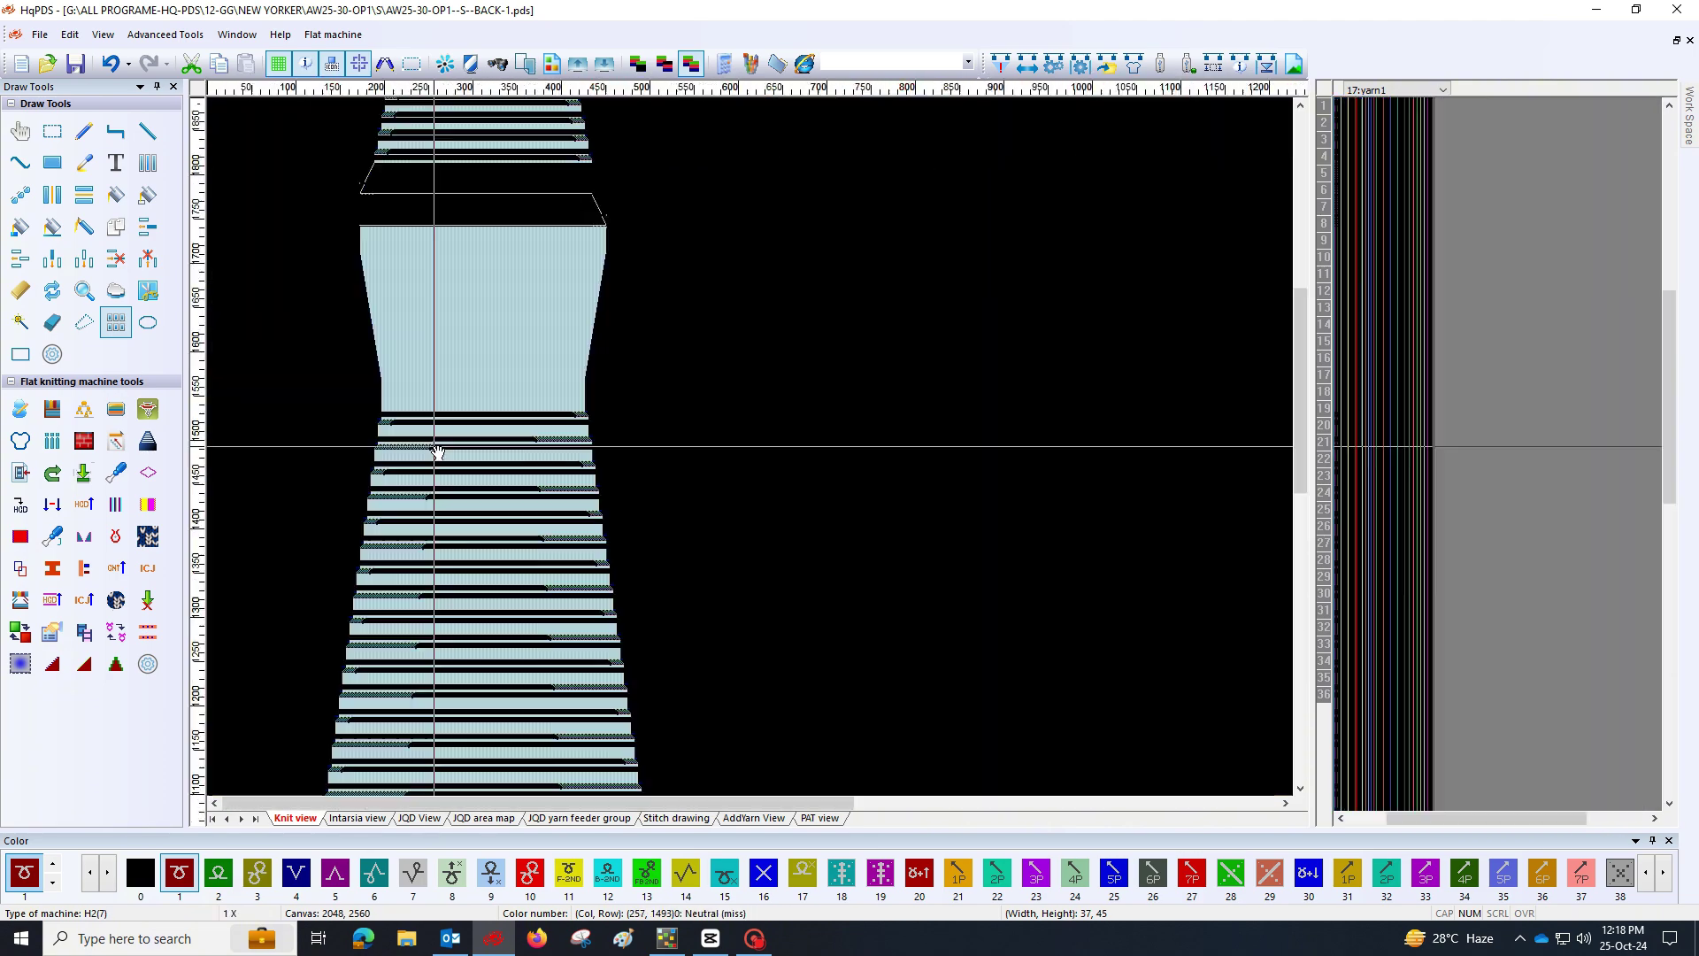
pyautogui.scroll(3, 542, 569)
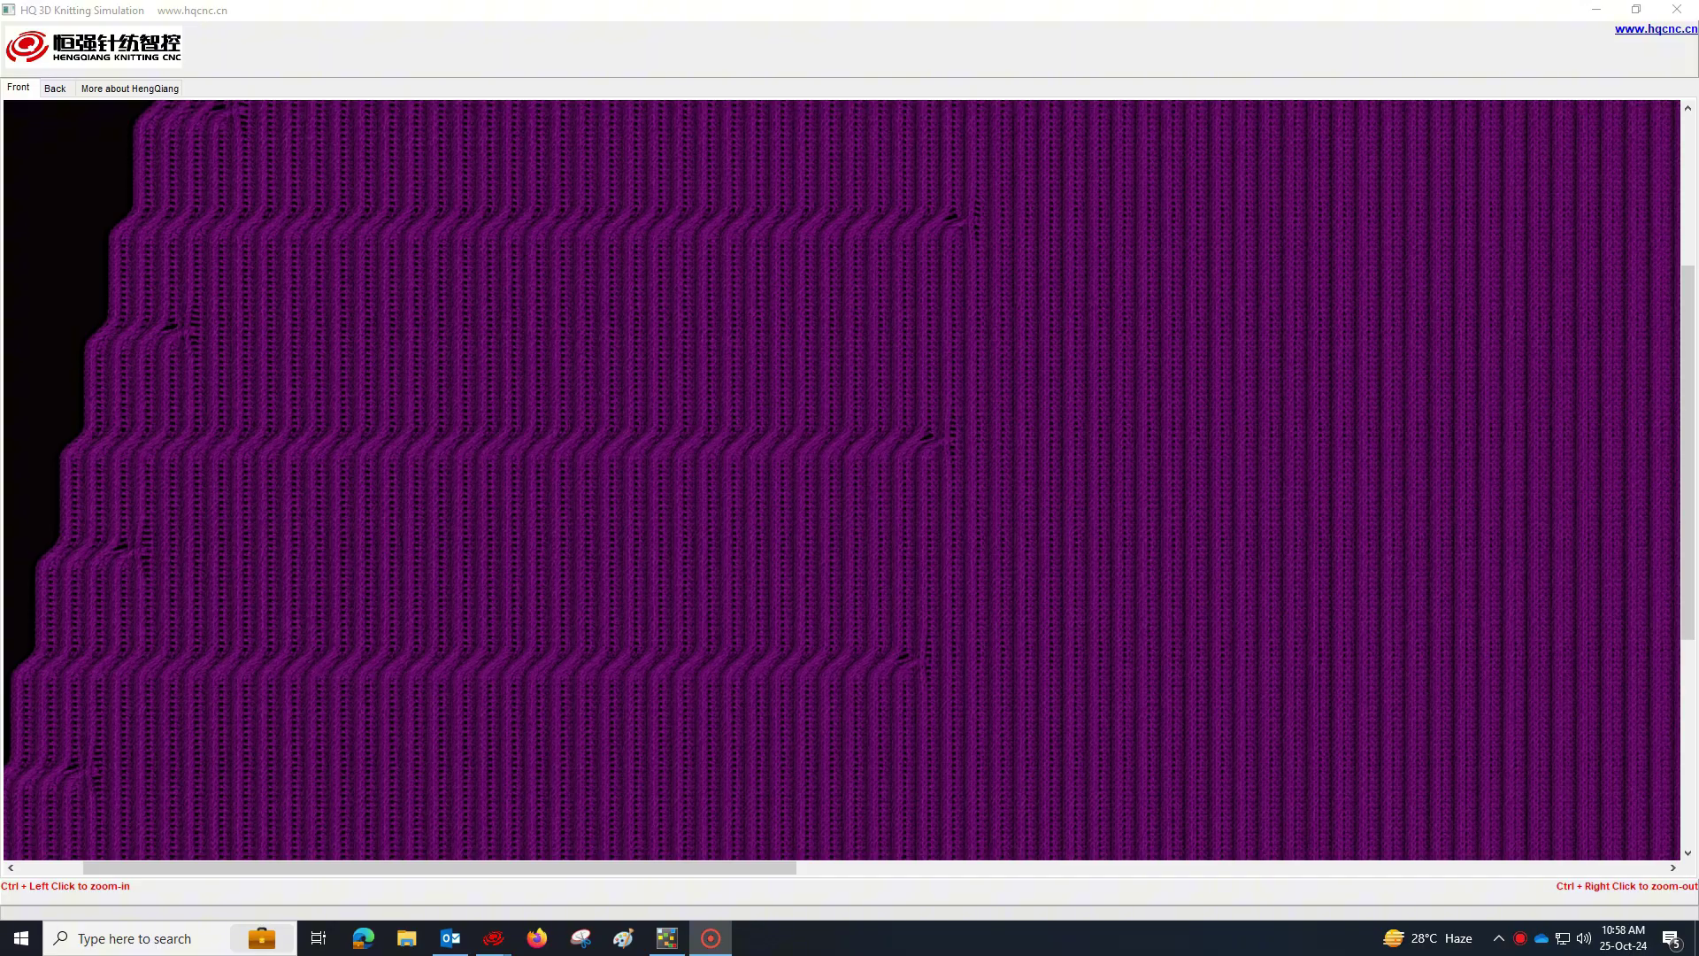
# Switch to HQ 3D Knitting Simulation and inspect the stepped transfer rows on the fabric's front and back
pyautogui.scroll(-5, 1112, 540)
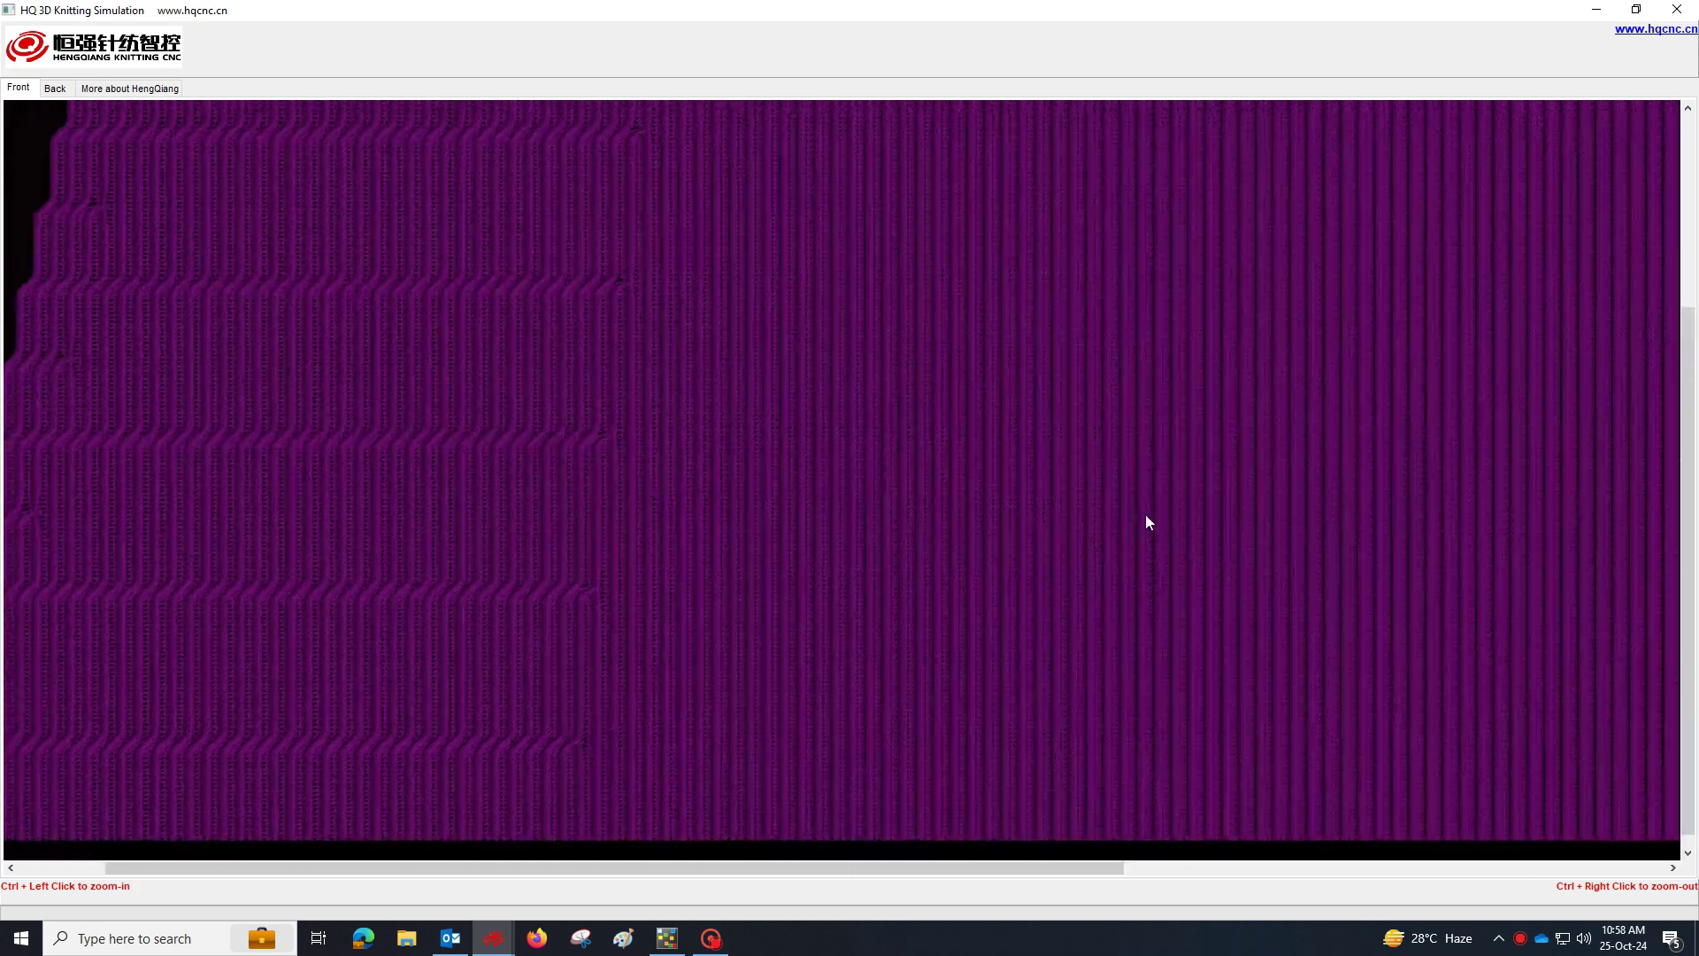
pyautogui.hscroll(-10, 1136, 476)
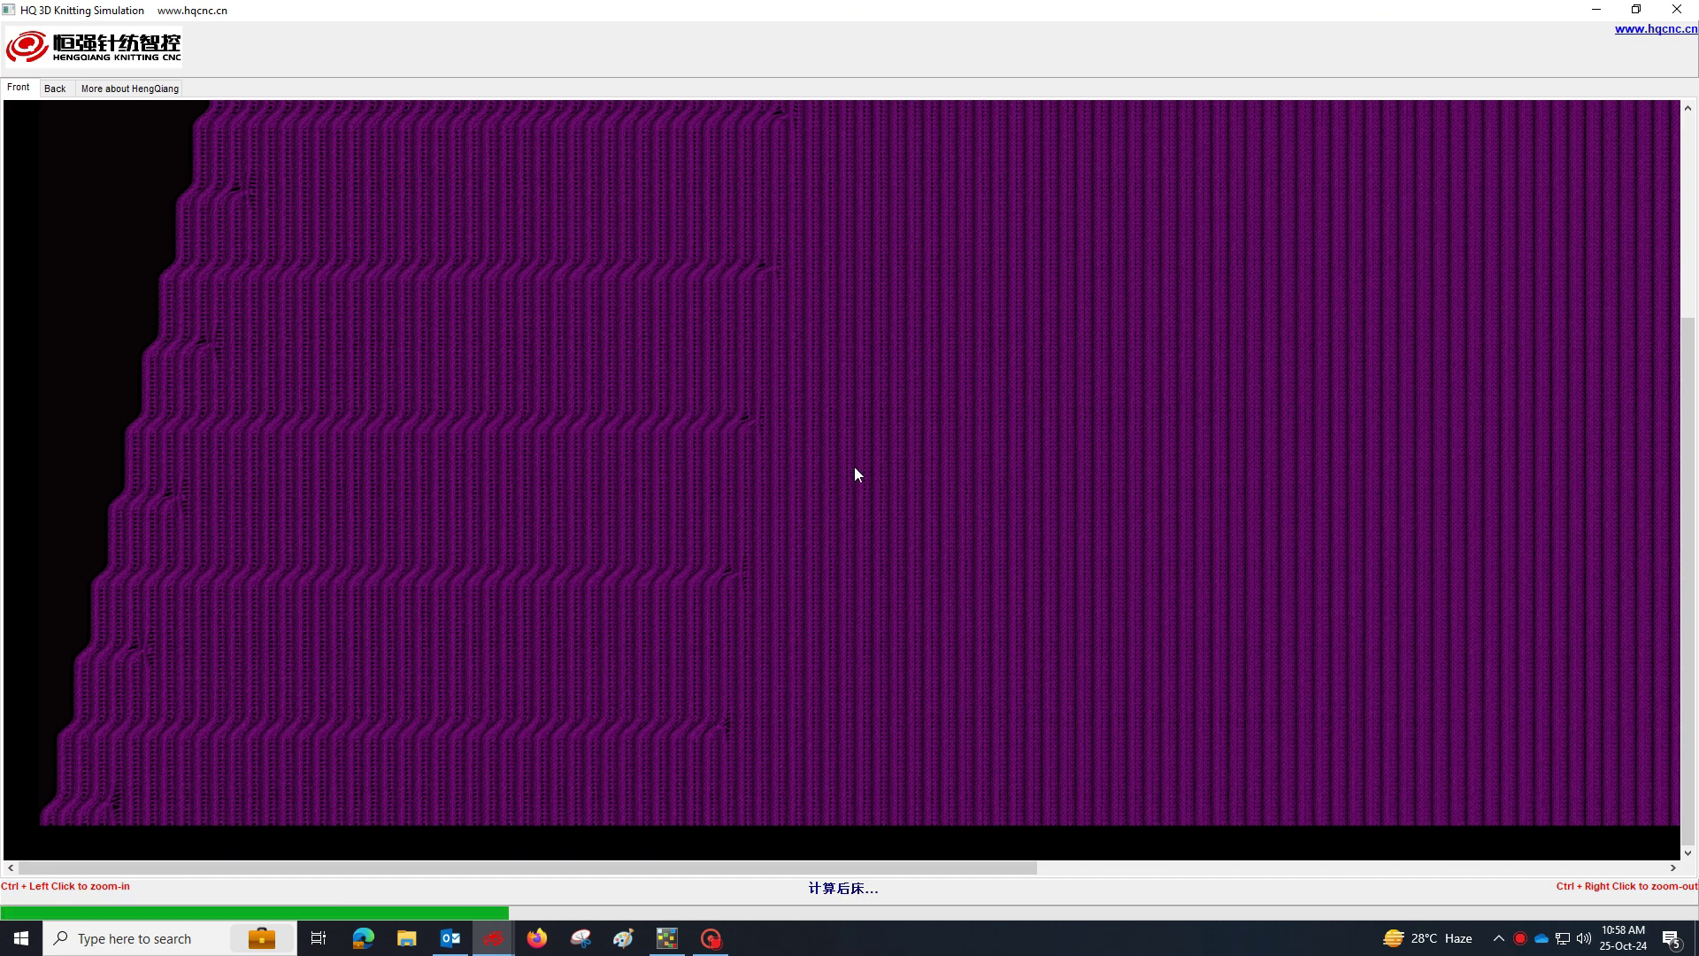
pyautogui.hscroll(10, 854, 466)
pyautogui.scroll(-1, 816, 443)
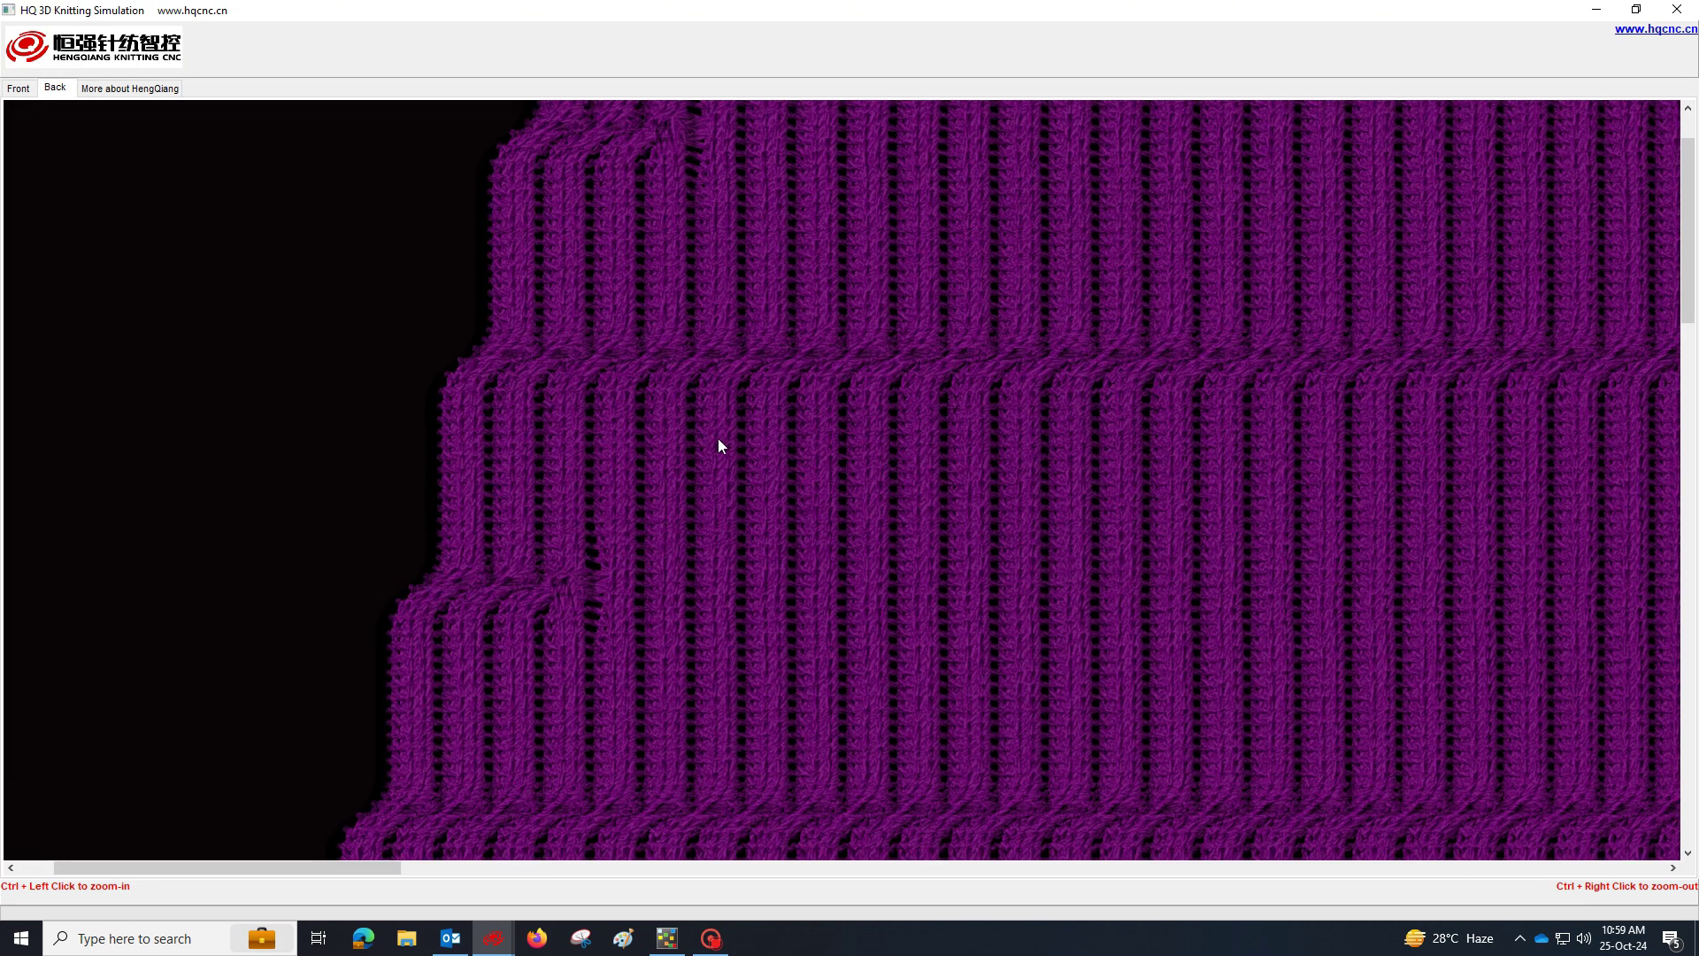
pyautogui.keyDown('ctrl'); pyautogui.rightClick(719, 438); pyautogui.keyUp('ctrl')
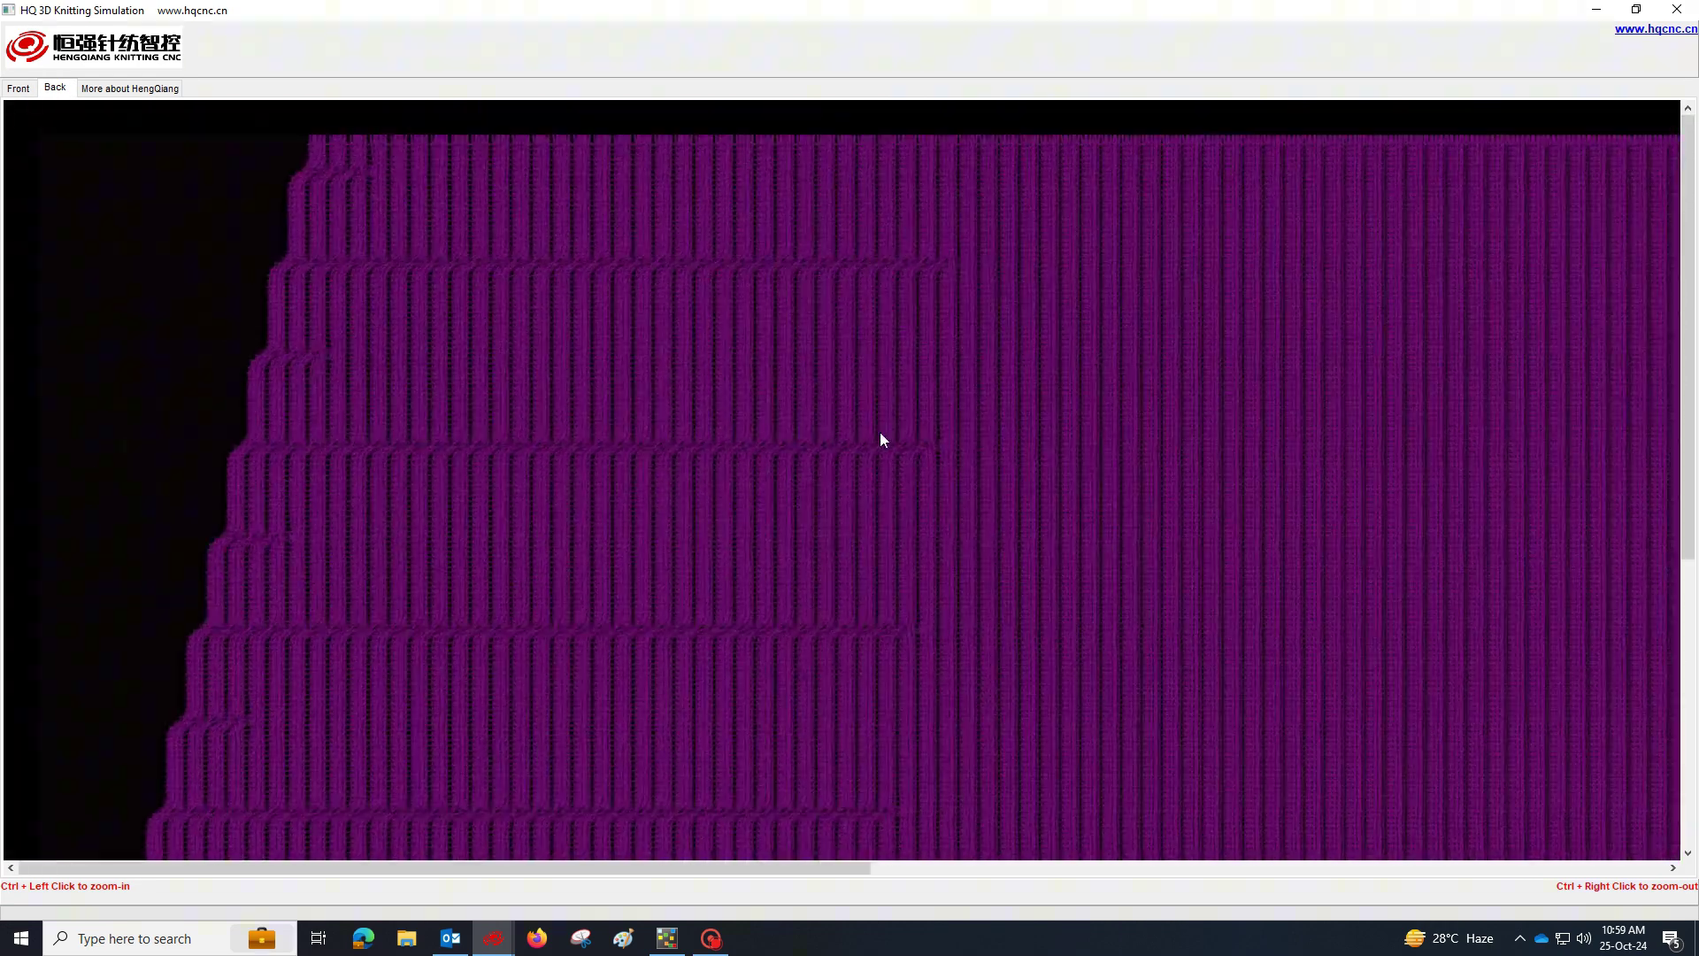